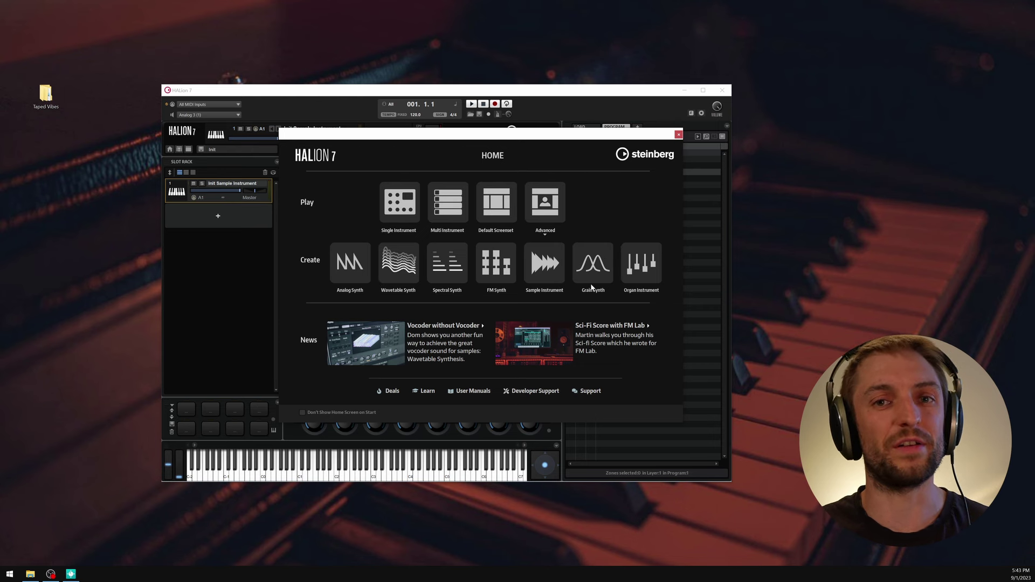
- Create a new Sample Instrument, maximize the HALion window and widen the program tree area
click(557, 277)
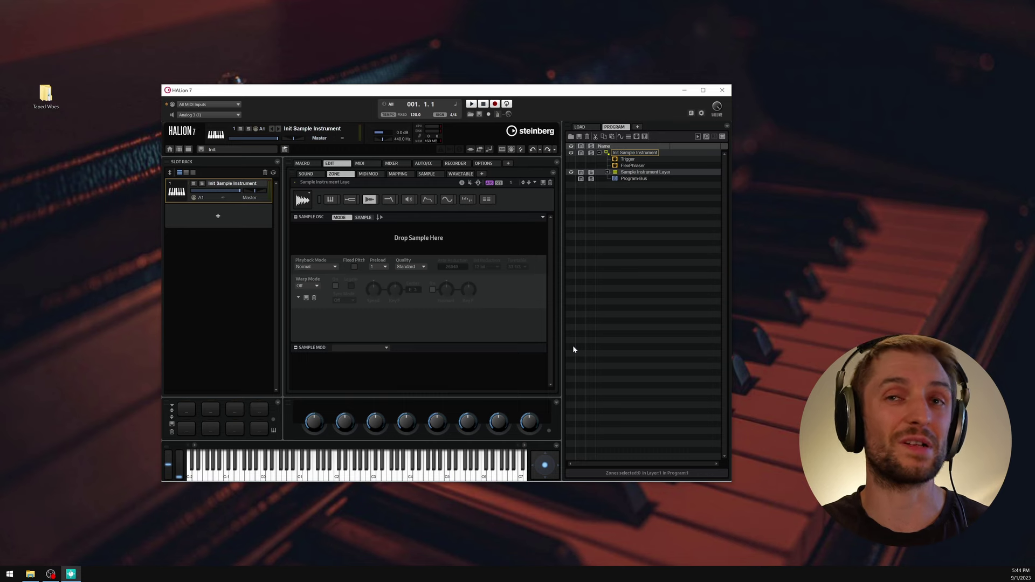
double_click(550, 86)
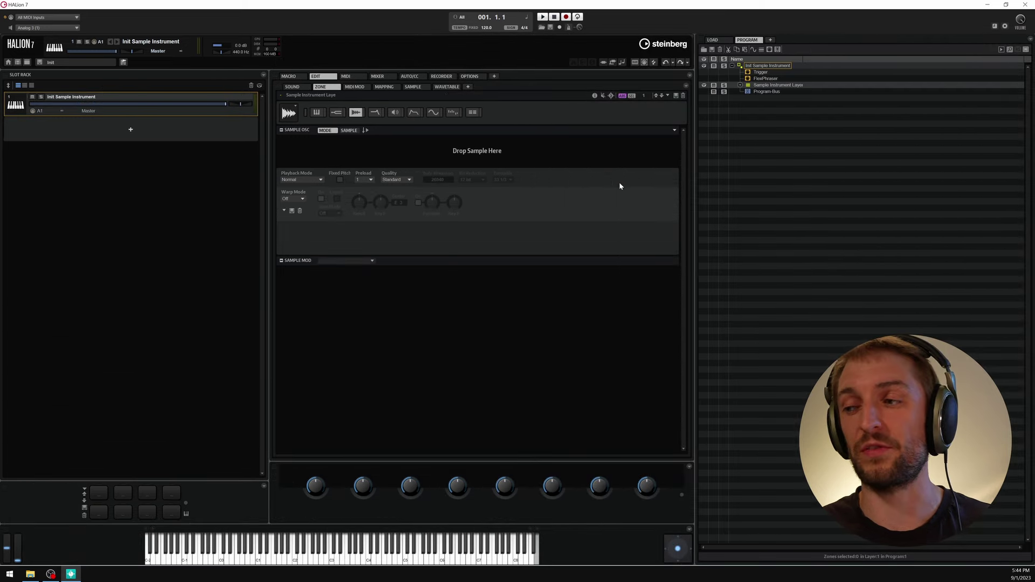
drag(696, 249, 662, 249)
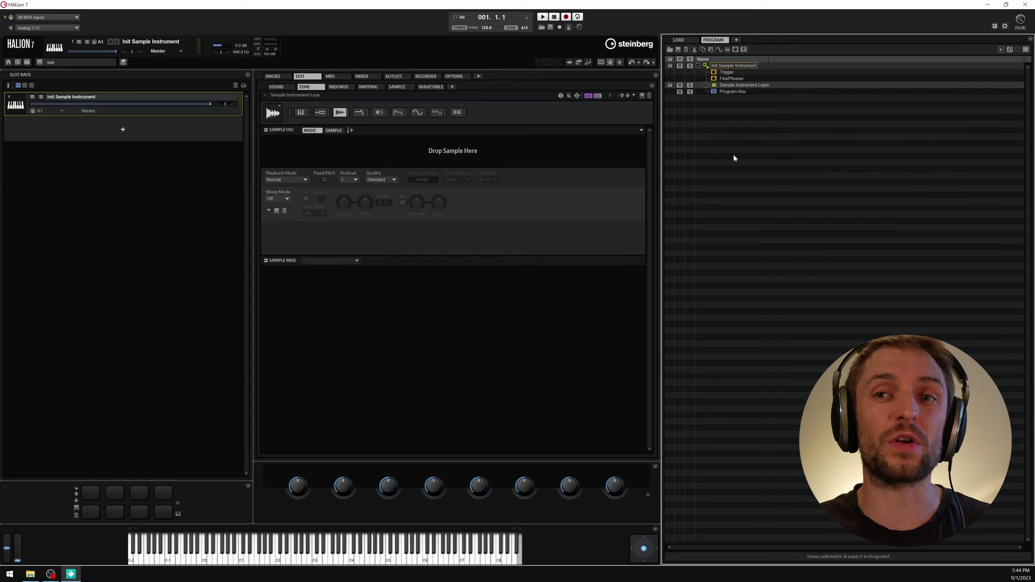
- Rename the Init Sample Instrument program to Init Taped Vibes
click(728, 66)
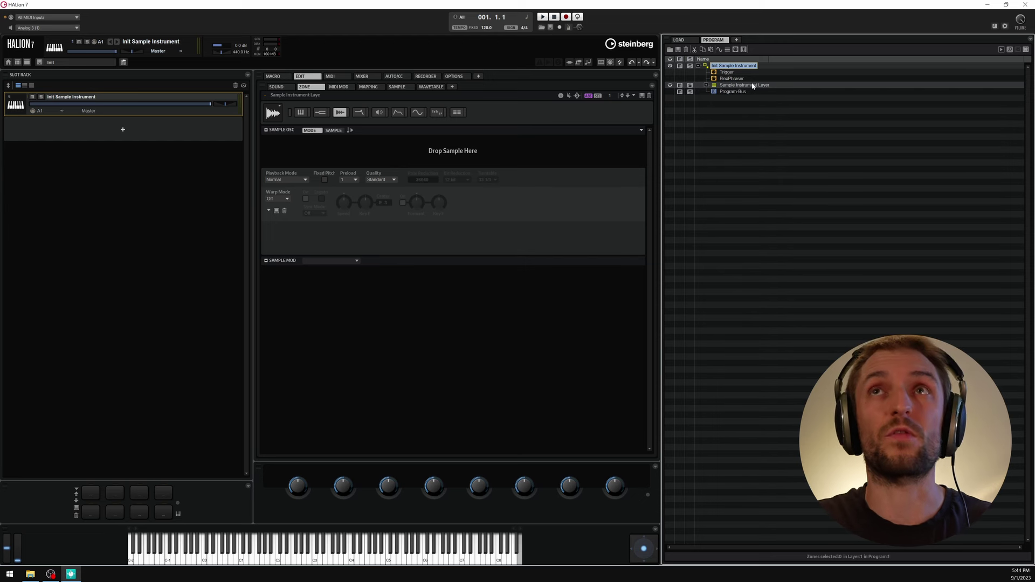
key(F2)
text(Init)
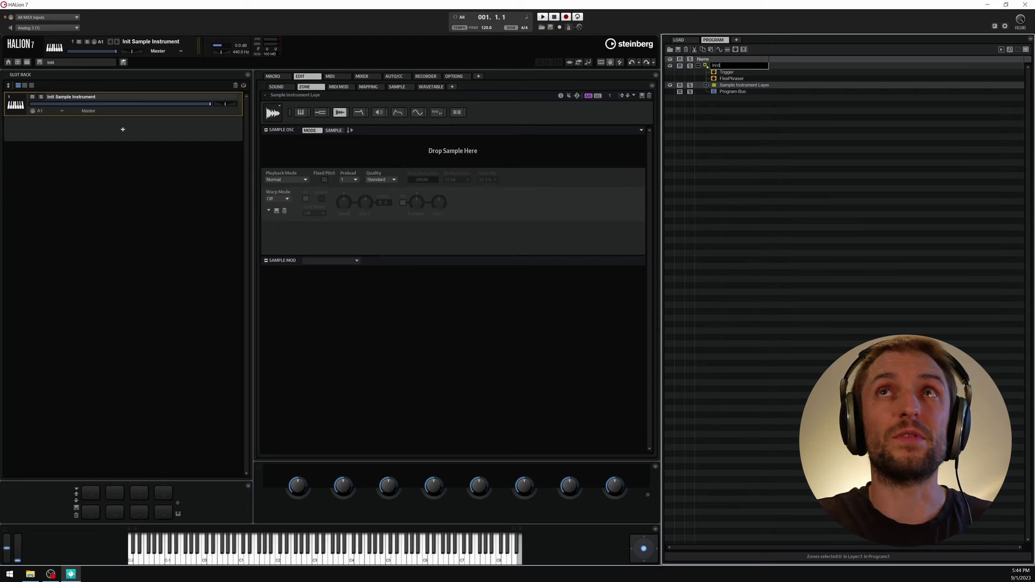
text( Taped Vibes)
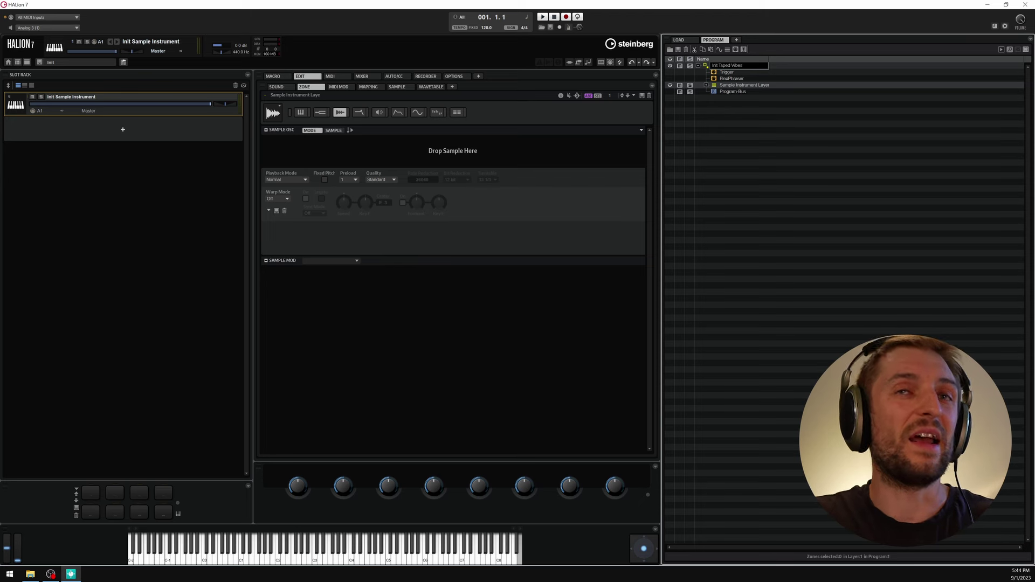
key(Return)
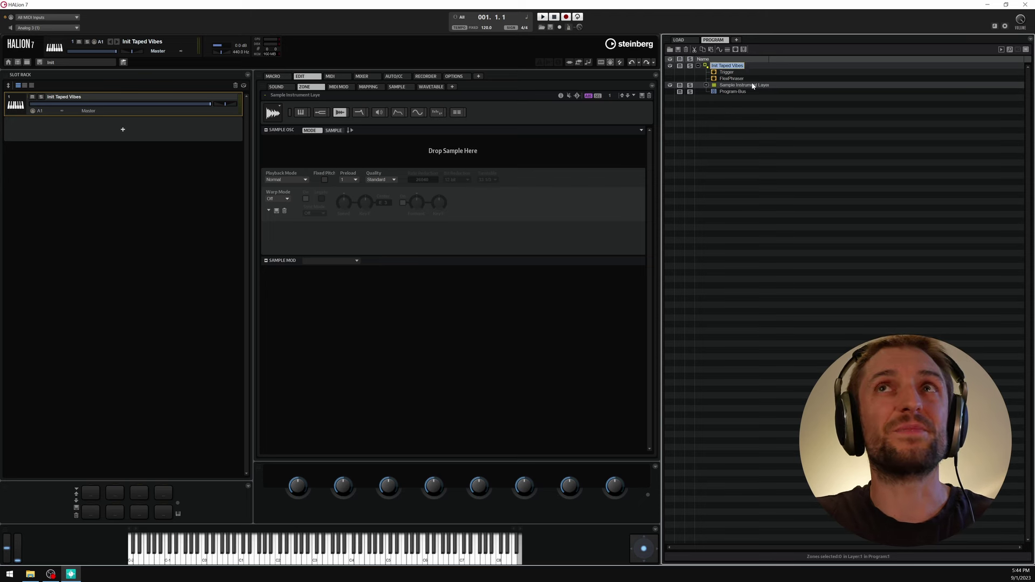
- Rename the Sample Instrument Layer in the program tree to TapedVibes
key(Down)
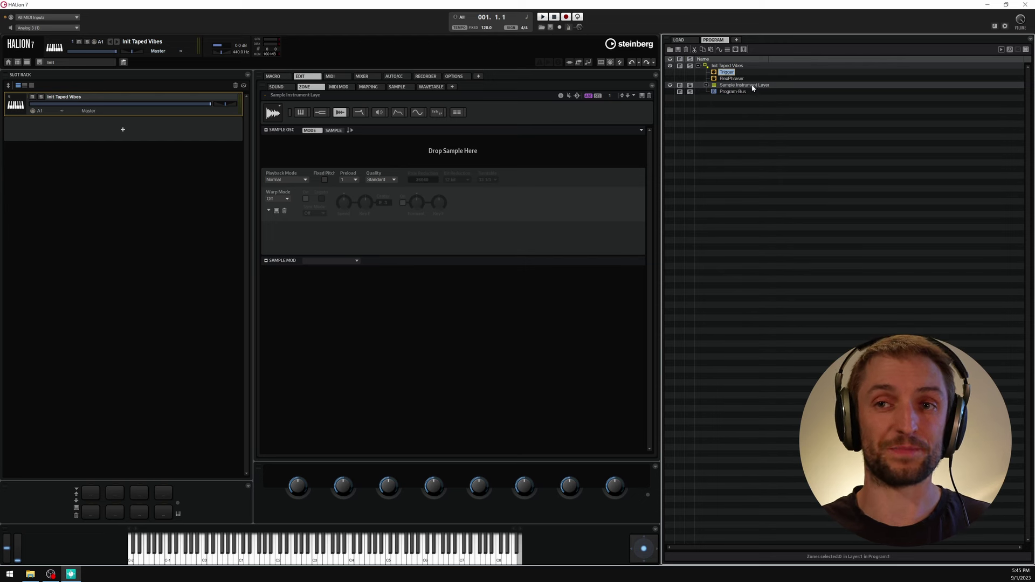
click(752, 86)
key(F2)
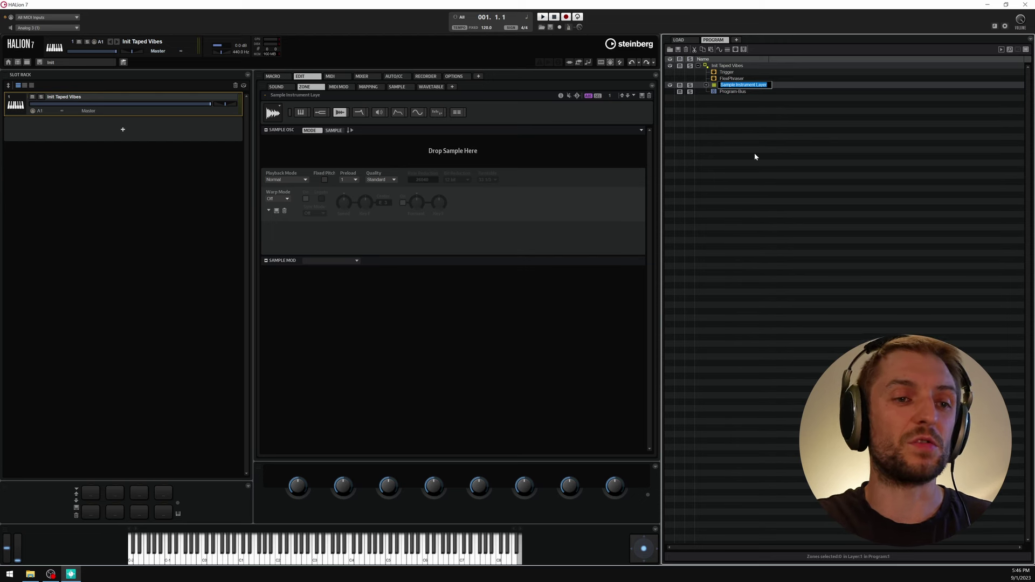
text(TapedVibes)
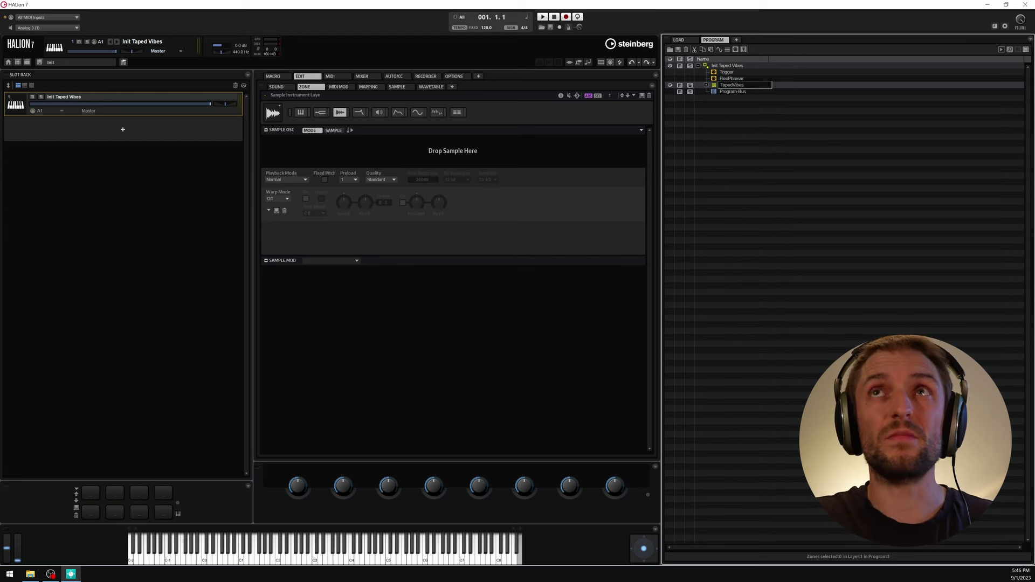
key(Return)
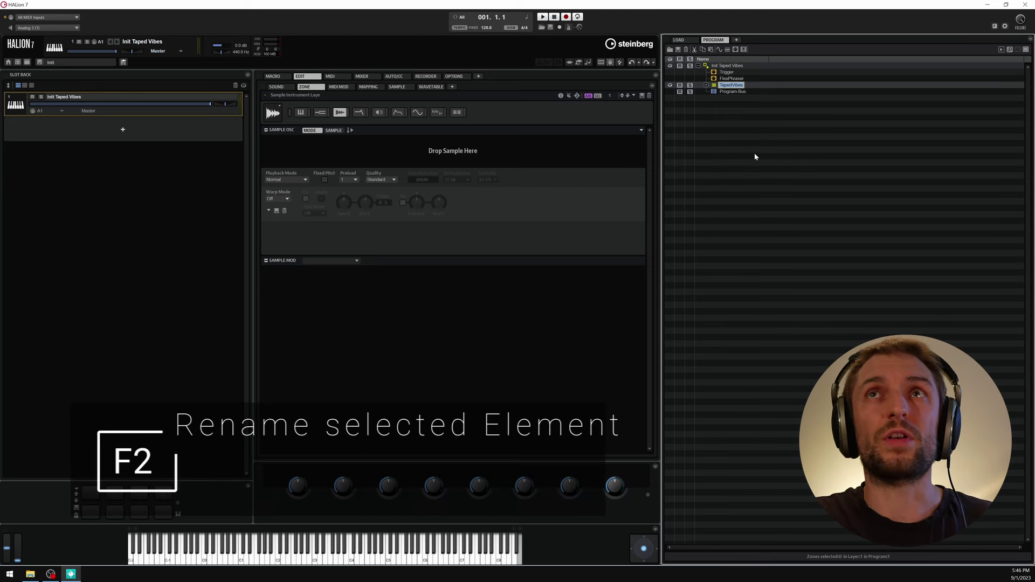
key(F2)
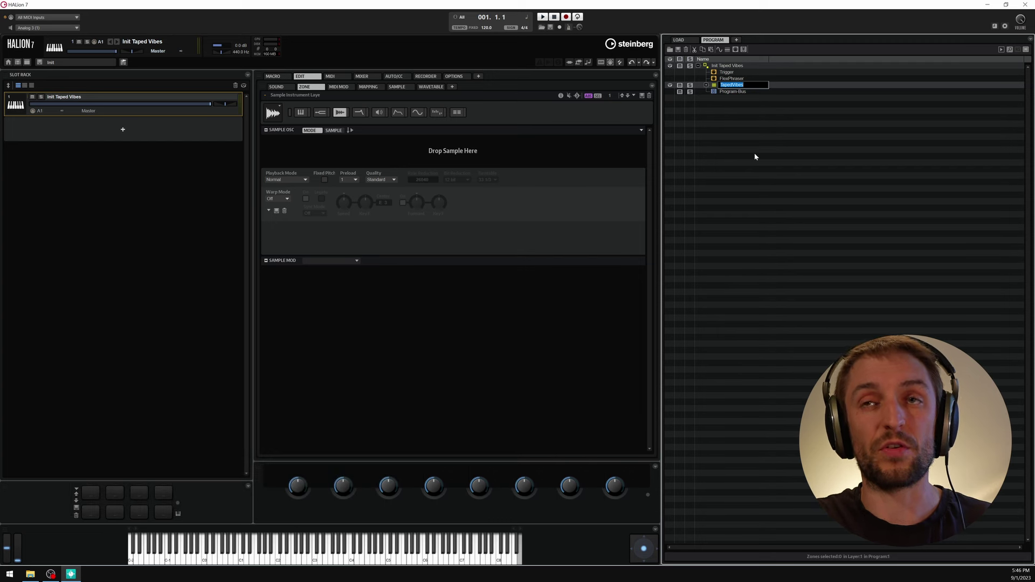
key(Return)
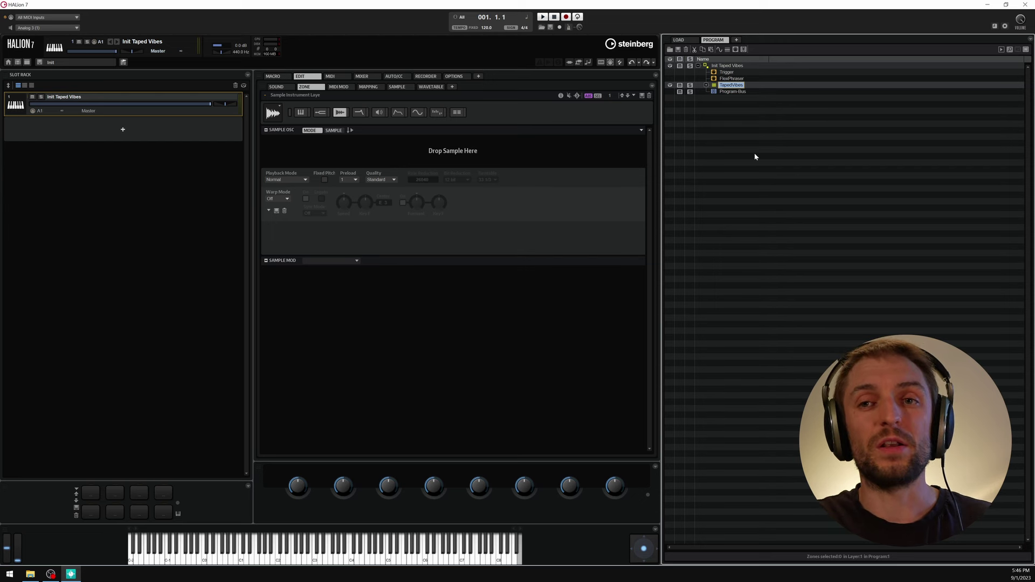
- Expand the TapedVibes layer in the program tree and keep that layer selected
key(w)
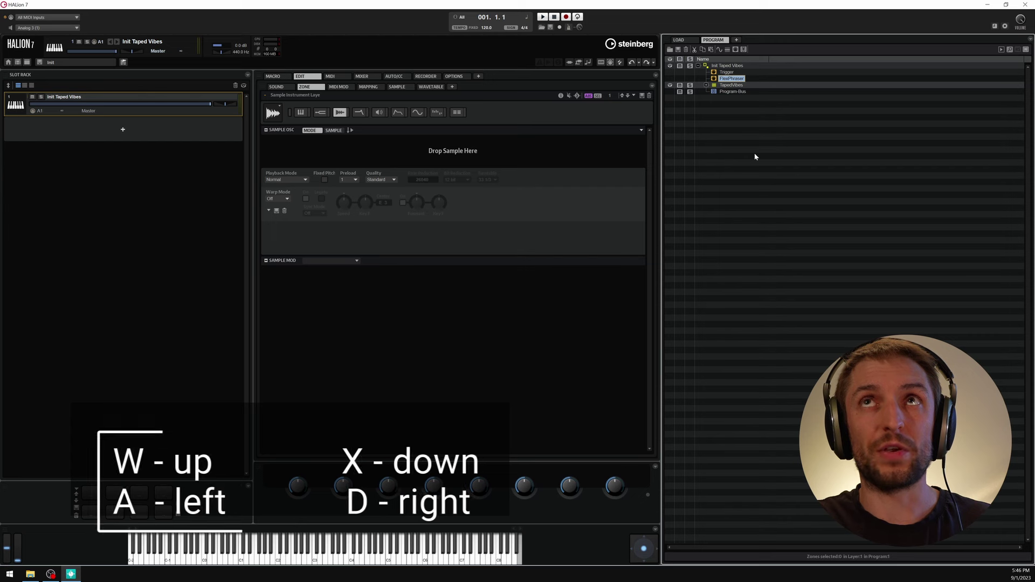
key(x)
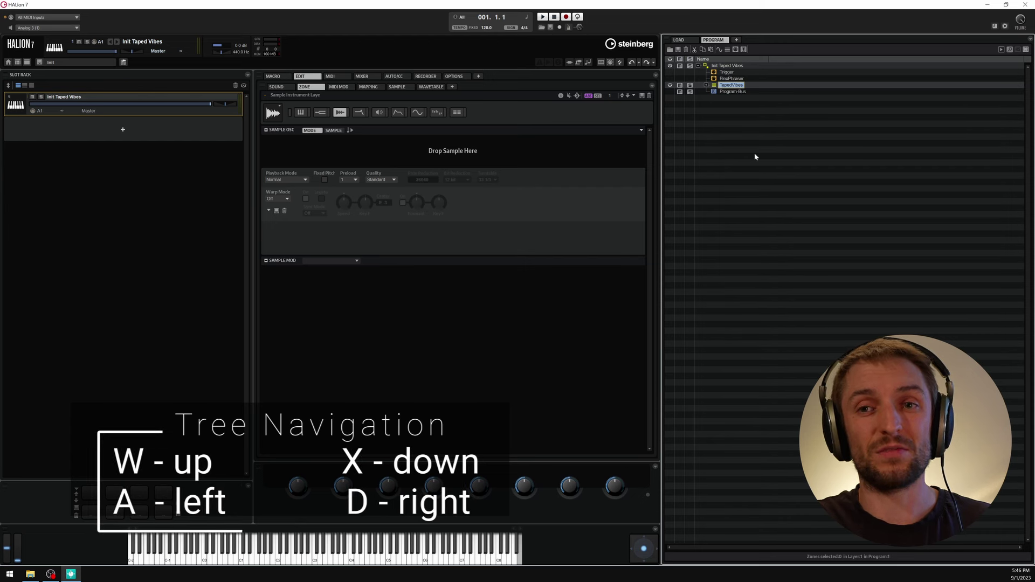
key(d)
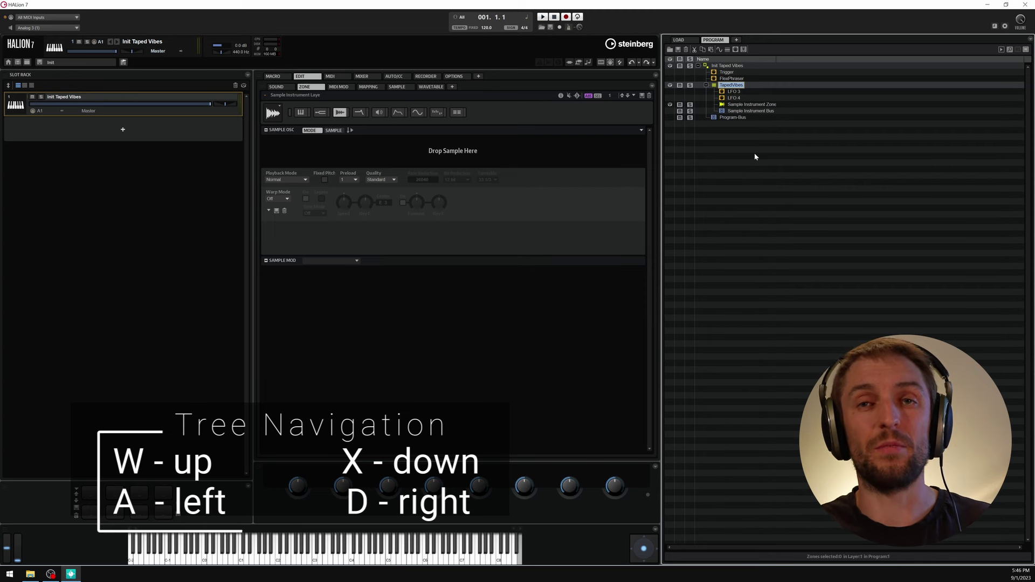
key(a)
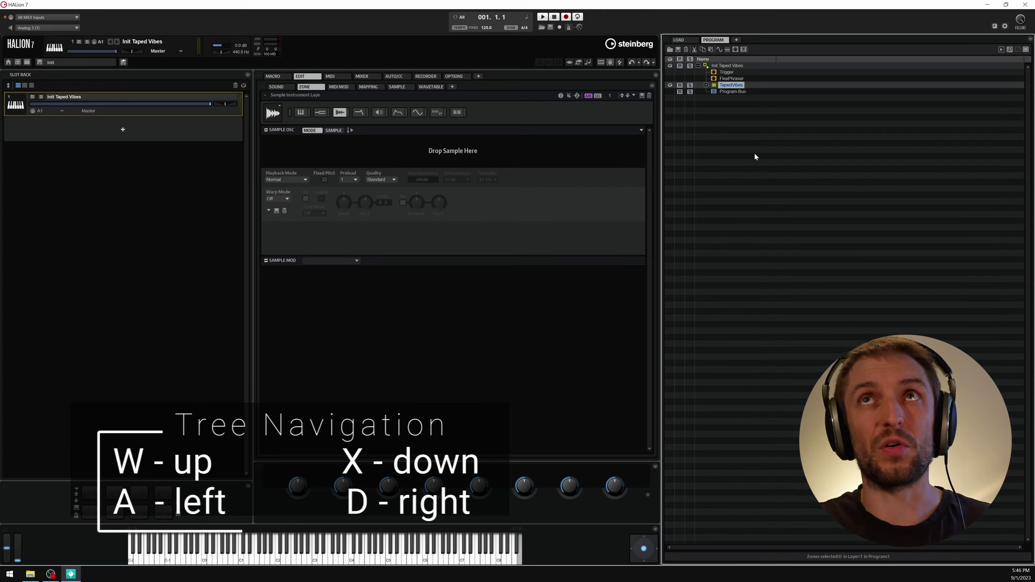
key(d)
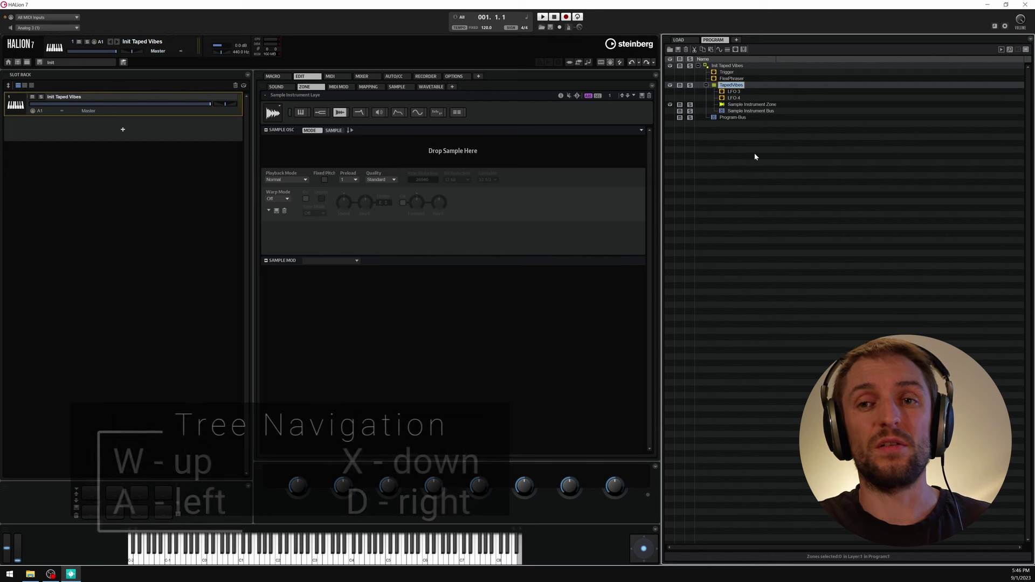
key(w)
key(x)
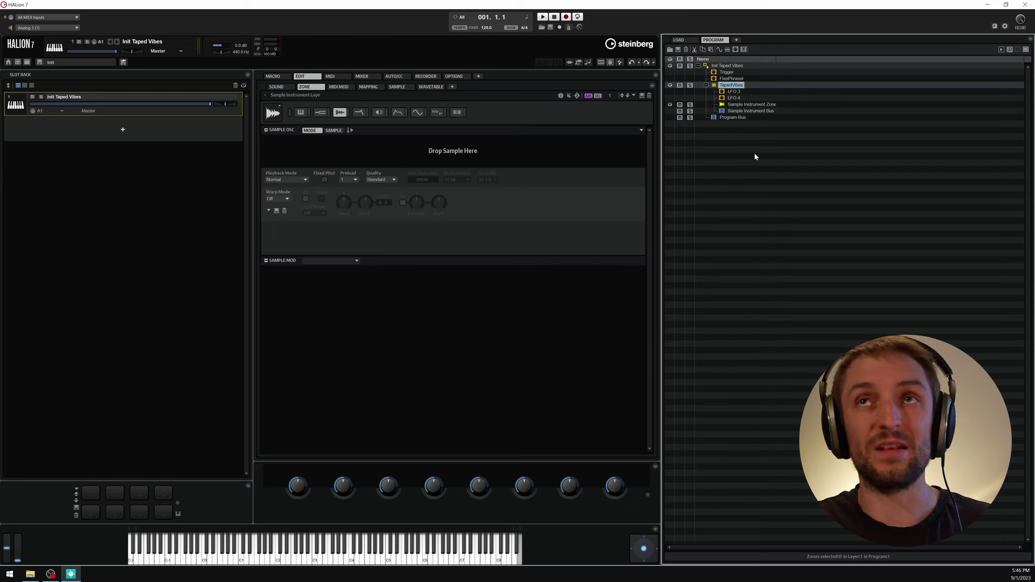
- Toggle solo on and off for the TapedVibes layer and solo the Sample Instrument Zone inside it
key(s)
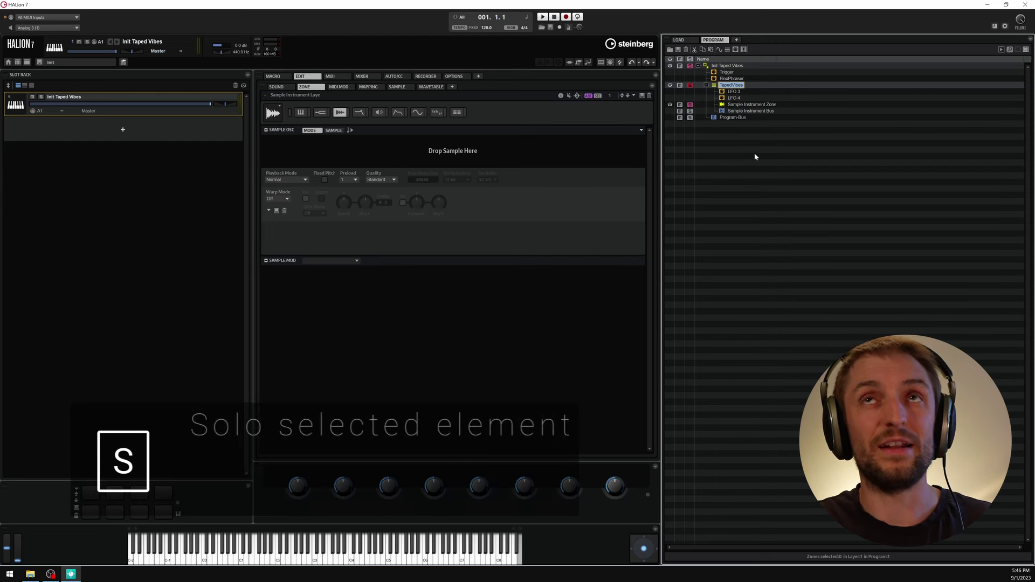
key(s)
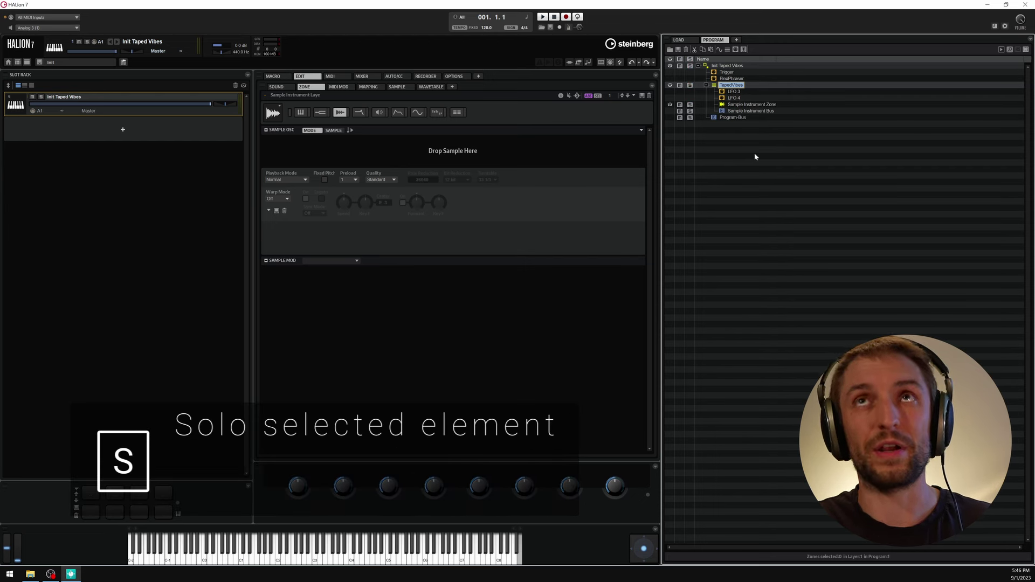
key(Down)
key(Down)
key(Down)
key(s)
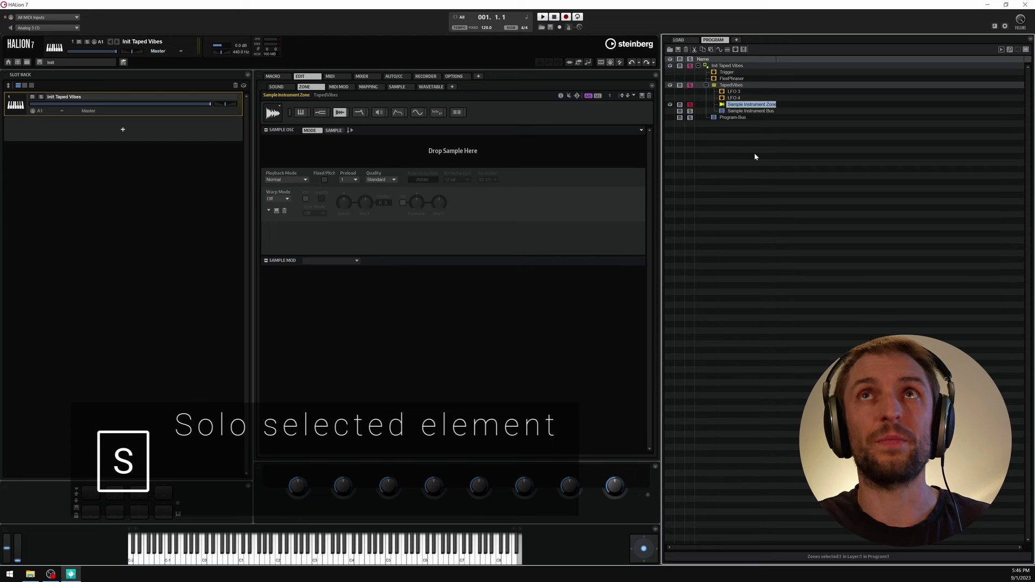
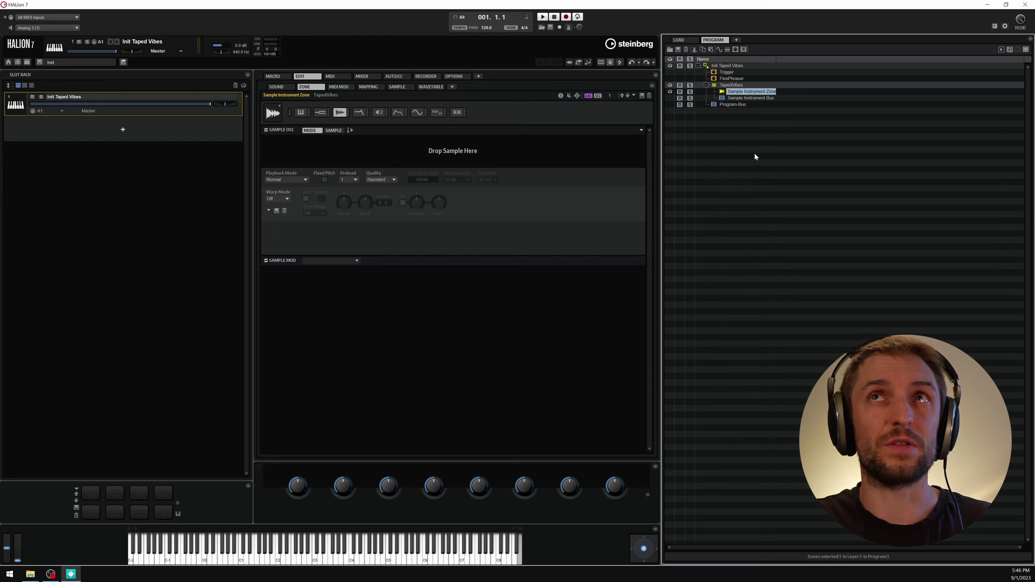
- Delete the Sample Instrument Zone and rename the Sample Instrument Bus in the TapedVibes layer to TapedVibes-FX
key(Delete)
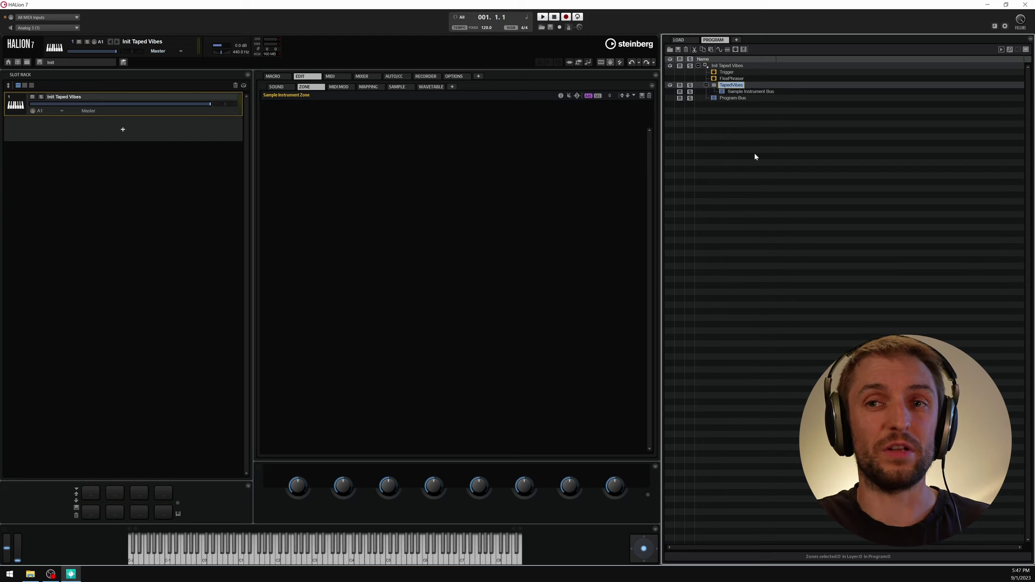
key(Down)
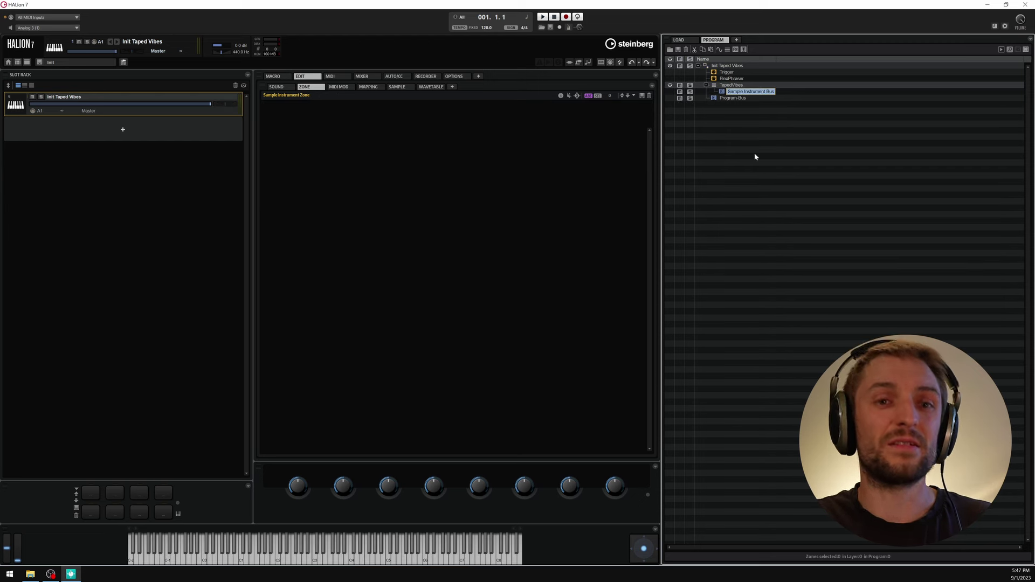
key(F2)
text(TapedVibes-FX)
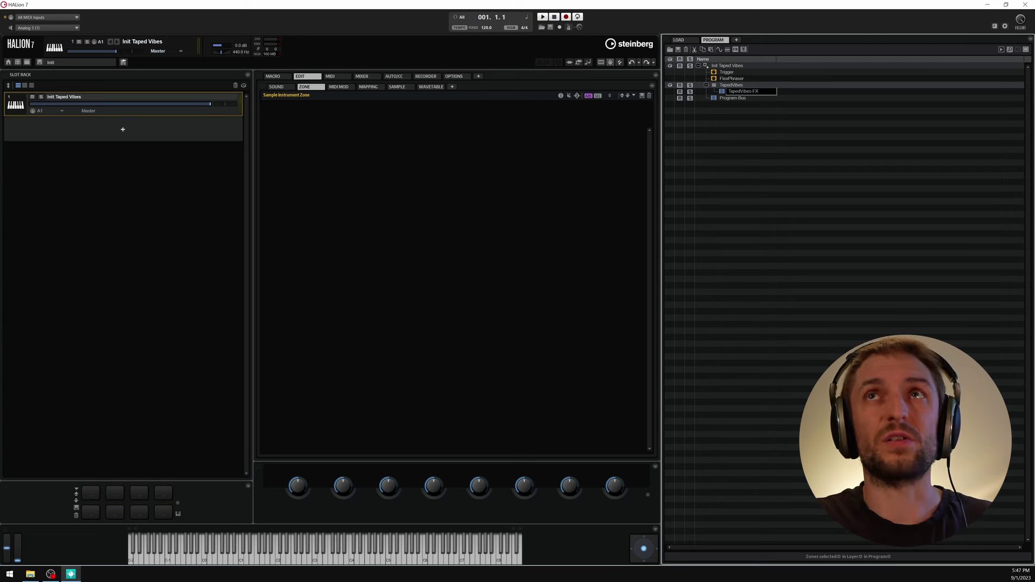
key(Return)
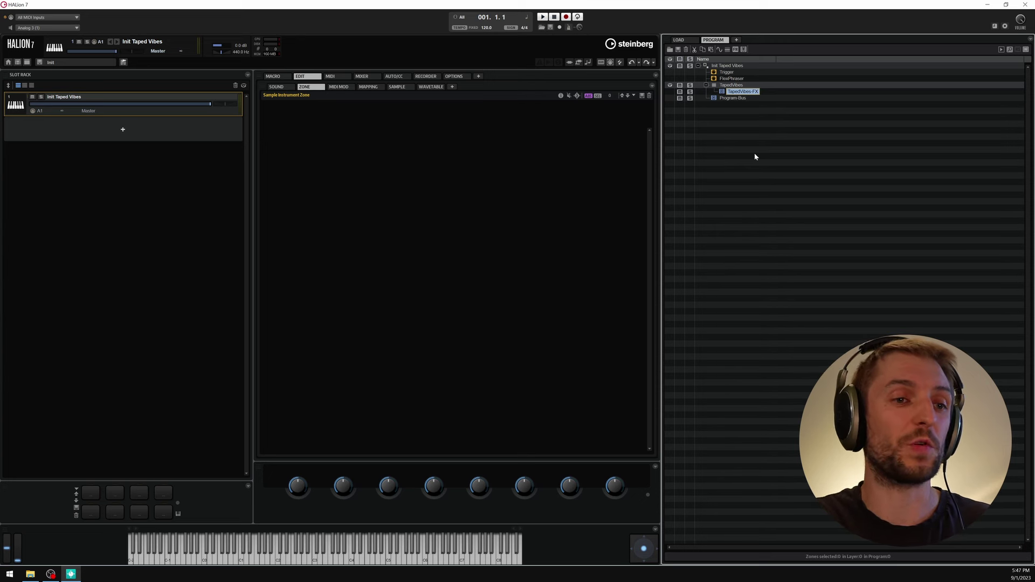
- Rename the Program-Bus to TapedVibes-Bus and select the TapedVibes layer
key(Down)
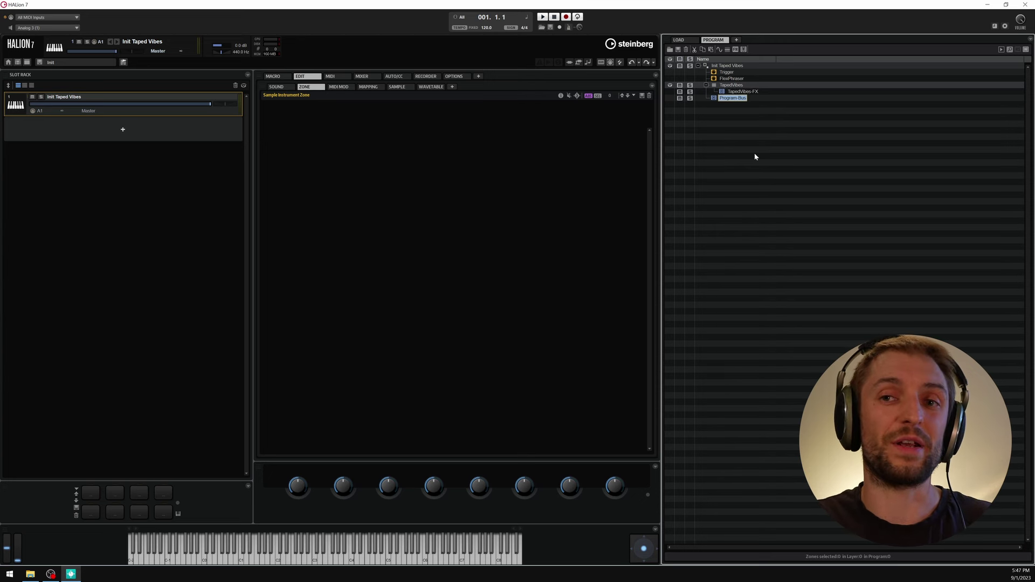
key(F2)
text(TapedVibes-B)
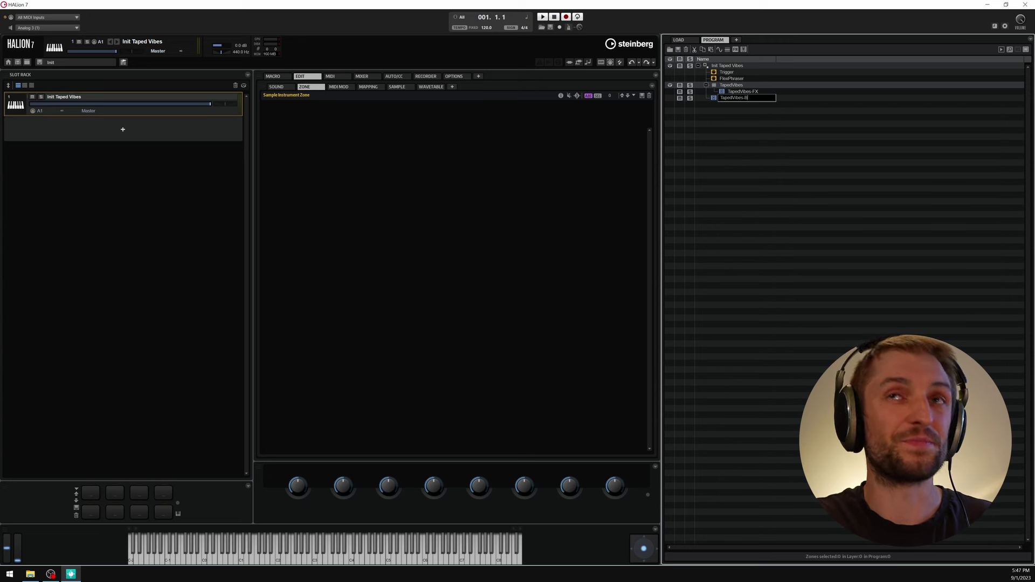
key(Return)
key(Up)
key(Up)
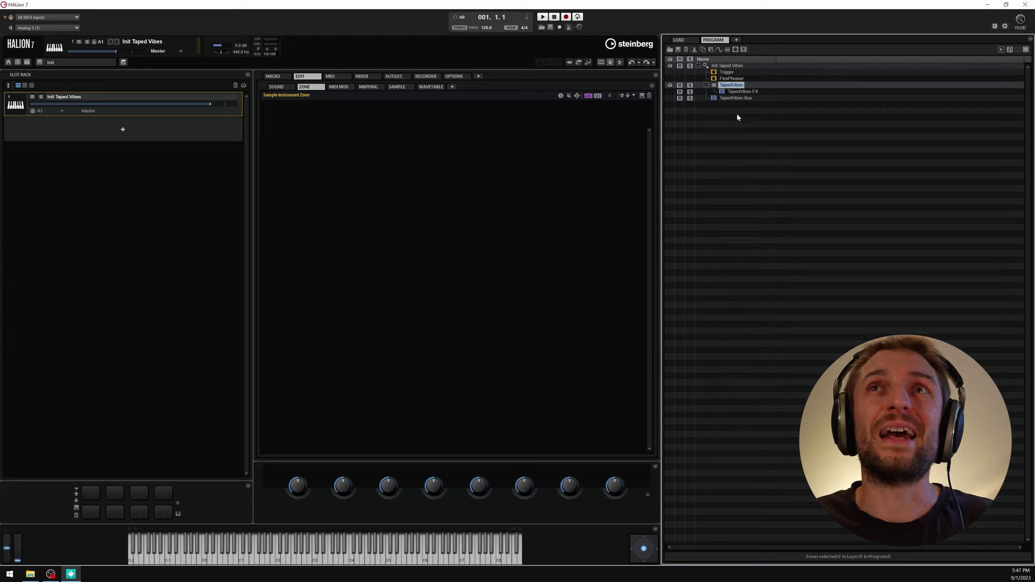
right_click(726, 88)
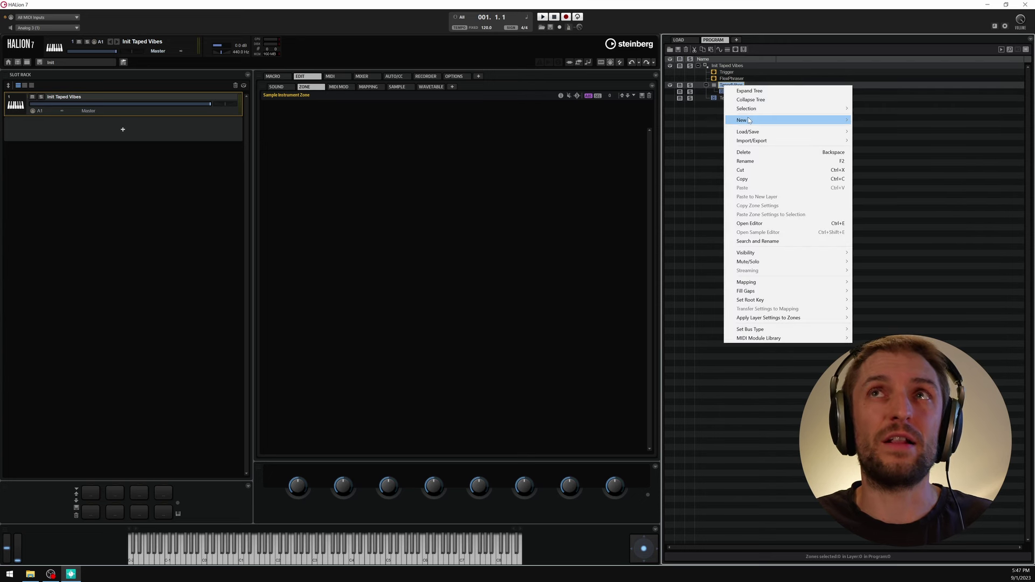
mouse_move(749, 120)
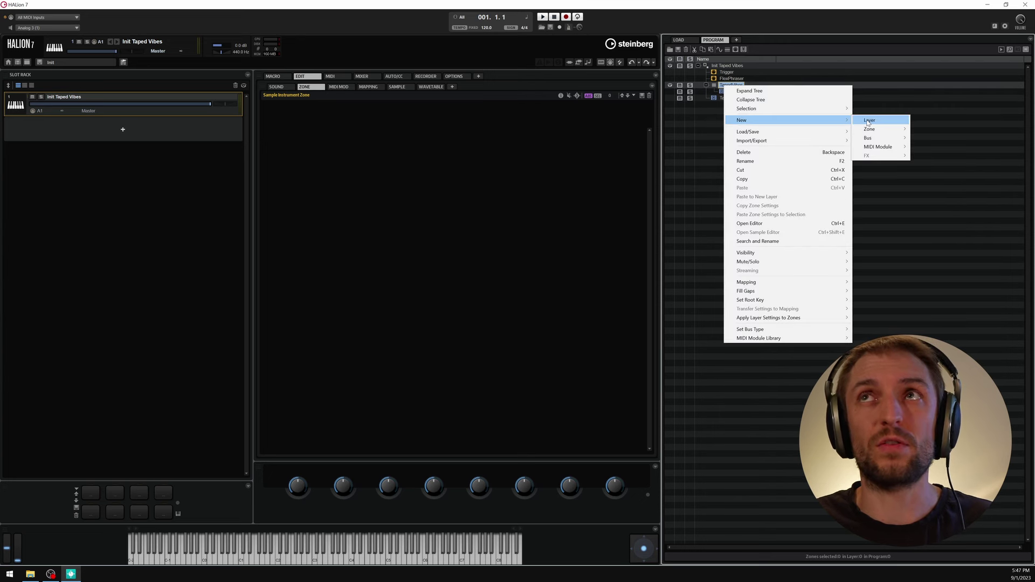
mouse_move(870, 131)
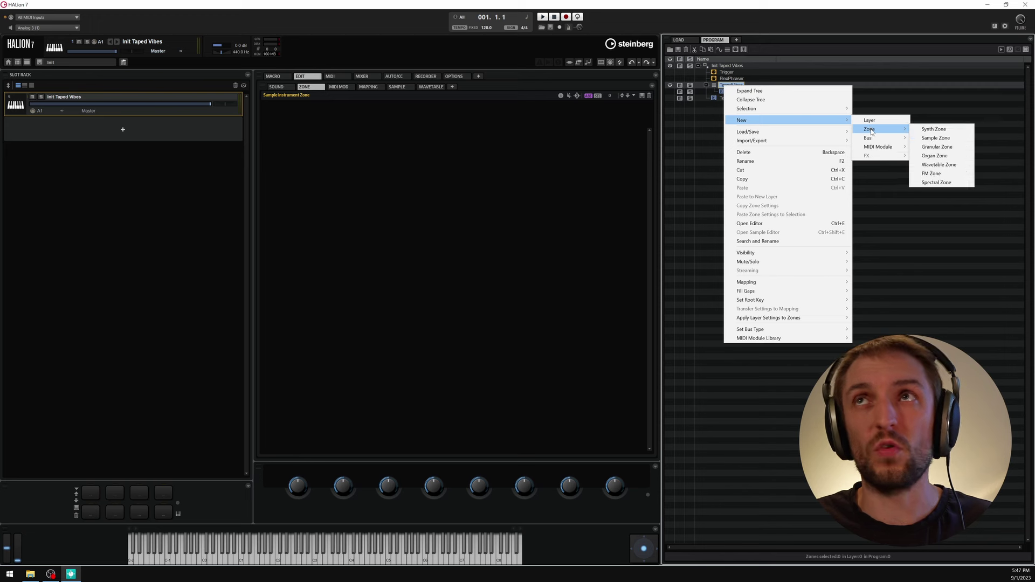
click(863, 99)
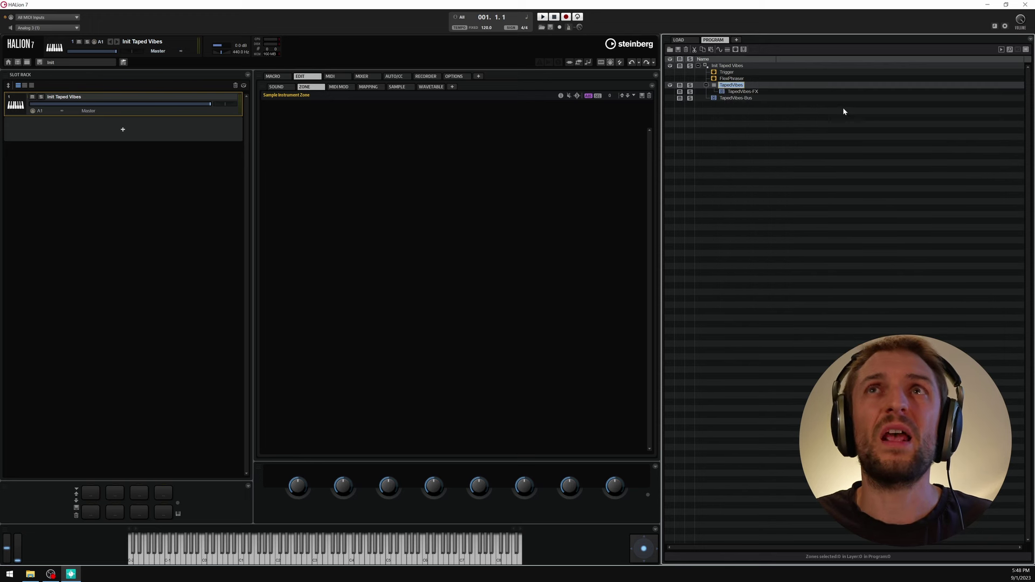
- Add a layer named DI inside the TapedVibes layer and a layer named Sustain inside DI
click(727, 50)
text(D)
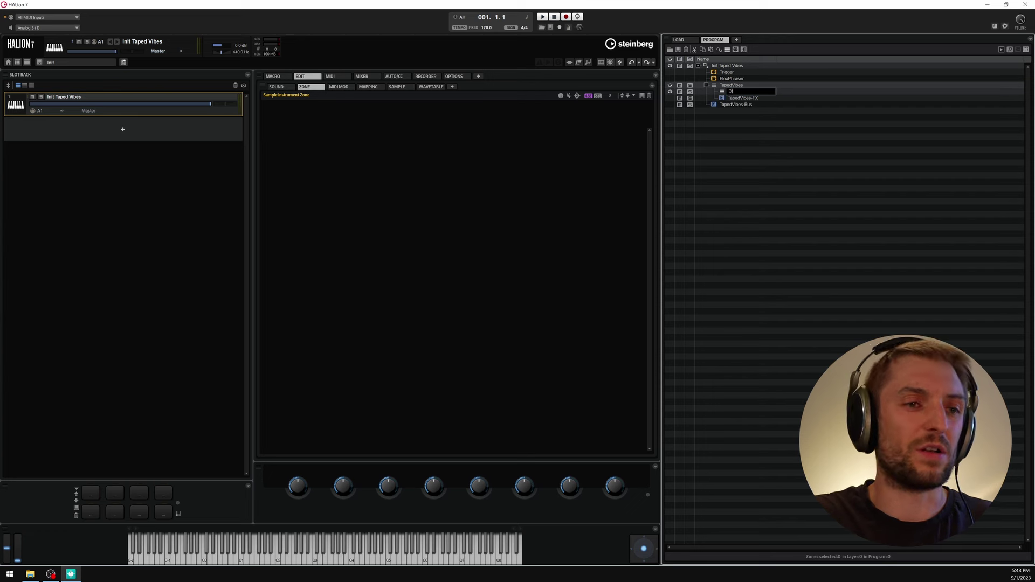
key(Return)
click(728, 52)
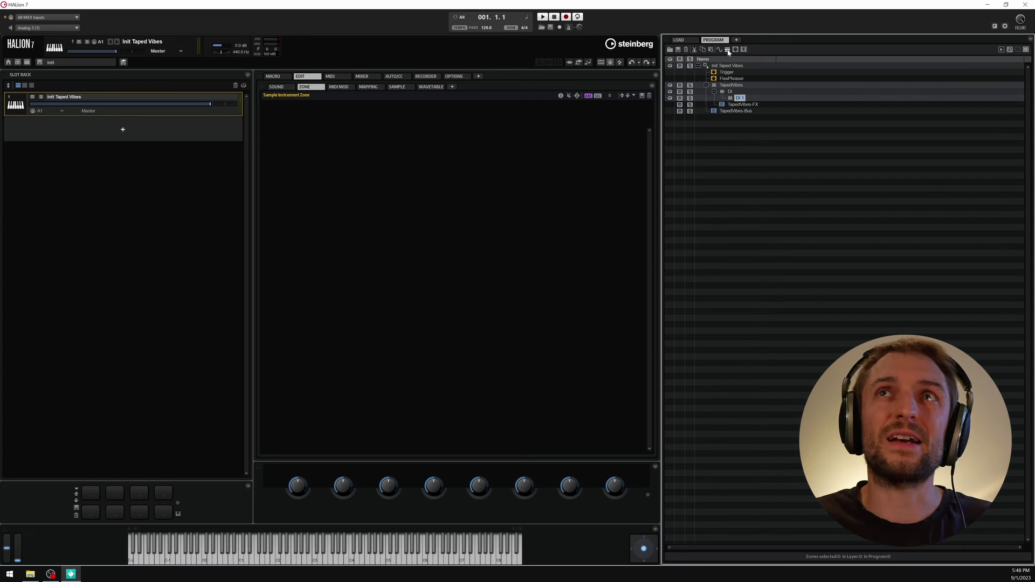
text(Sustain)
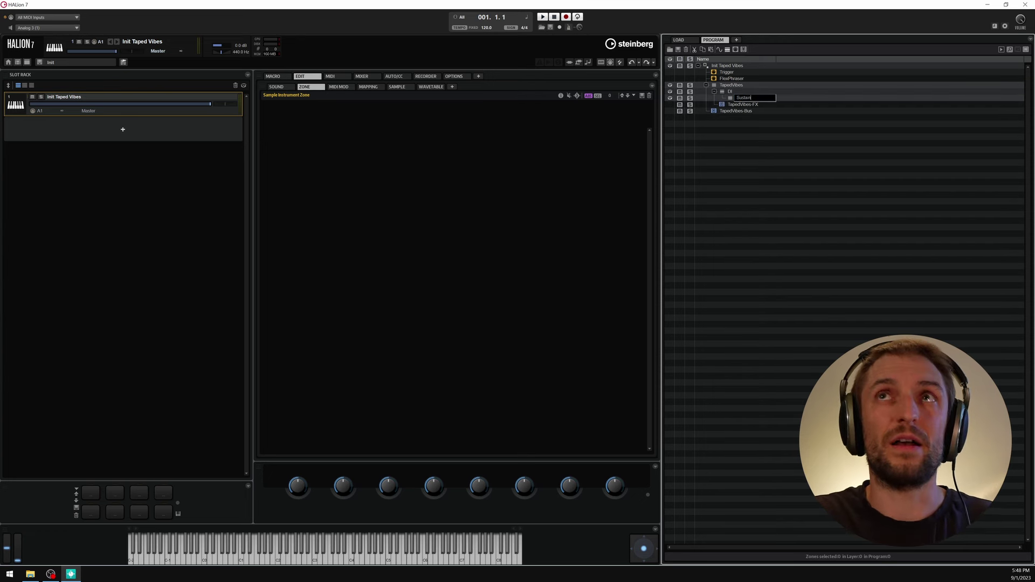
key(Return)
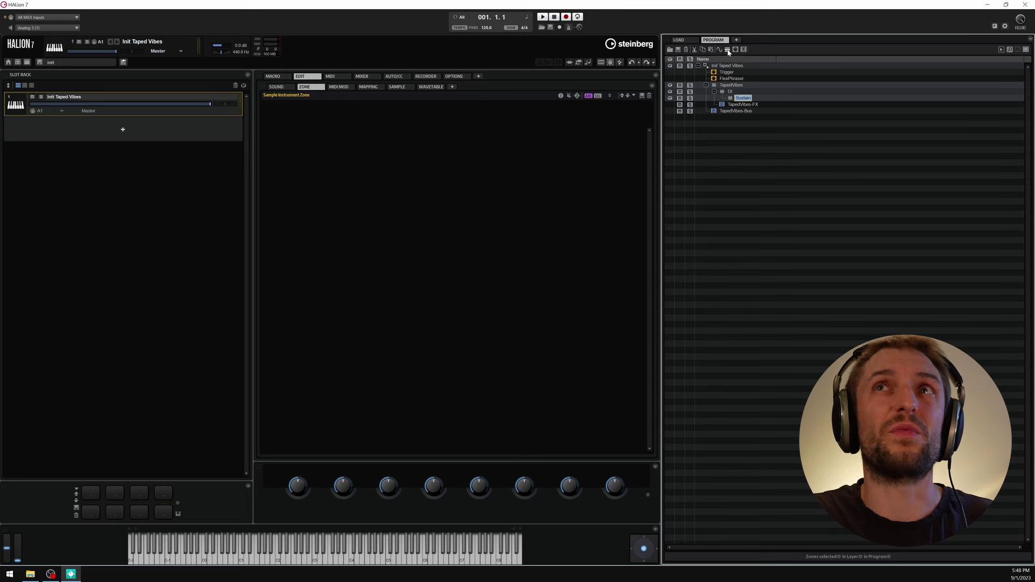
- Add a second layer named Release inside the DI layer, alongside Sustain
key(Up)
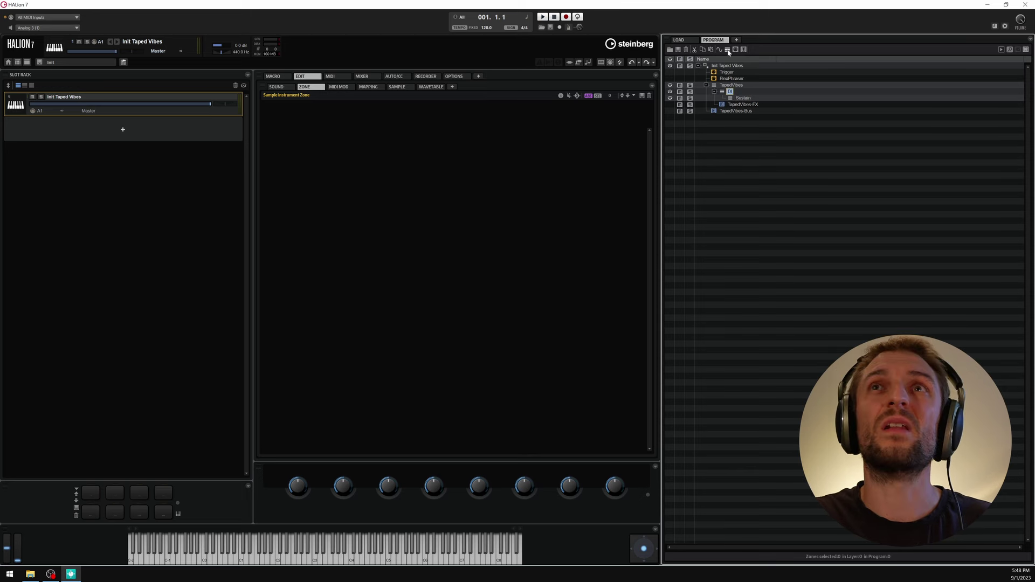
click(729, 52)
text(Release)
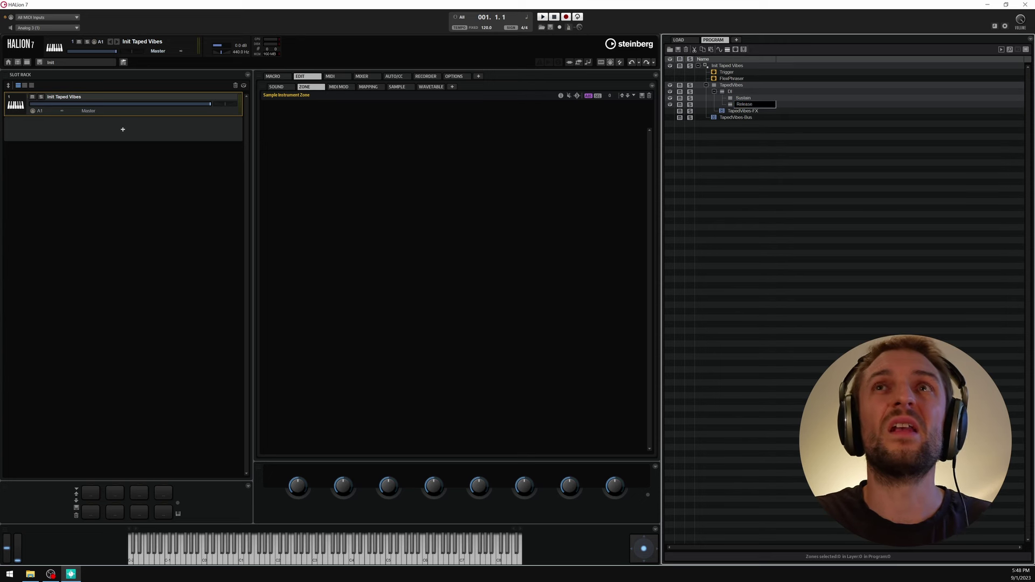
key(Return)
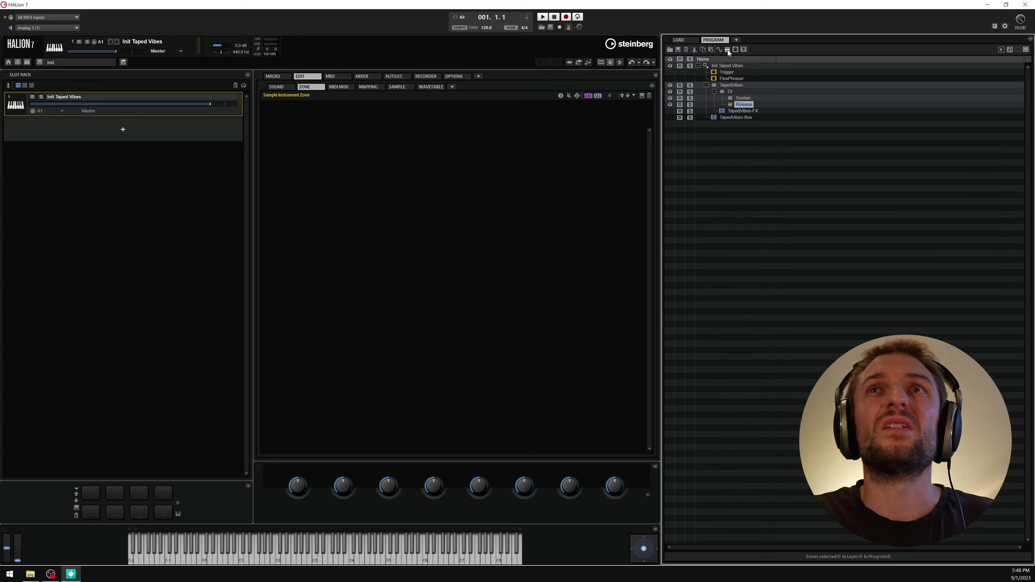
- Add three new sublayers inside the Release layer
key(Up)
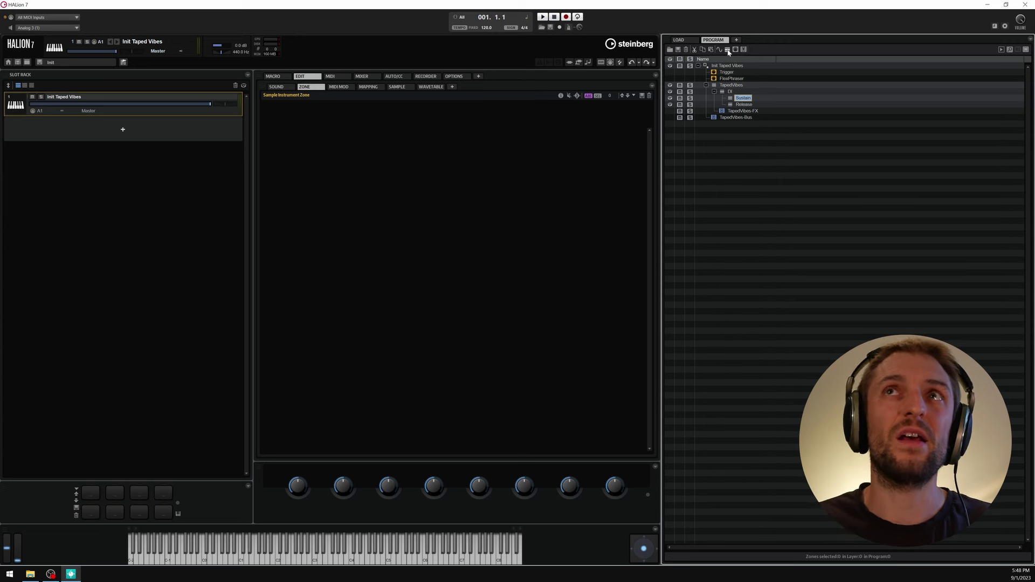
key(Down)
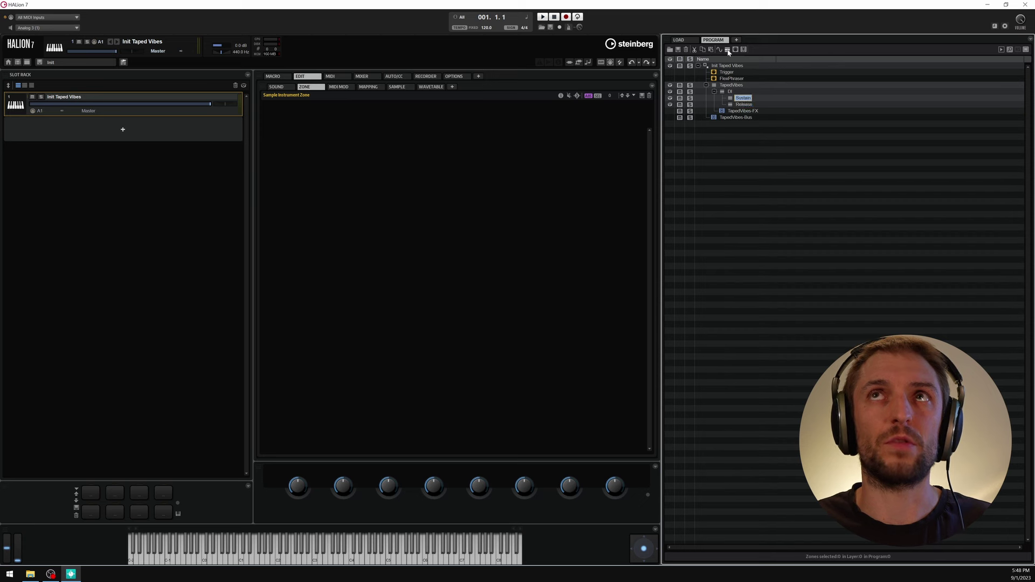
click(727, 52)
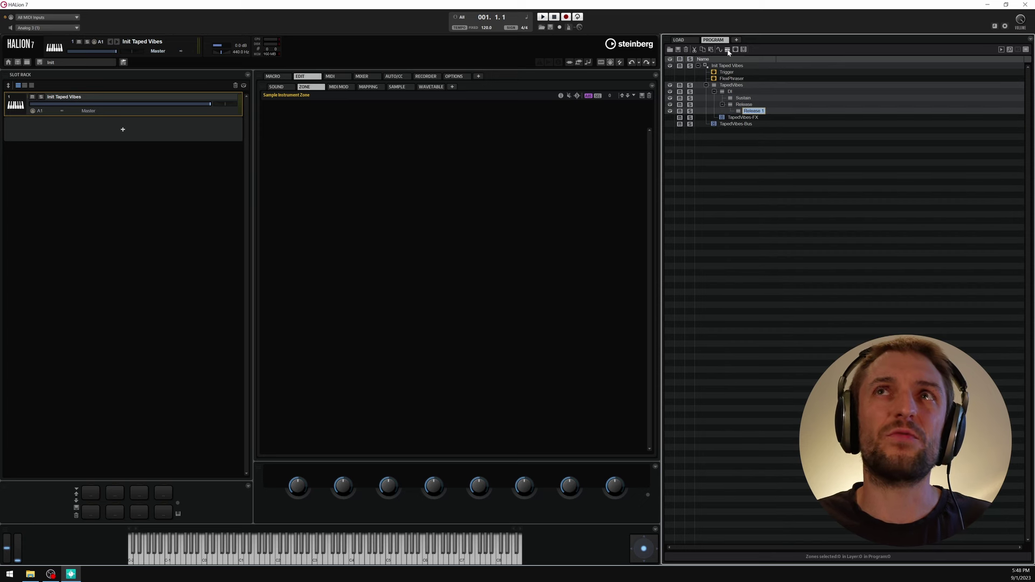
click(728, 51)
click(728, 51)
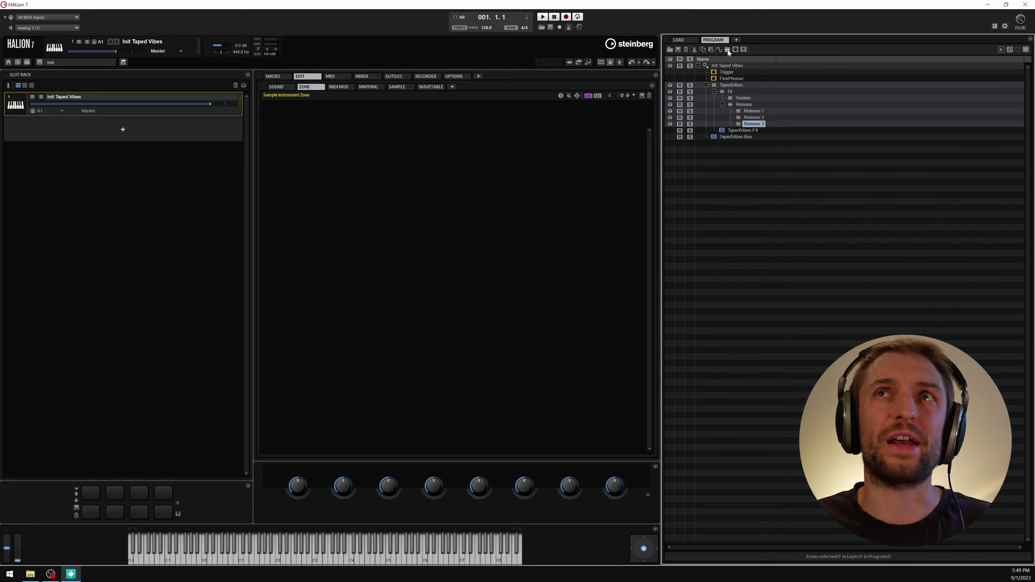
- Rename the three sublayers of the Release layer to RR1, RR2 and RR3 in order
text(RR1)
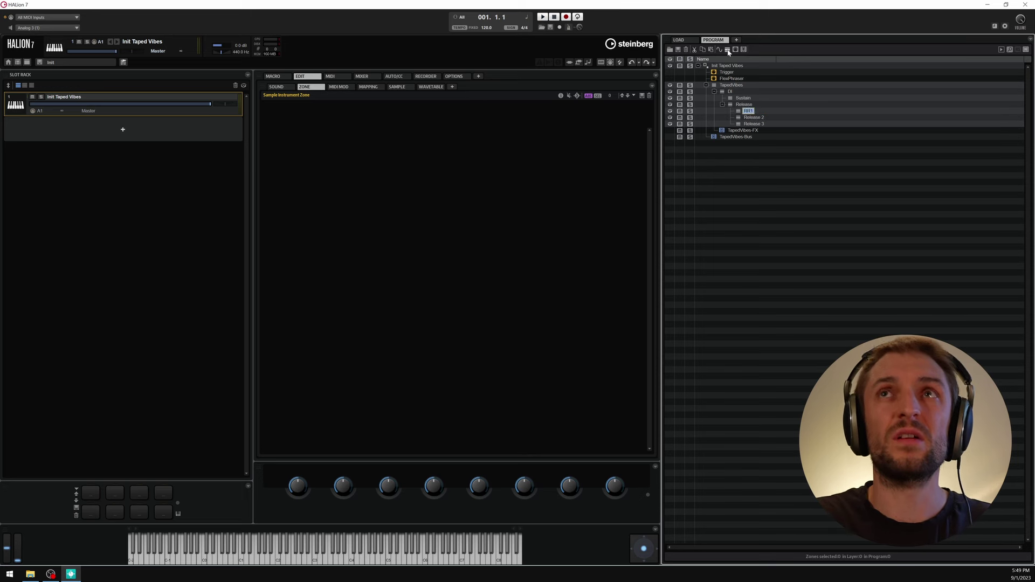
key(Tab)
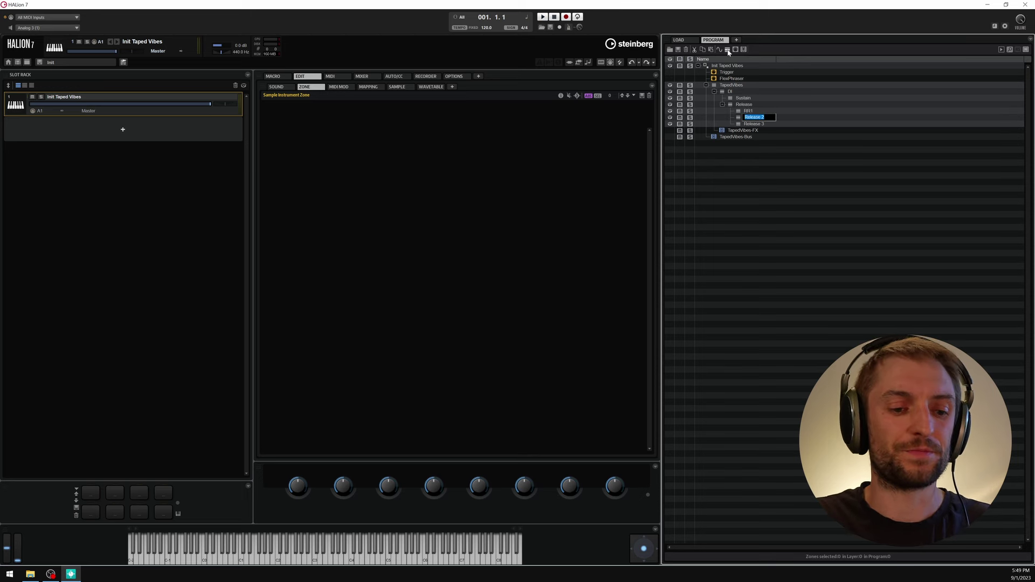
text(RR2)
key(Tab)
text(RR)
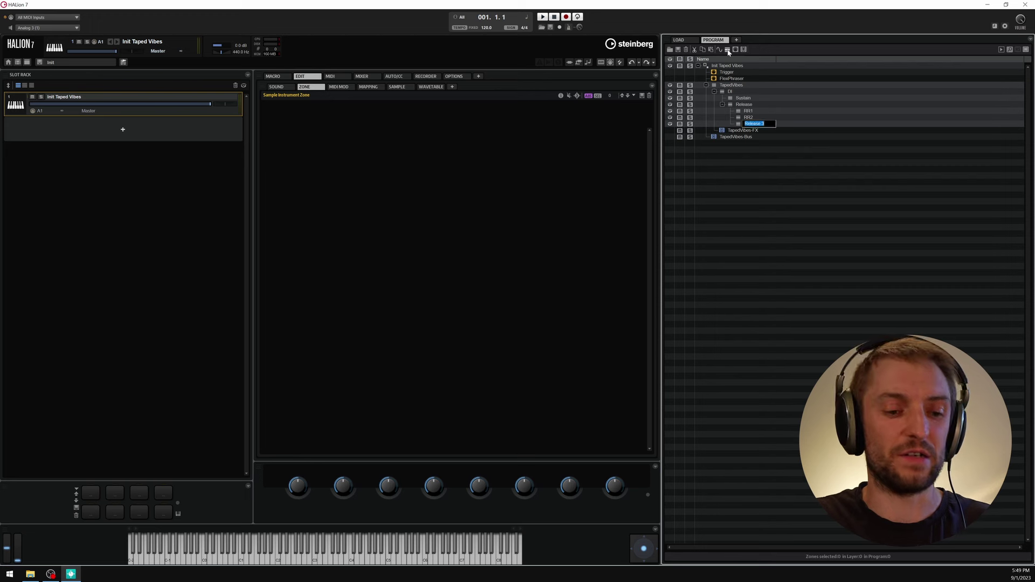
text(3)
key(Return)
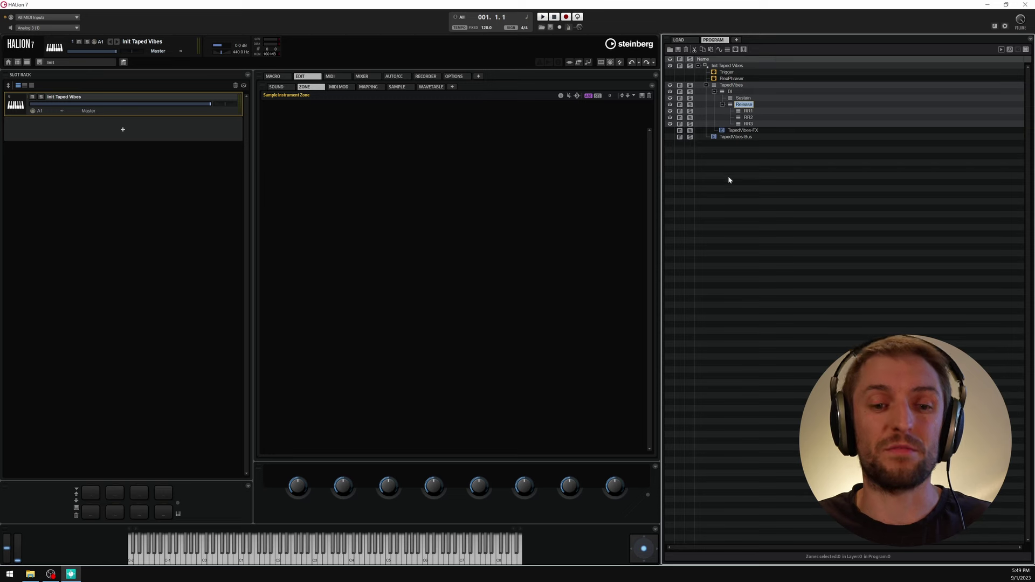
- Switch to a File Explorer window and open the DI samples folder at Desktop > Taped Vibes > library > Samples
key(super+e)
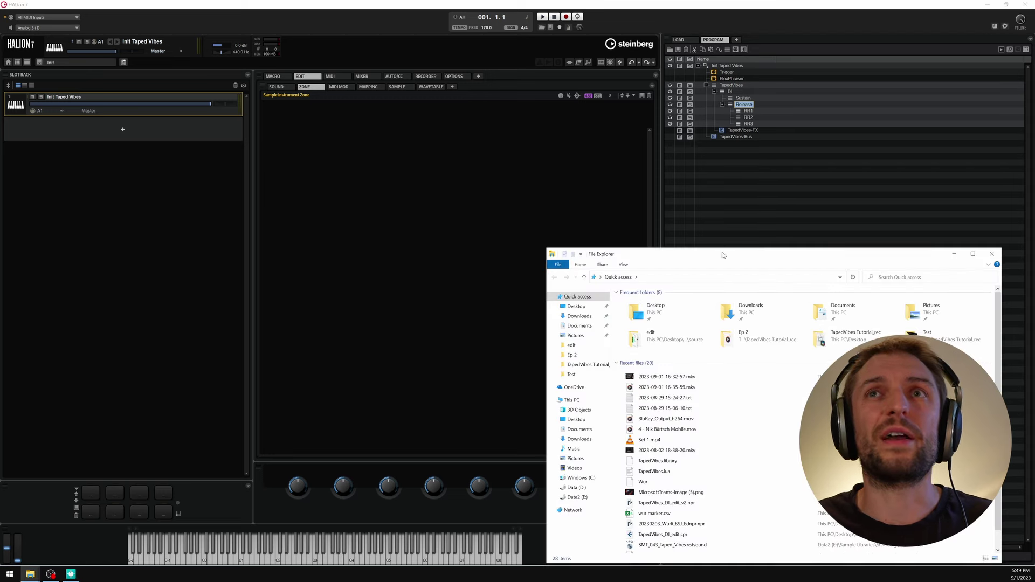
drag(708, 266, 618, 244)
click(484, 284)
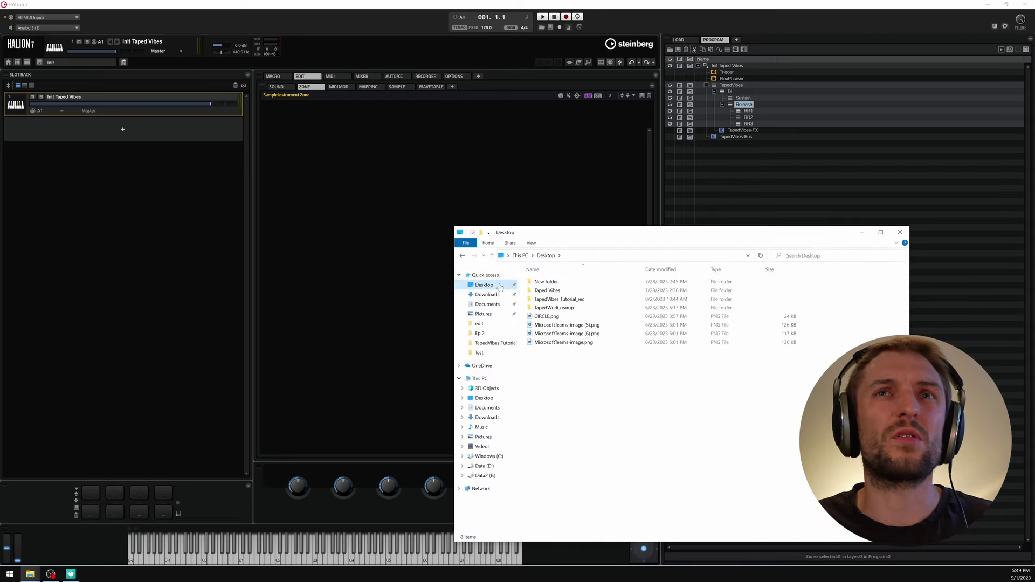
double_click(539, 290)
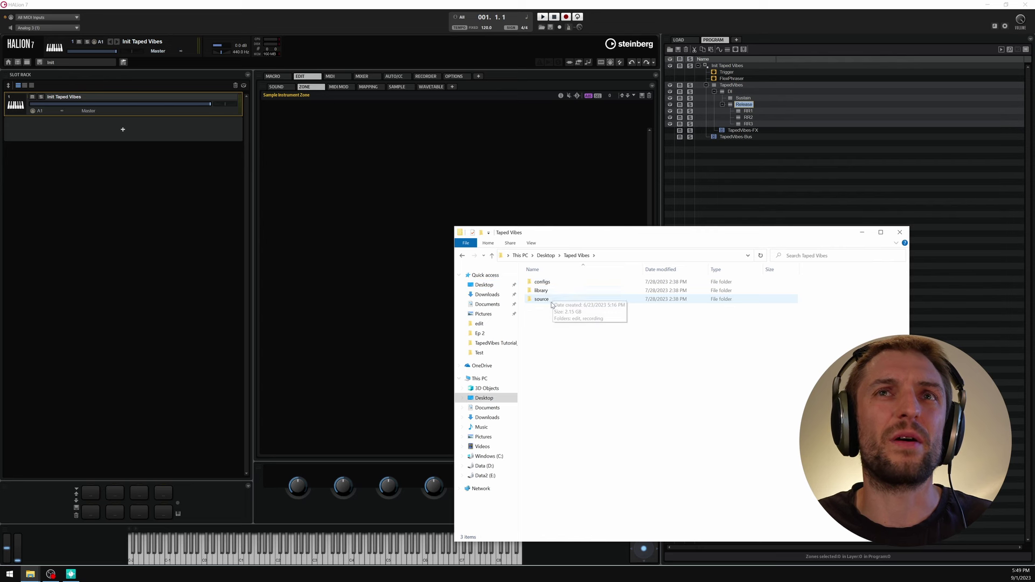
click(542, 291)
double_click(542, 291)
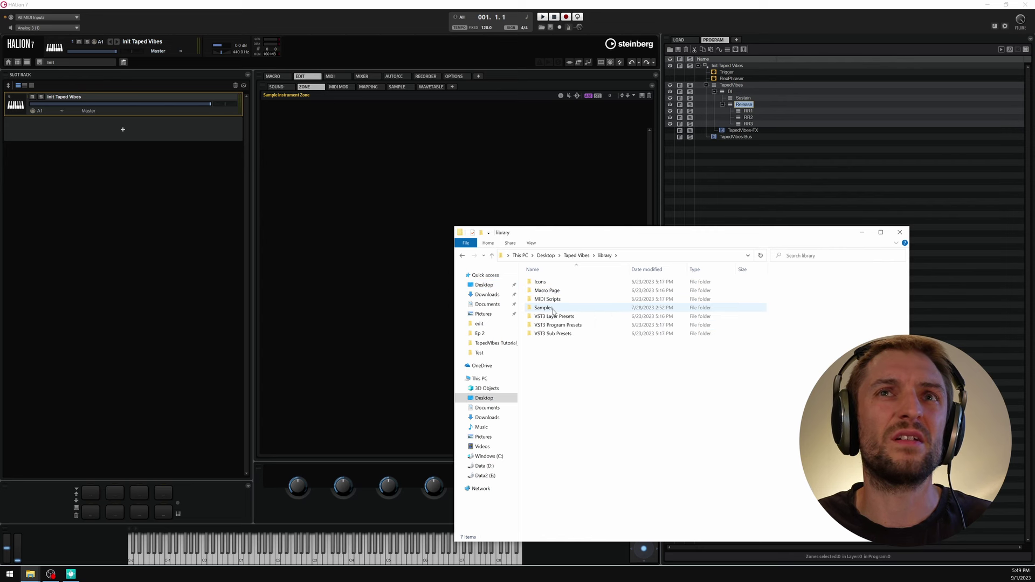
click(552, 309)
double_click(544, 308)
double_click(541, 281)
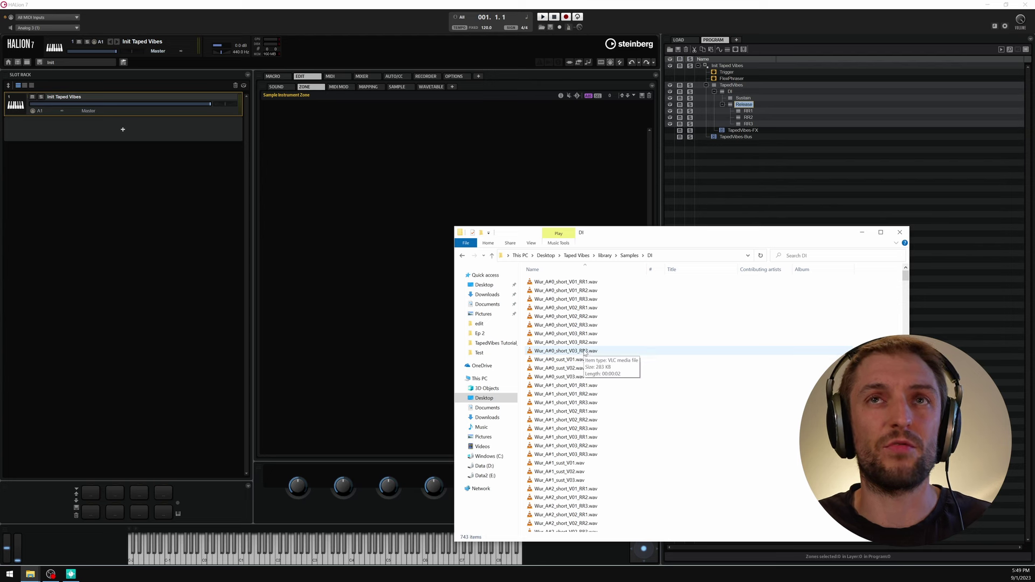
- Search the DI folder for "_sust" and select all the matching sample files
click(806, 257)
text(_sust)
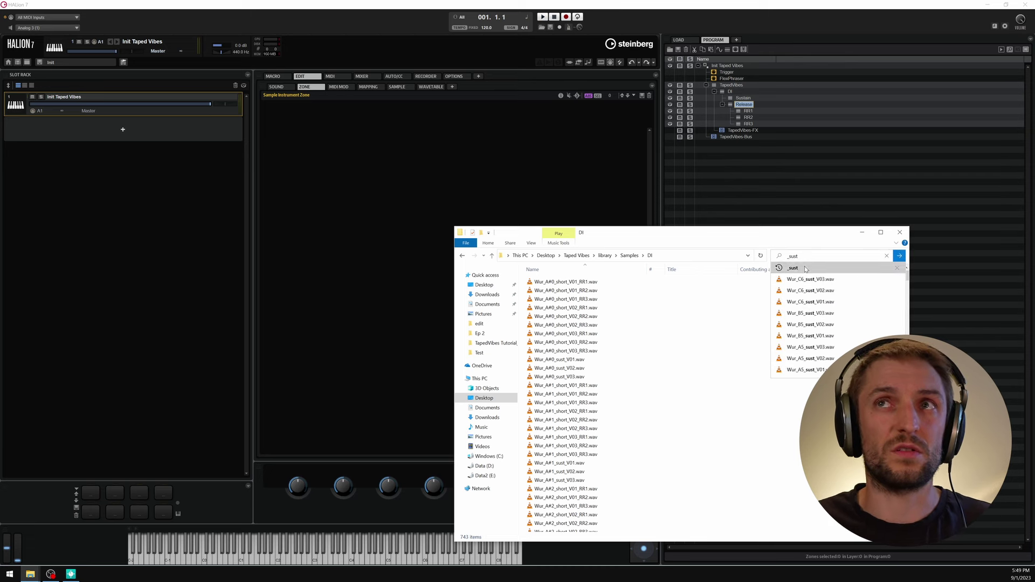
key(Return)
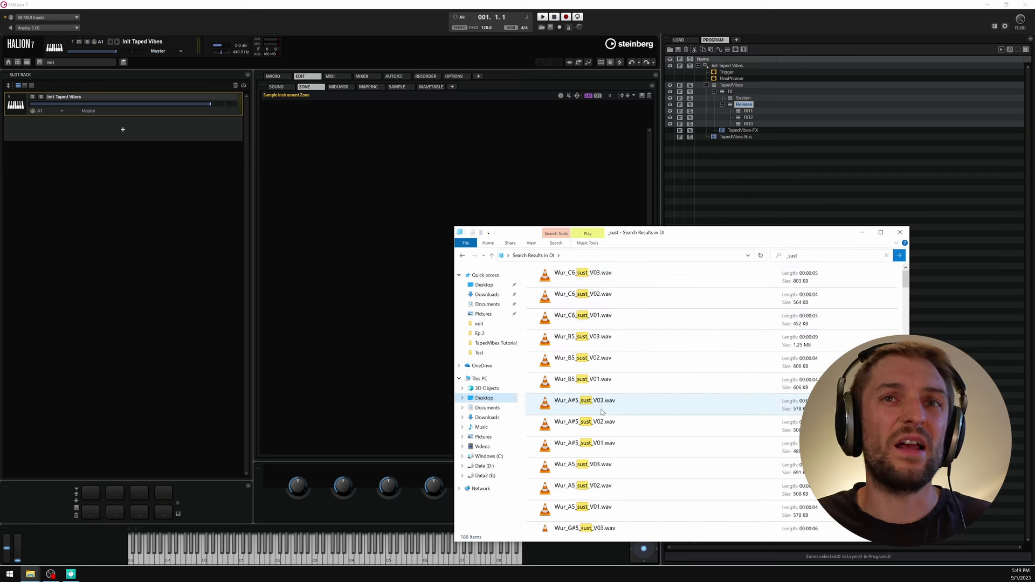
click(620, 404)
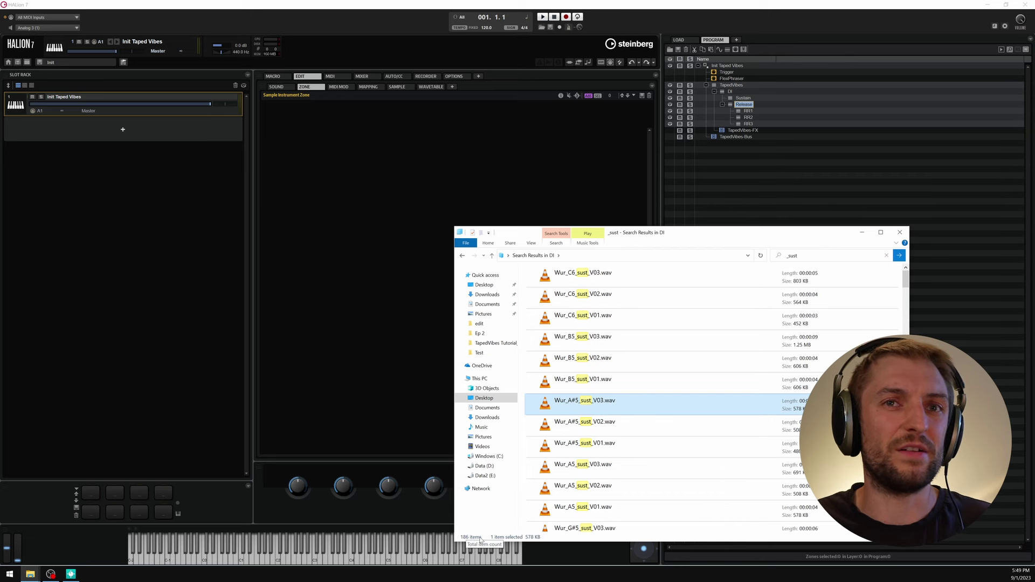
key(ctrl+a)
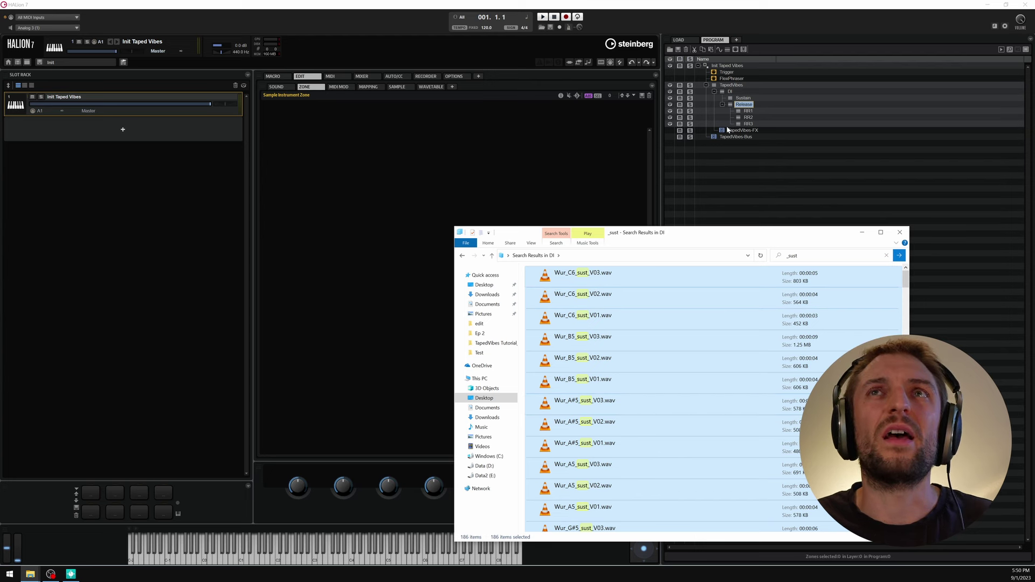
- Drop the selected sustain samples onto the Sustain layer in HALion and bring the Import Samples dialog to the front
drag(735, 102, 734, 101)
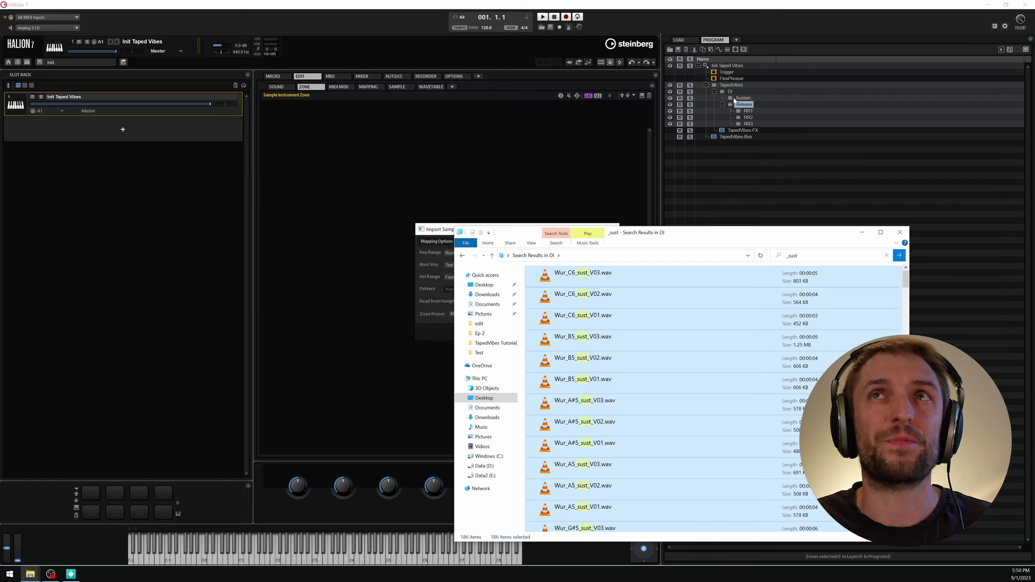
click(705, 179)
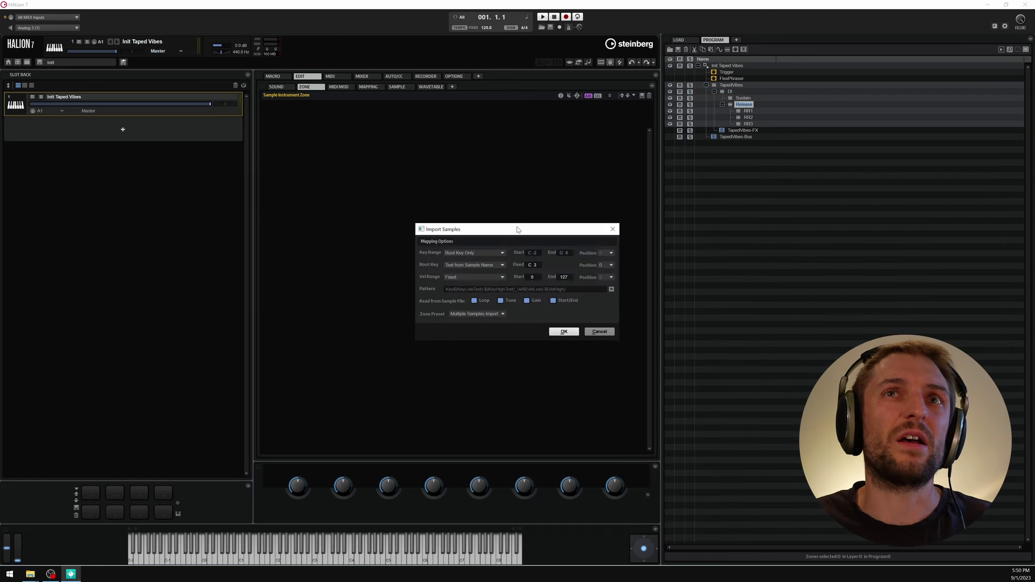
drag(517, 231, 536, 232)
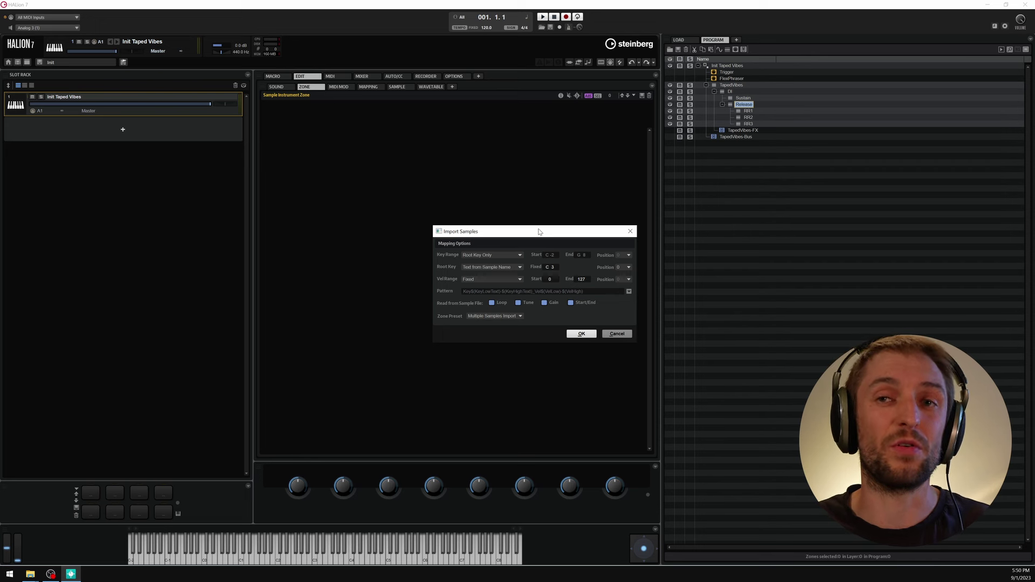
- Review the Root Key options, try From Sample Name Pattern as the velocity range and return it to Fixed
click(468, 268)
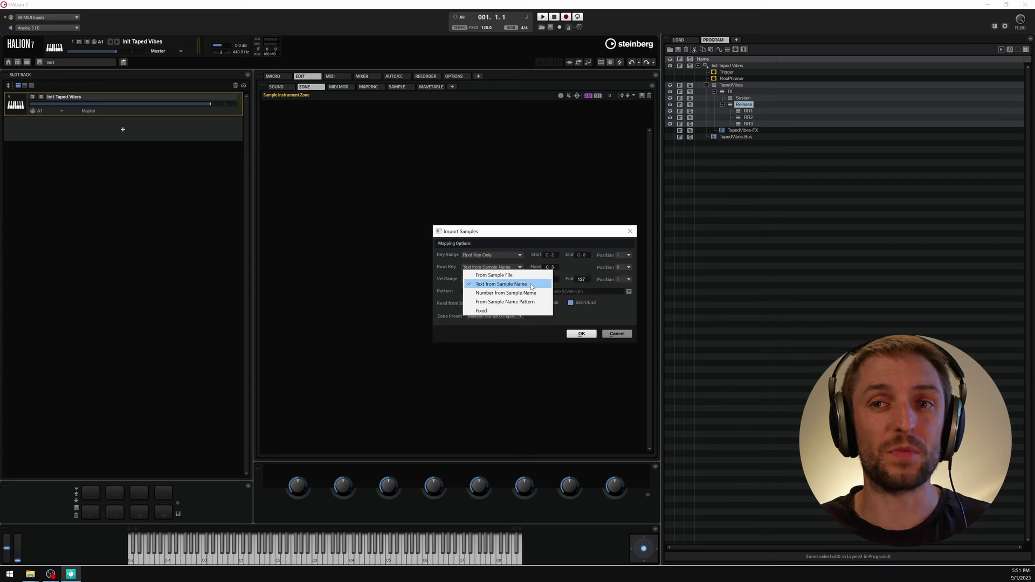
click(452, 270)
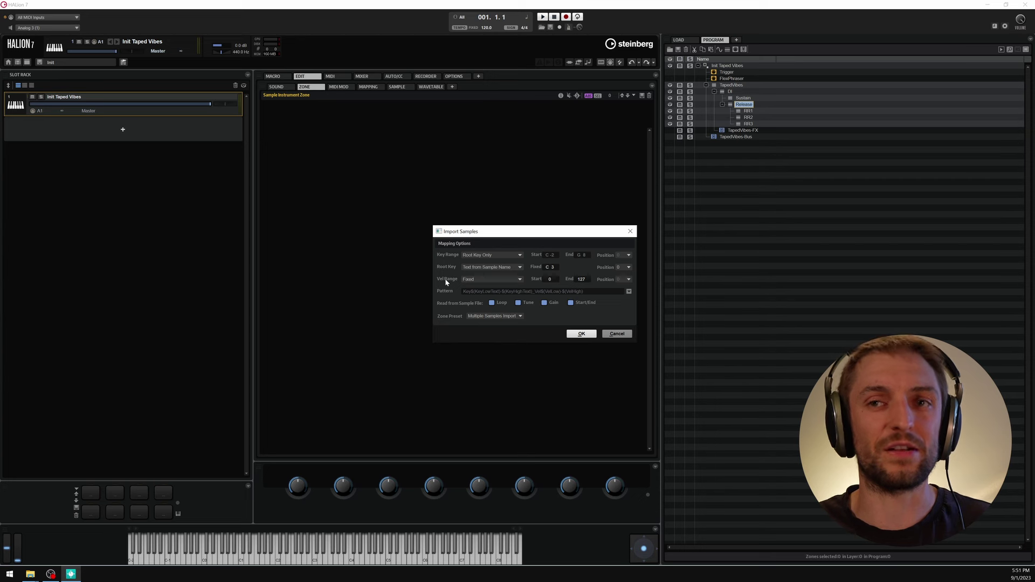
click(499, 279)
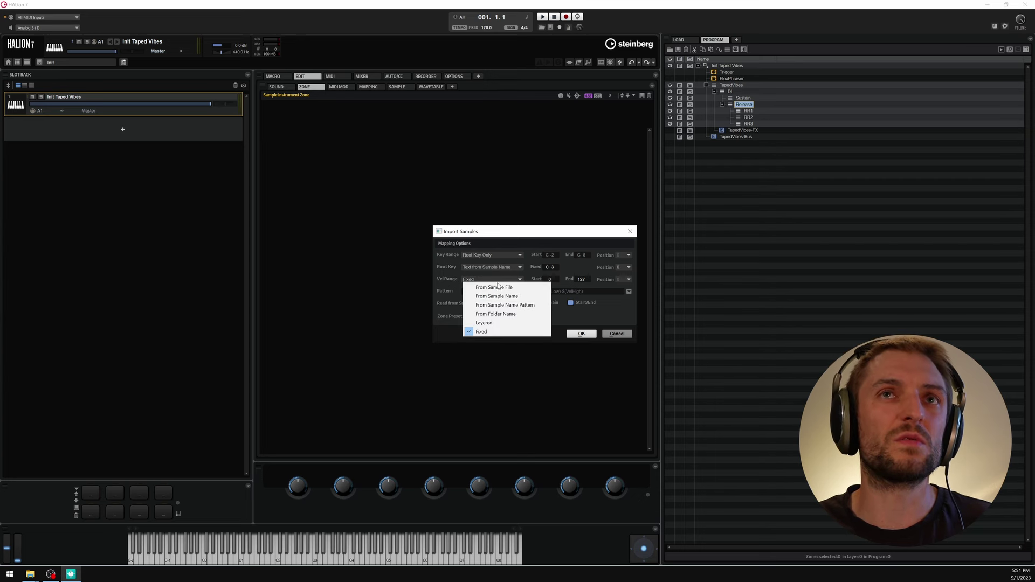
click(518, 305)
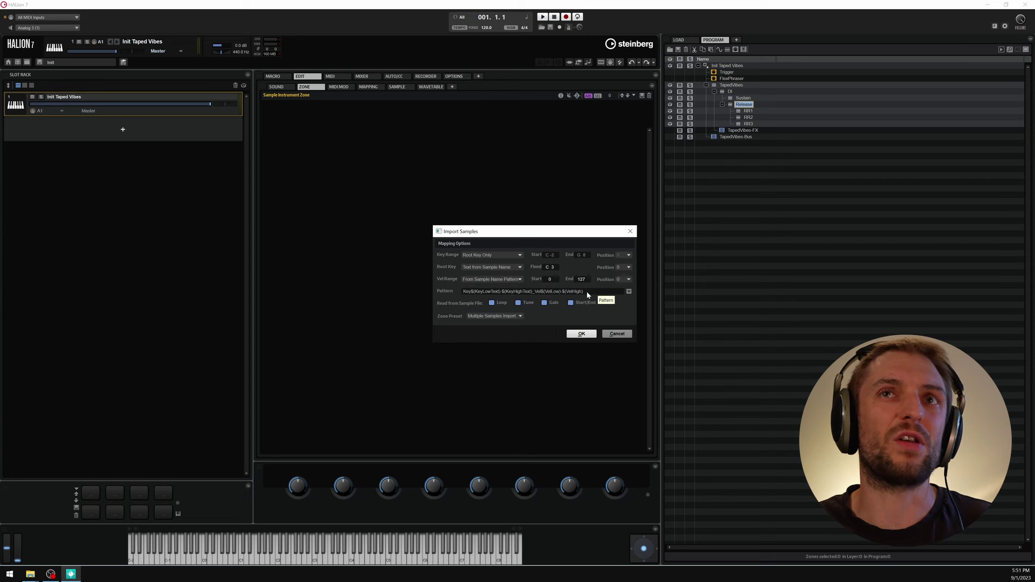
click(492, 279)
click(504, 284)
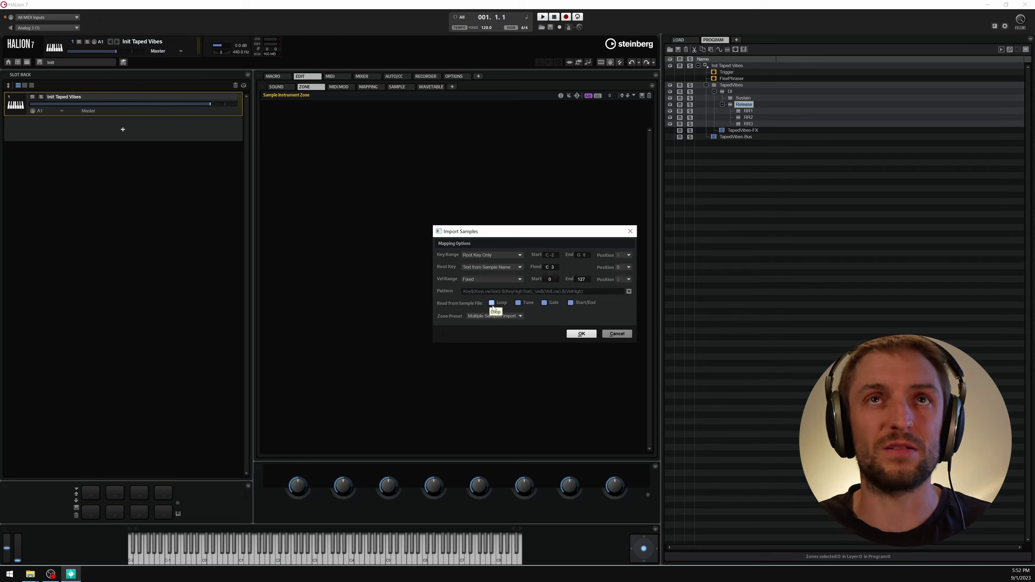
- Import the samples into the Sustain layer with root keys from the sample-name text and a fixed velocity range
click(581, 334)
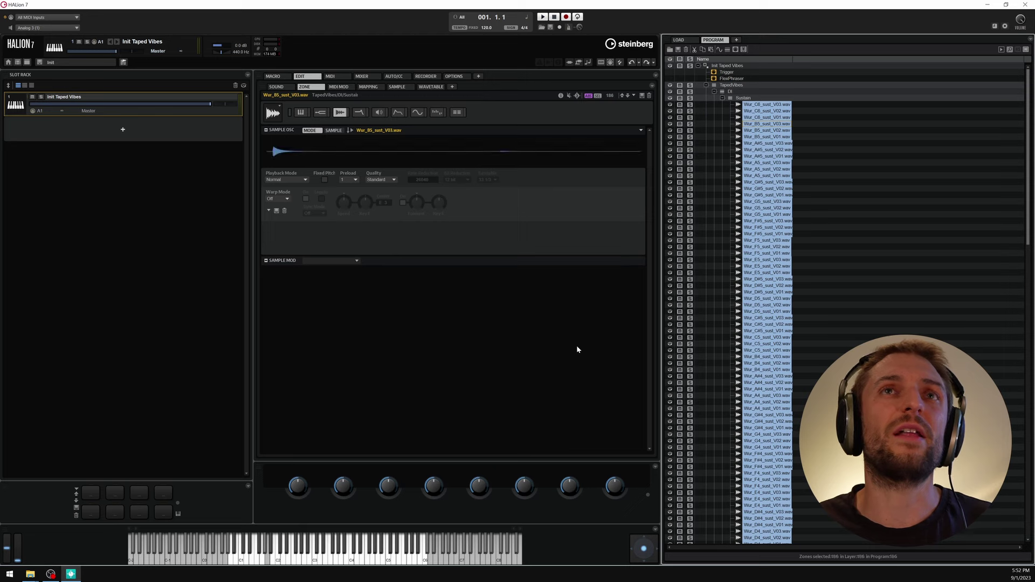
scroll(812, 350, down, 10)
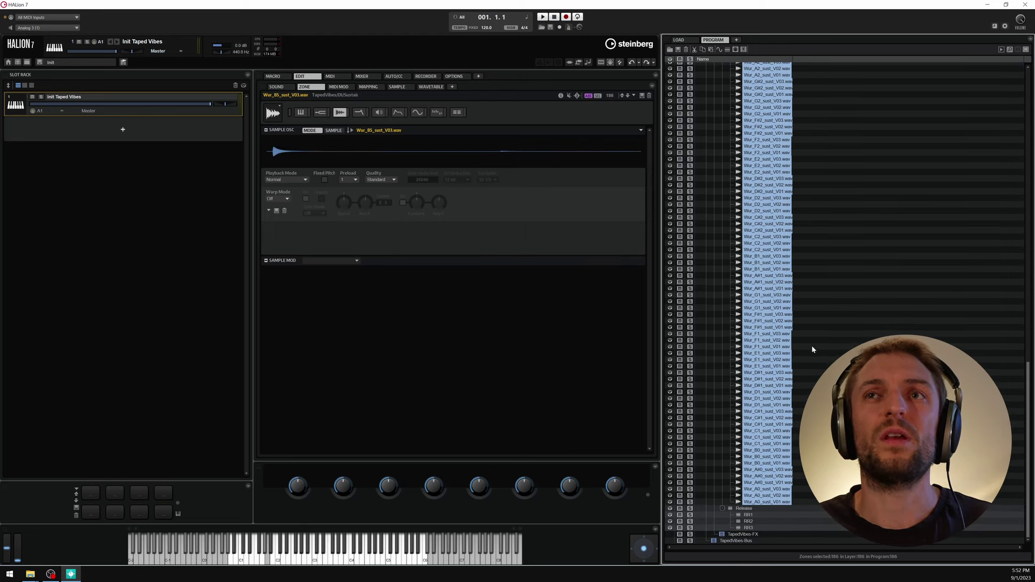
scroll(812, 349, up, 10)
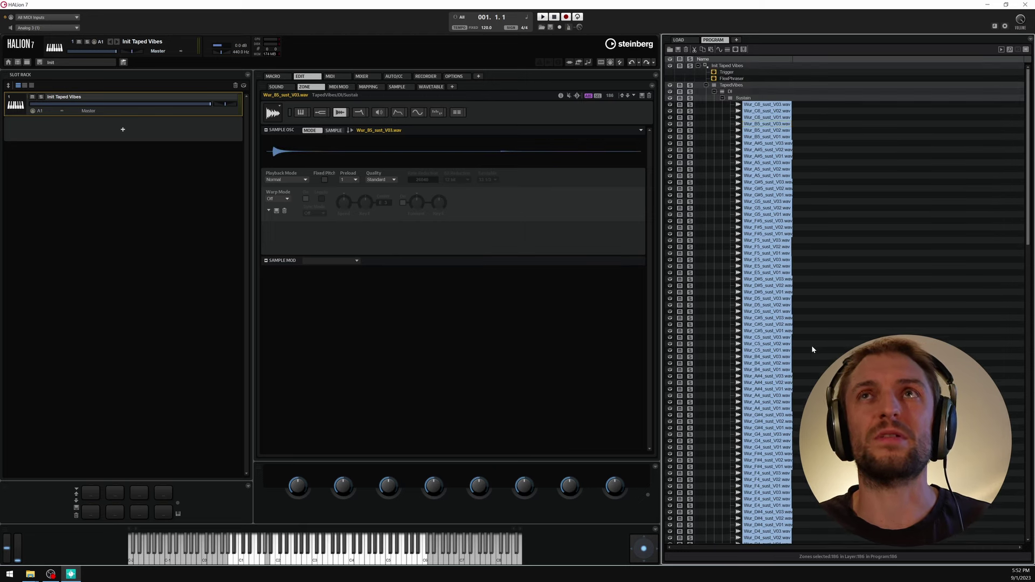
- Show the sustain zones in the Mapping editor and examine their key coverage around C1 to C2 at different zoom levels
right_click(811, 349)
click(487, 214)
click(369, 87)
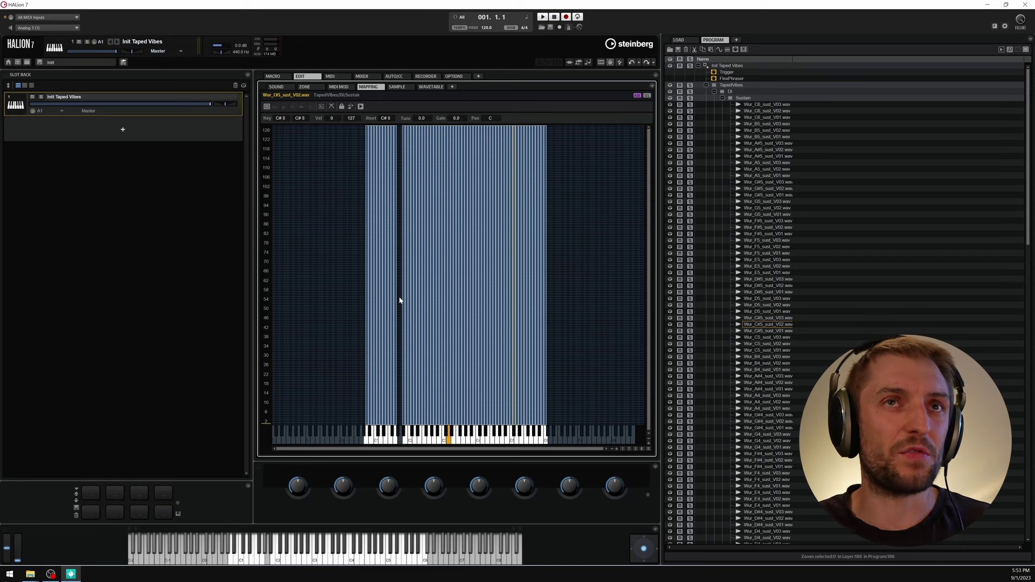
ctrl+scroll(399, 301, up, 2)
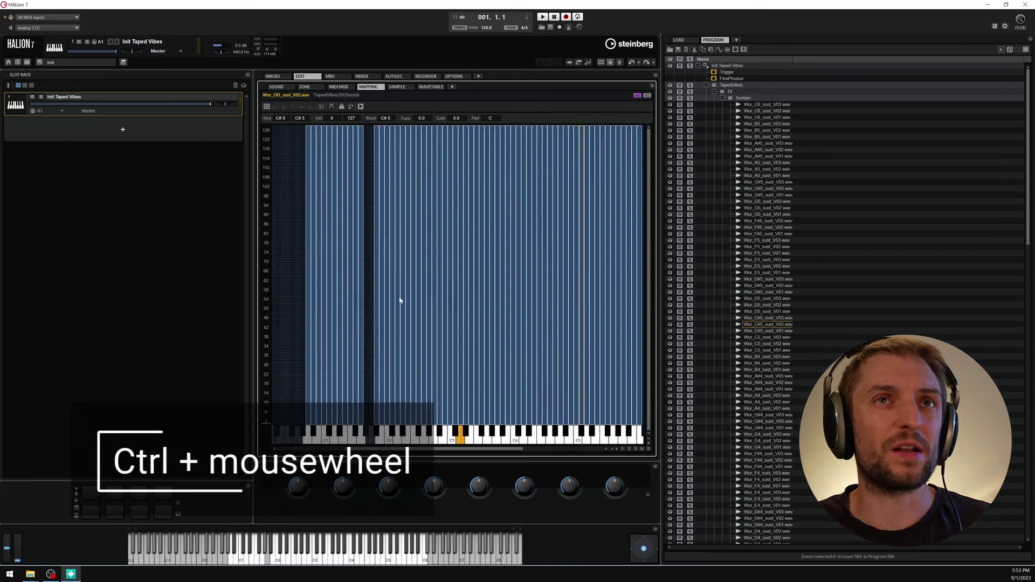
ctrl+scroll(400, 300, up, 1)
ctrl+scroll(400, 300, down, 3)
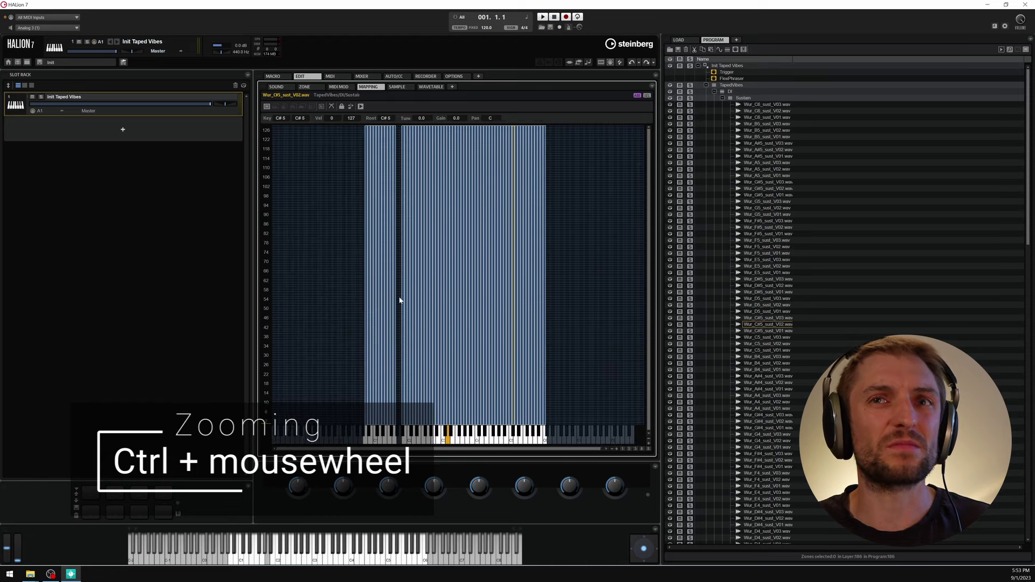
click(618, 450)
click(618, 449)
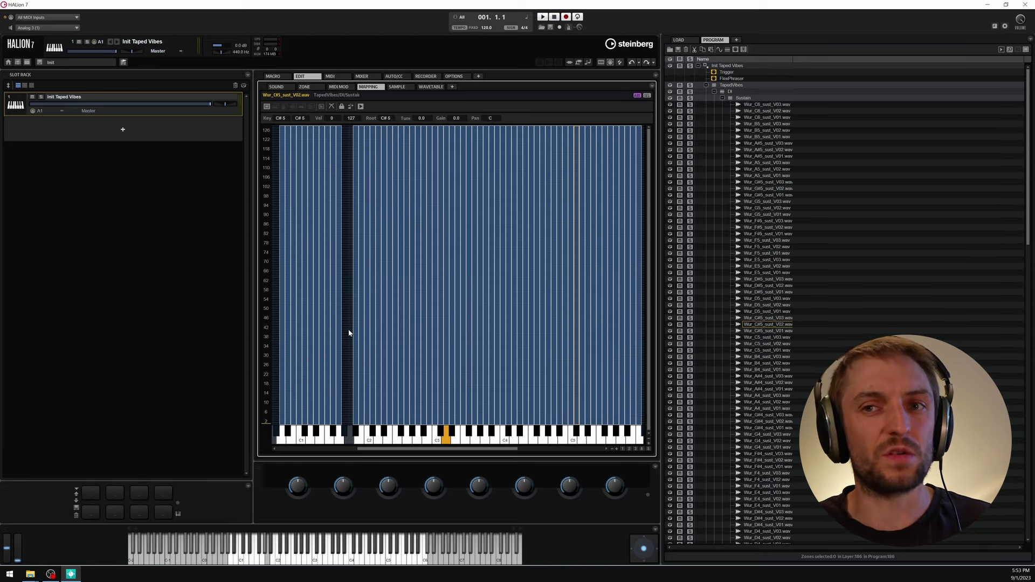
key(g)
key(h)
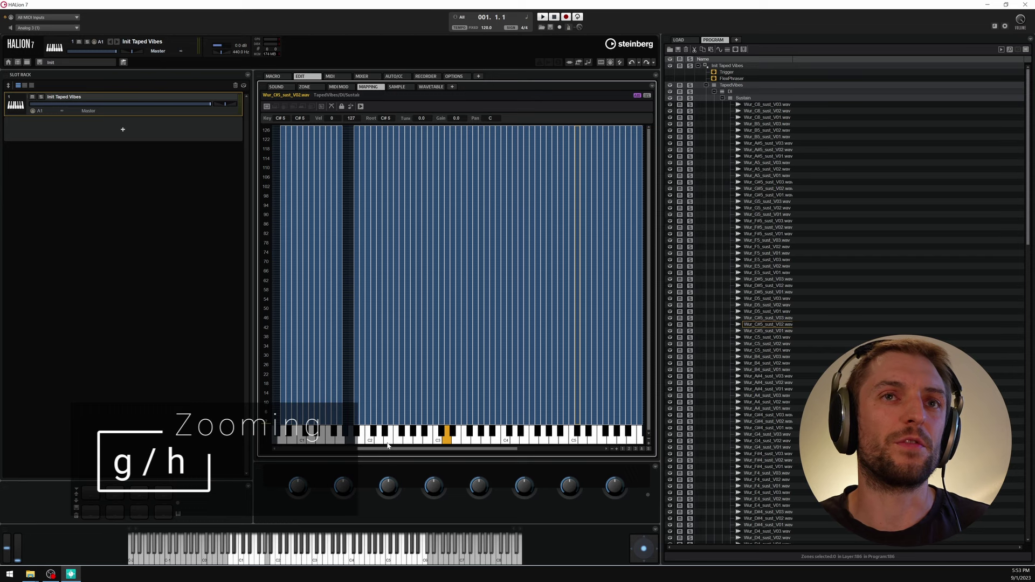
scroll(387, 444, left, 3)
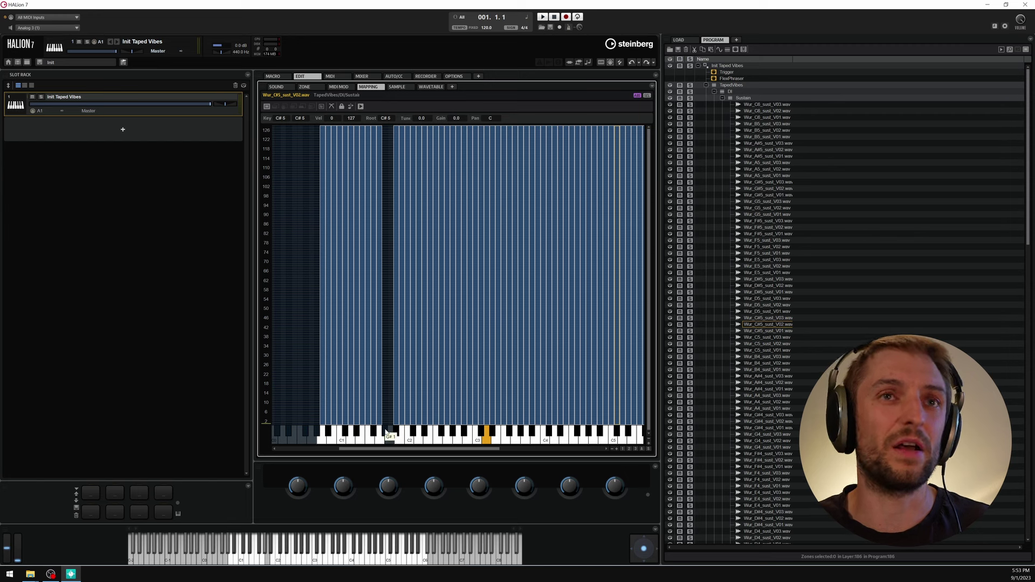
- Extend the G1 sustain zones up to G#1 and the A#1 sustain zones down to A1
click(381, 399)
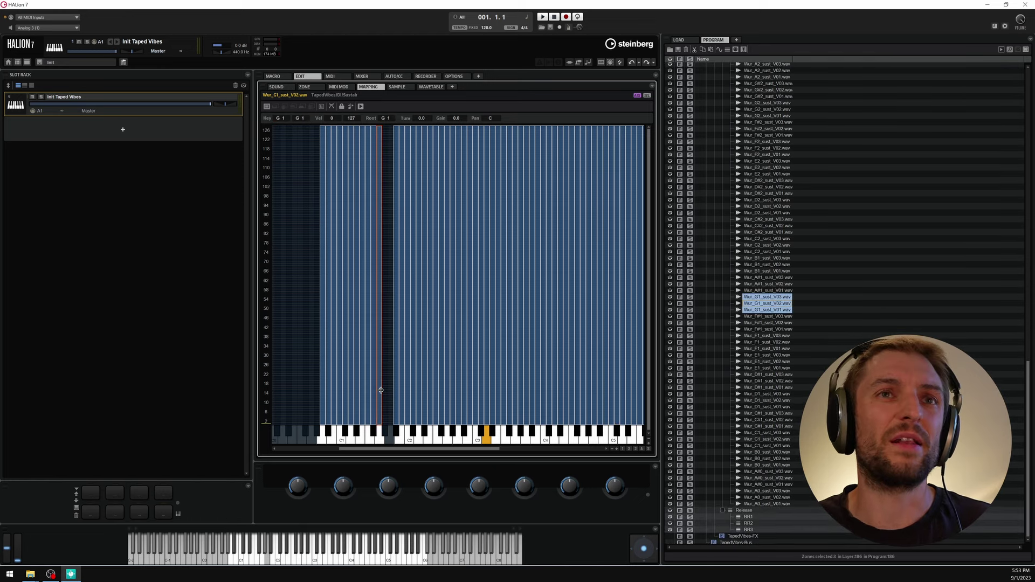
drag(382, 391, 384, 388)
click(396, 399)
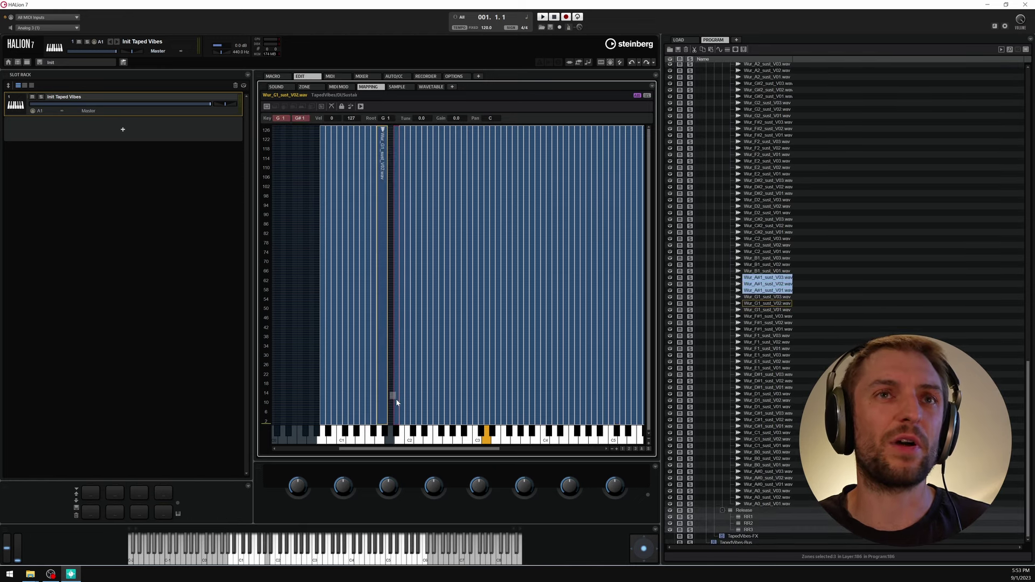
drag(394, 398, 388, 389)
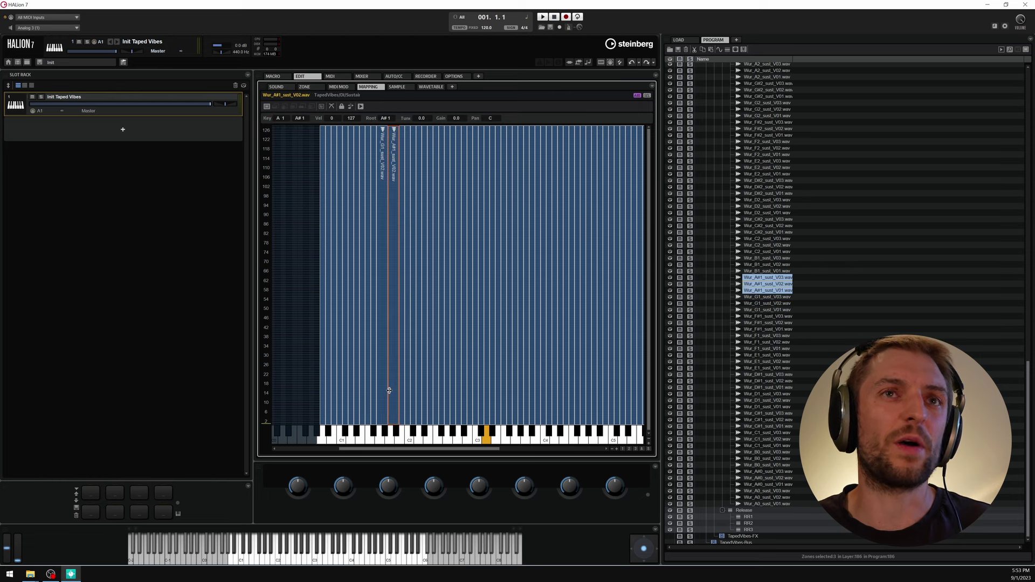
click(290, 340)
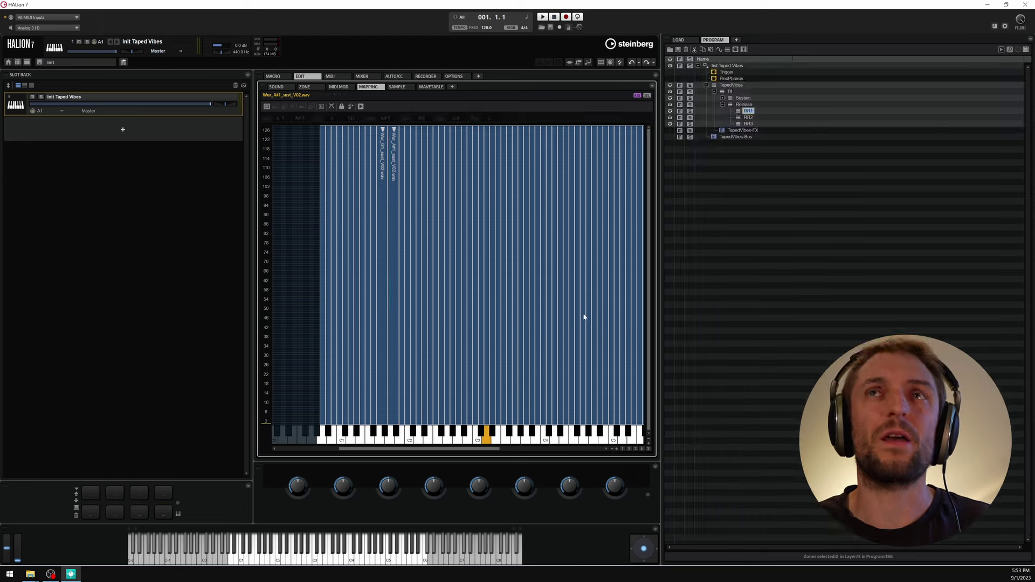
- Search the DI folder for "_RR1" and import all the matching release samples into the RR1 layer
click(31, 574)
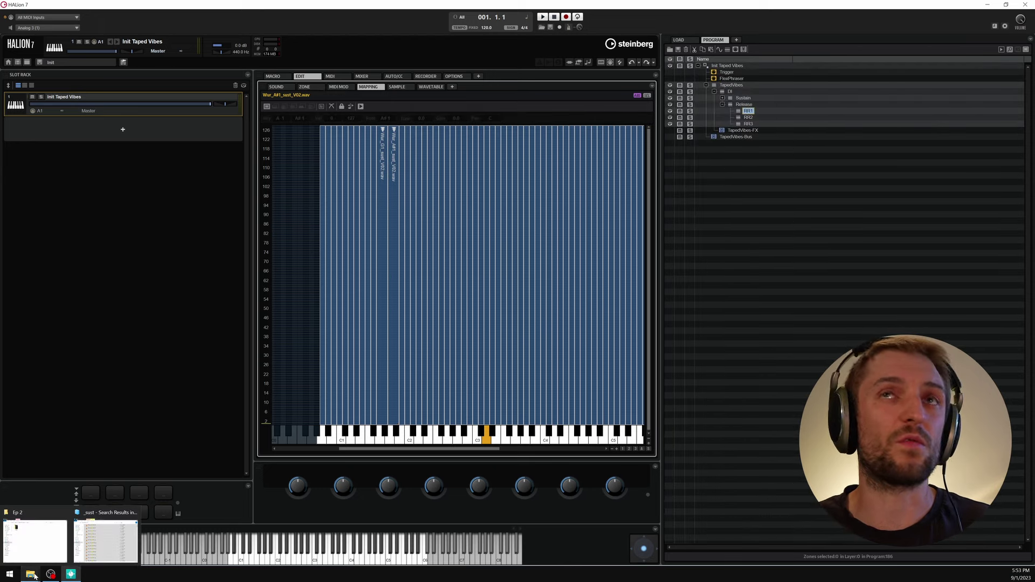
click(106, 562)
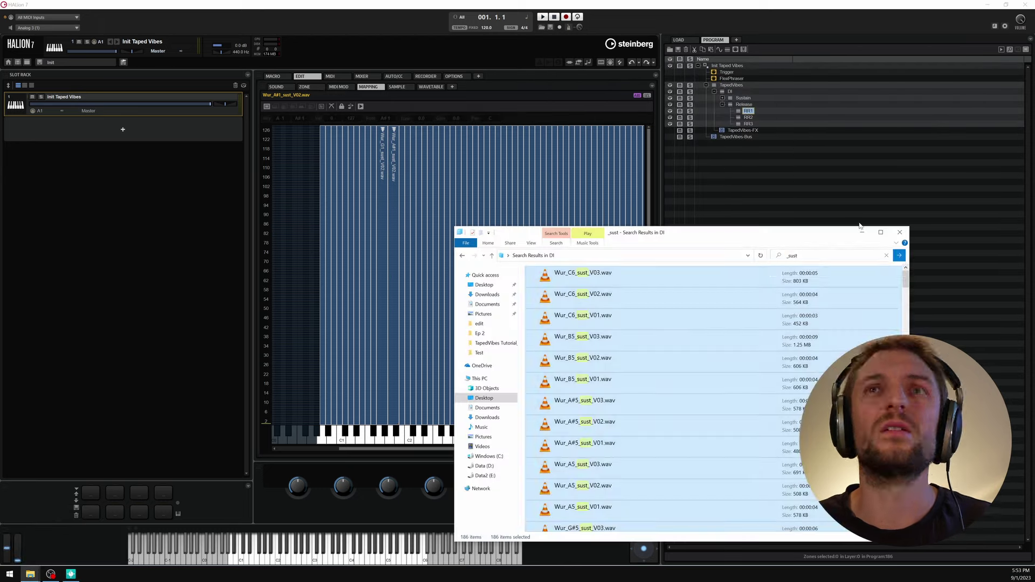
click(833, 256)
text(_RR1)
key(Return)
key(ctrl+a)
drag(583, 272, 577, 366)
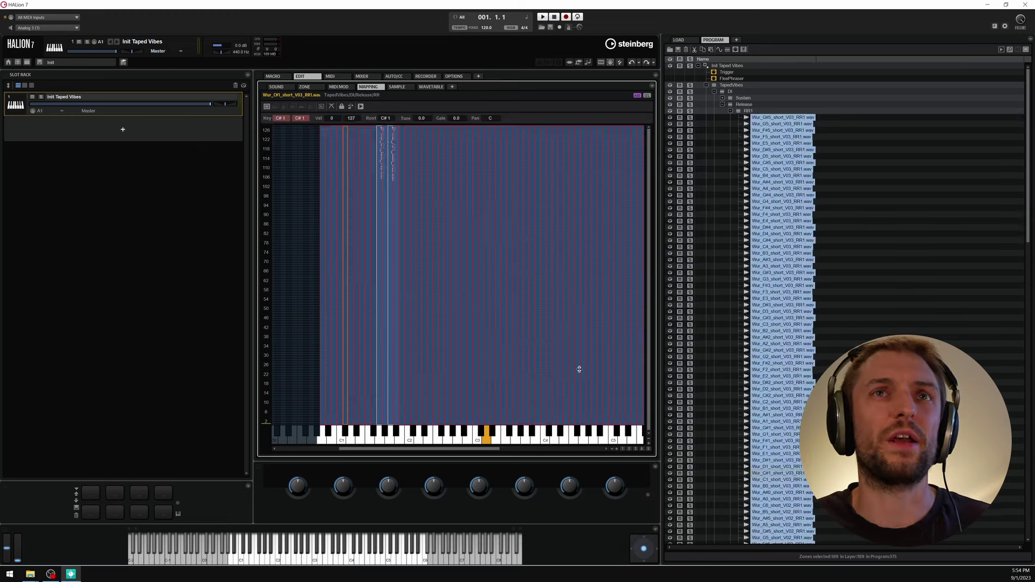
- Collapse the RR1 layer and try out the zone visibility of the Release and RR1 layers
click(731, 111)
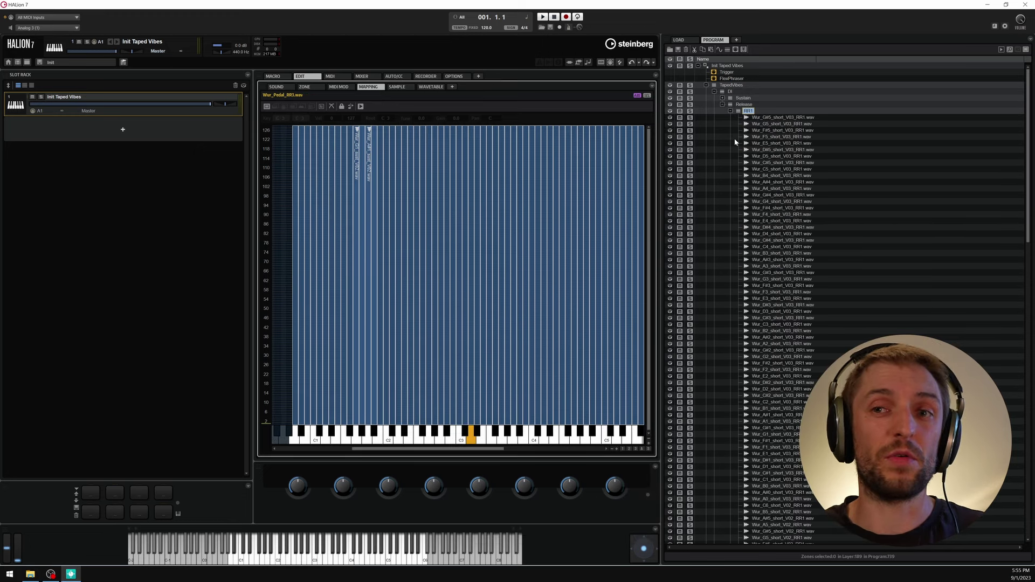
key(Left)
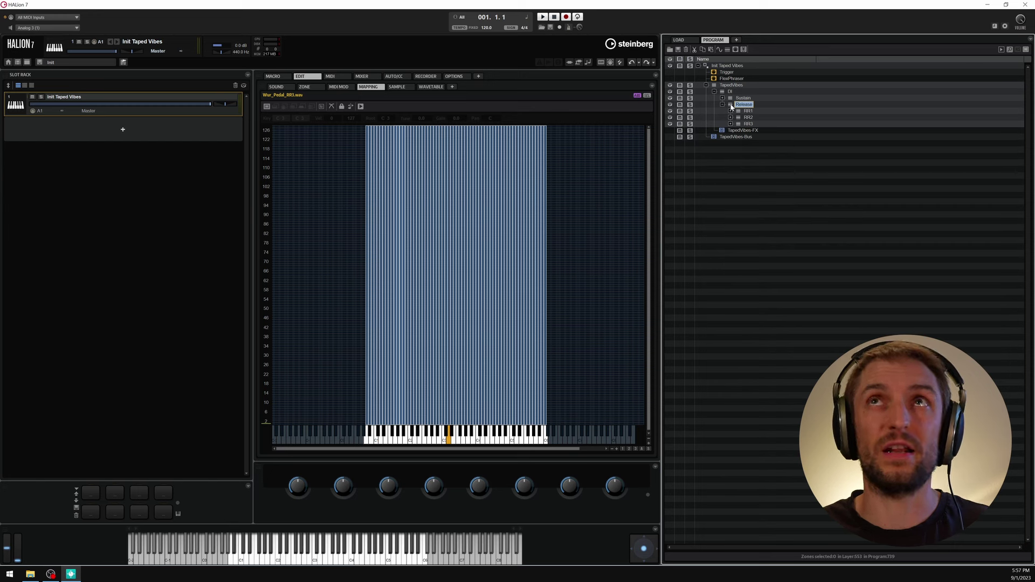
key(v)
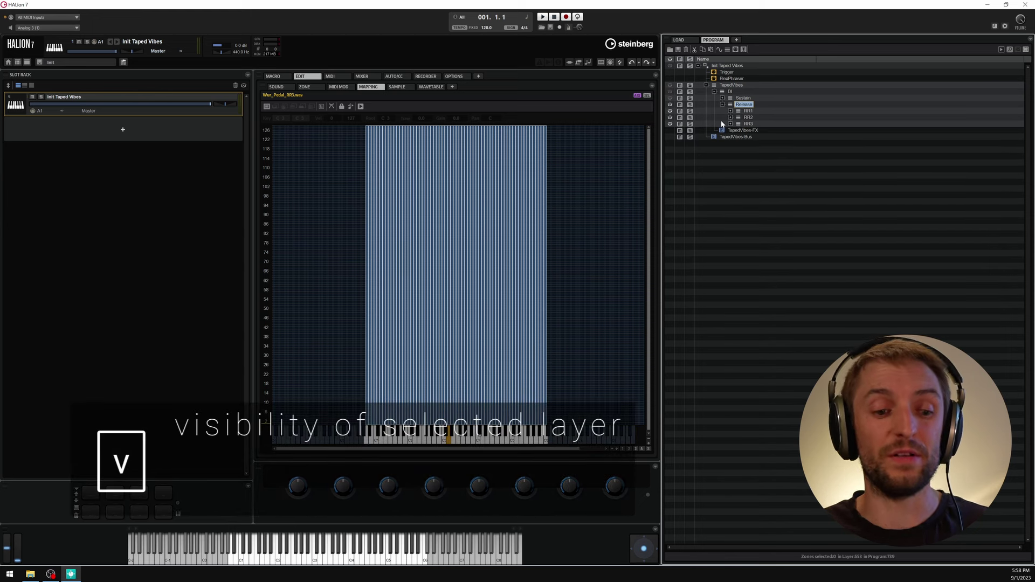
click(670, 111)
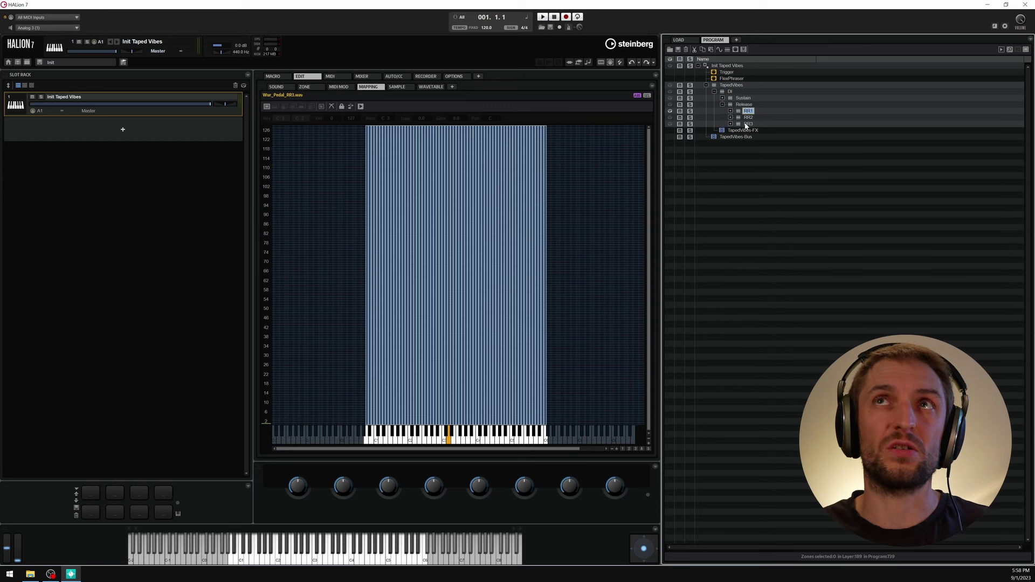
key(Up)
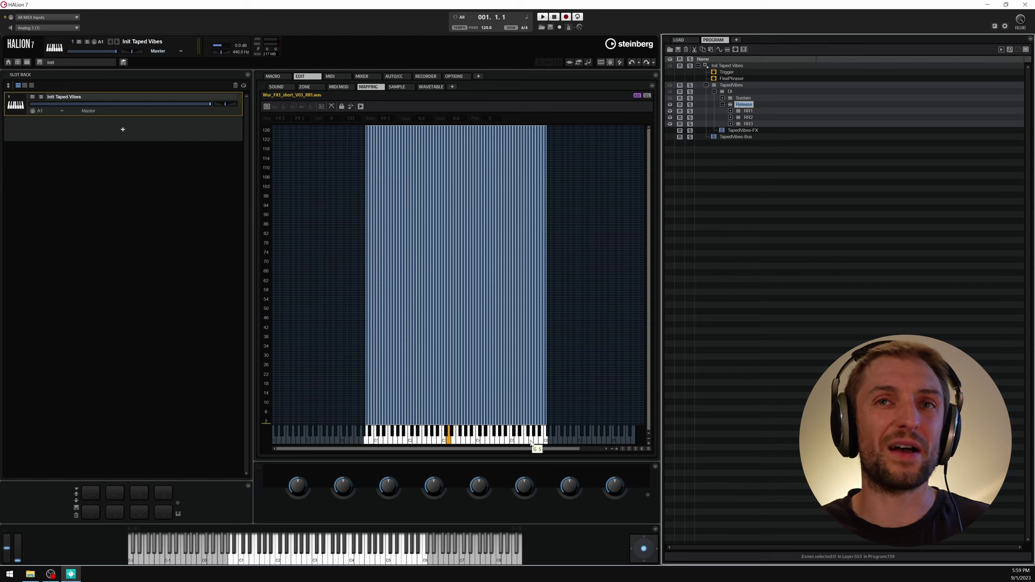
- Delete all Release layer zones mapped above G5
drag(575, 408, 535, 312)
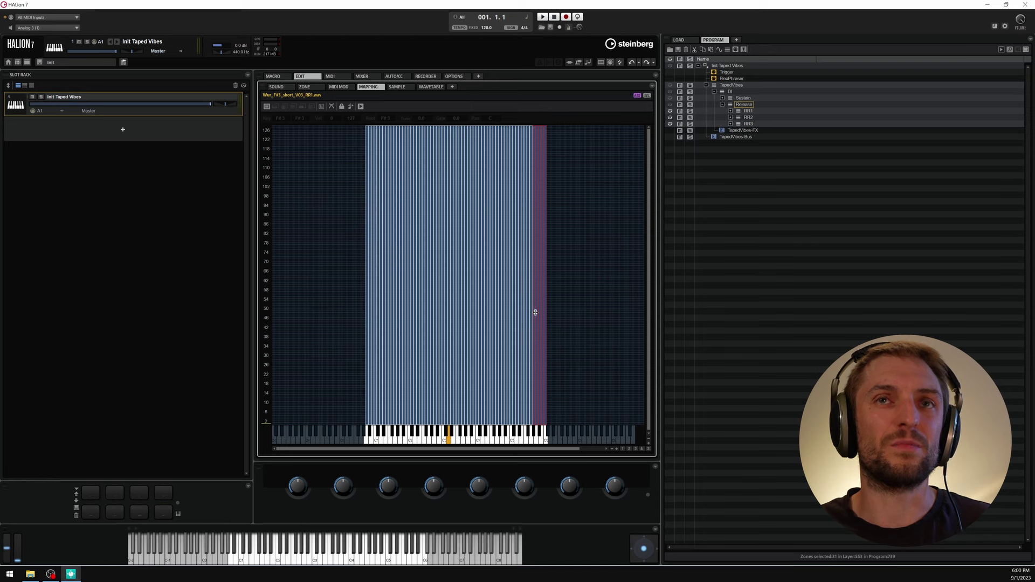
key(h)
drag(441, 449, 529, 453)
key(Delete)
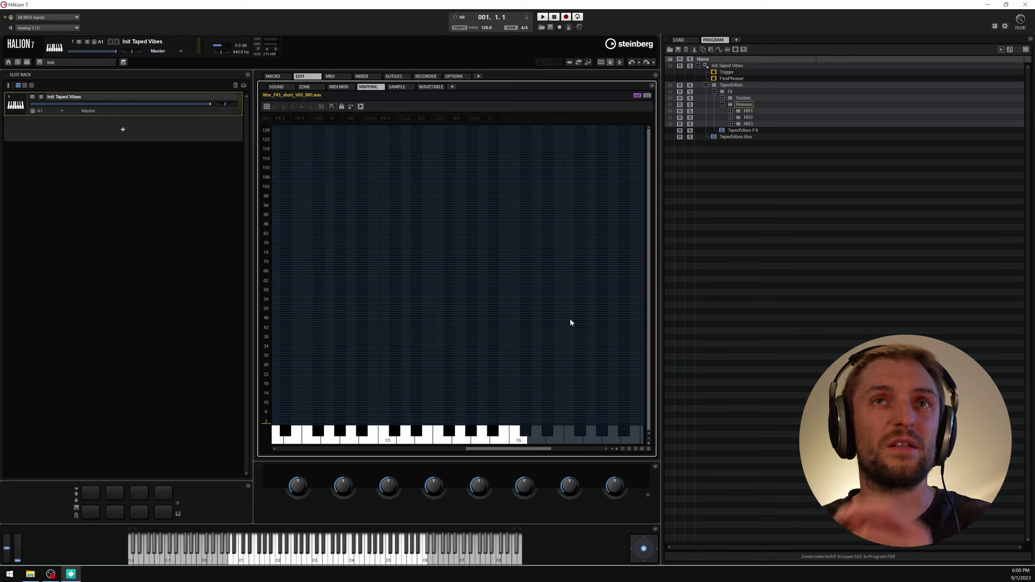
key(ctrl+z)
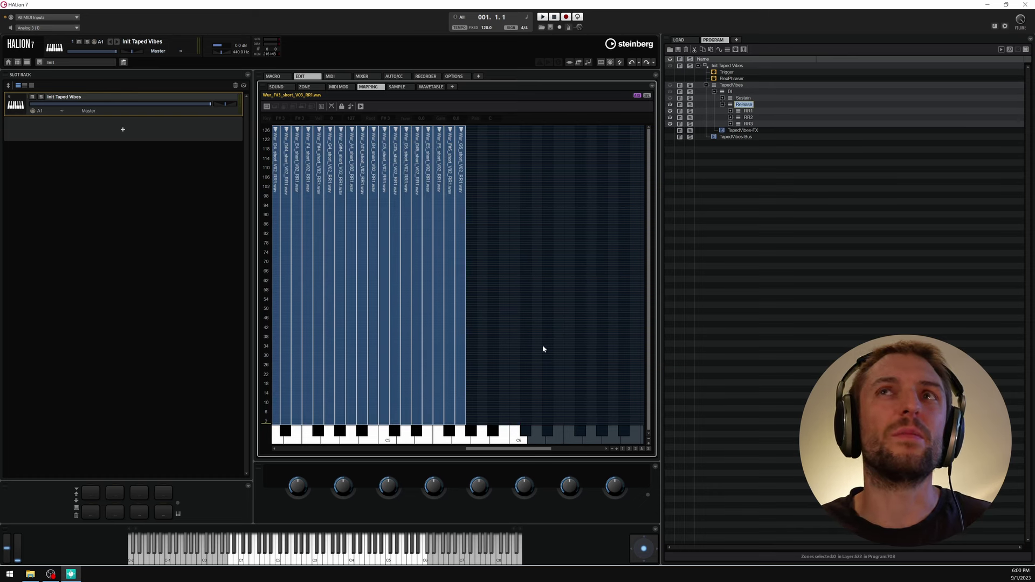
- Compare the upper key ranges of the Sustain and Release layers in the mapping
key(Up)
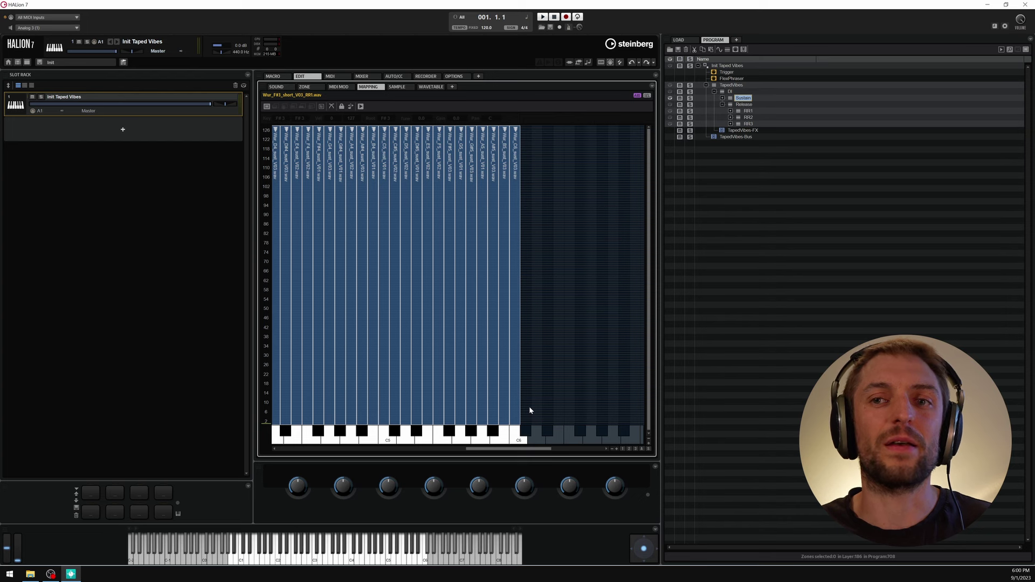
key(Down)
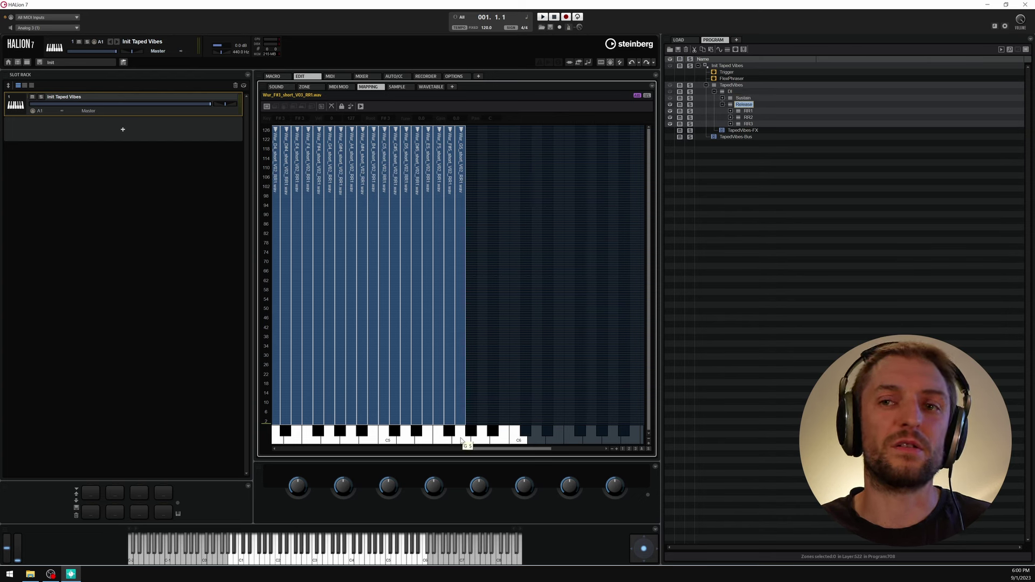
scroll(561, 355, down, 3)
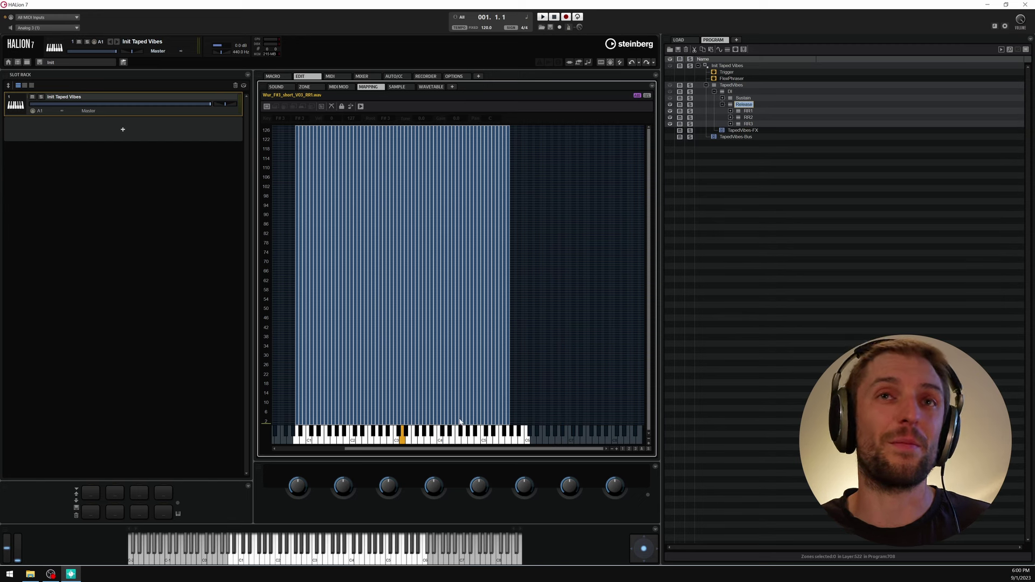
click(746, 259)
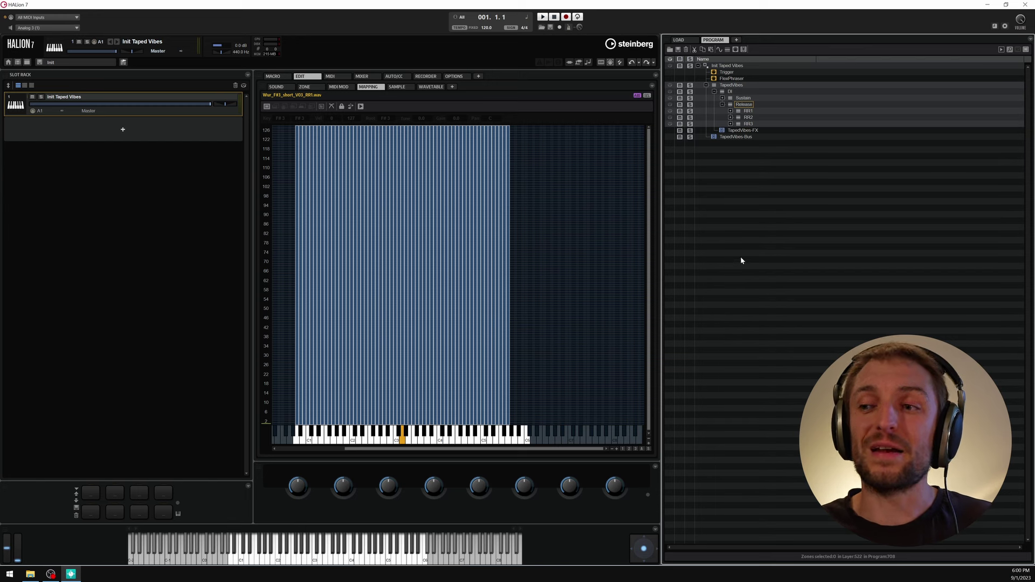
- Show the program tree's filter and filter the tree by "V01"
click(1011, 49)
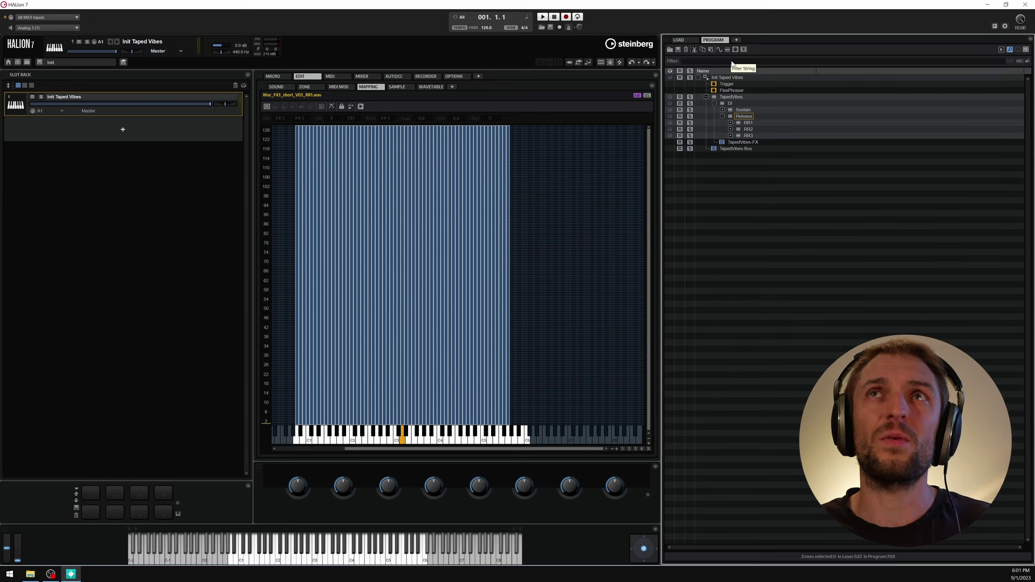
click(732, 60)
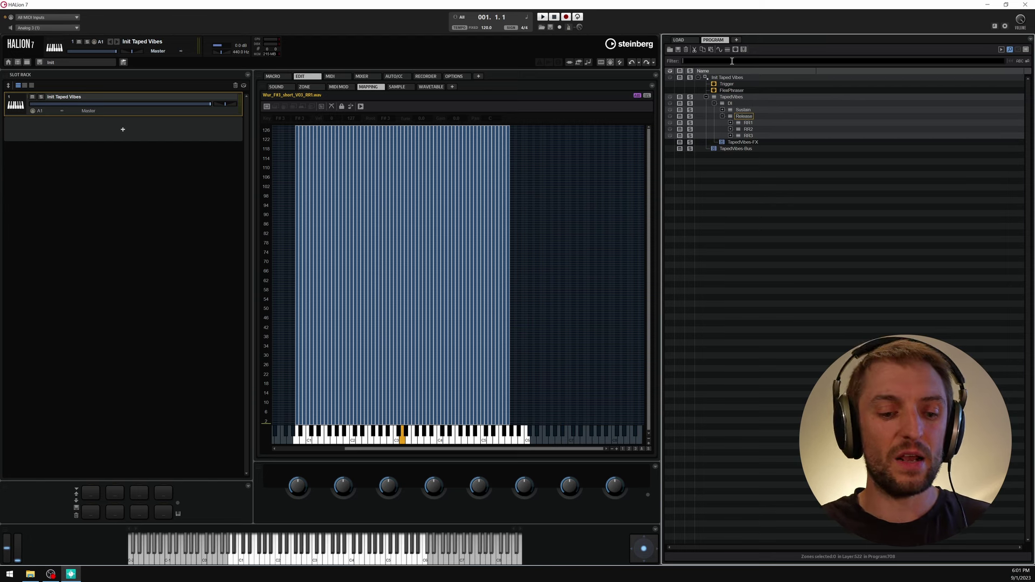
text(V01)
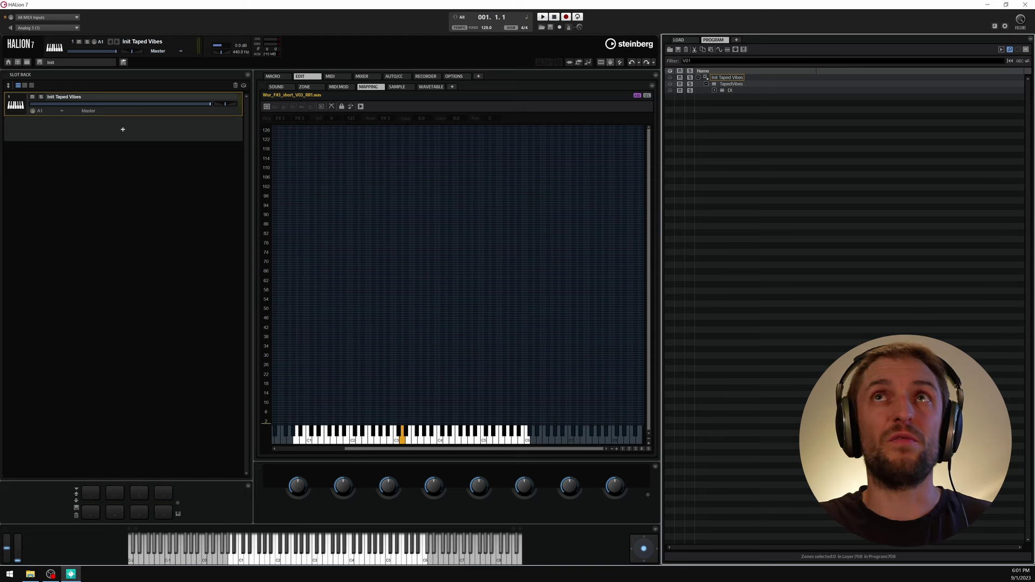
key(Return)
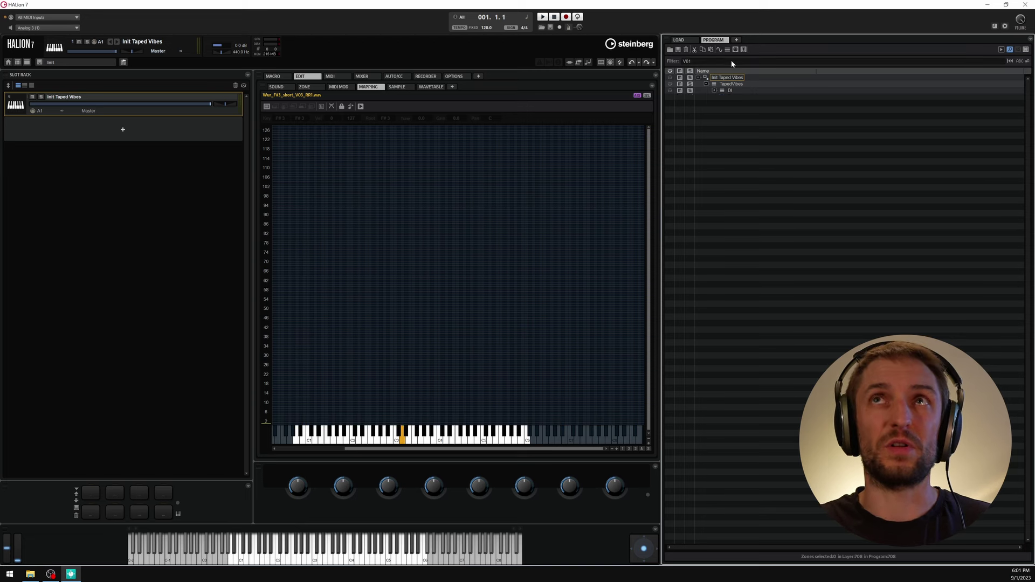
- Expand the DI and Sustain layers to examine the filtered sustain zones, and collapse Sustain again
key(Down)
key(Right)
key(Down)
key(Right)
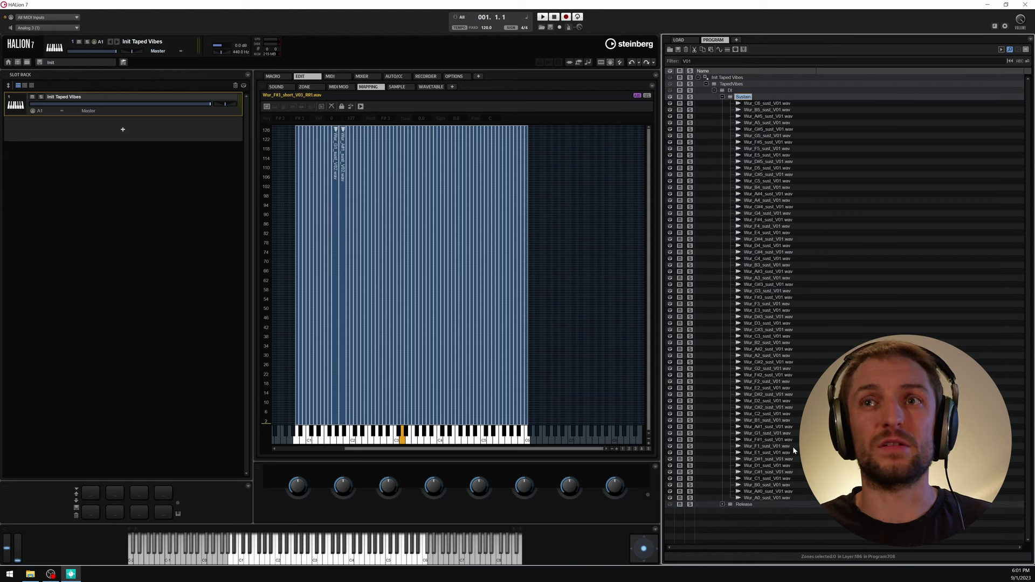
key(Left)
- Expand the Release layer and examine the filtered zones in RR1, RR2 and RR3, collapsing each one again
key(Down)
key(Right)
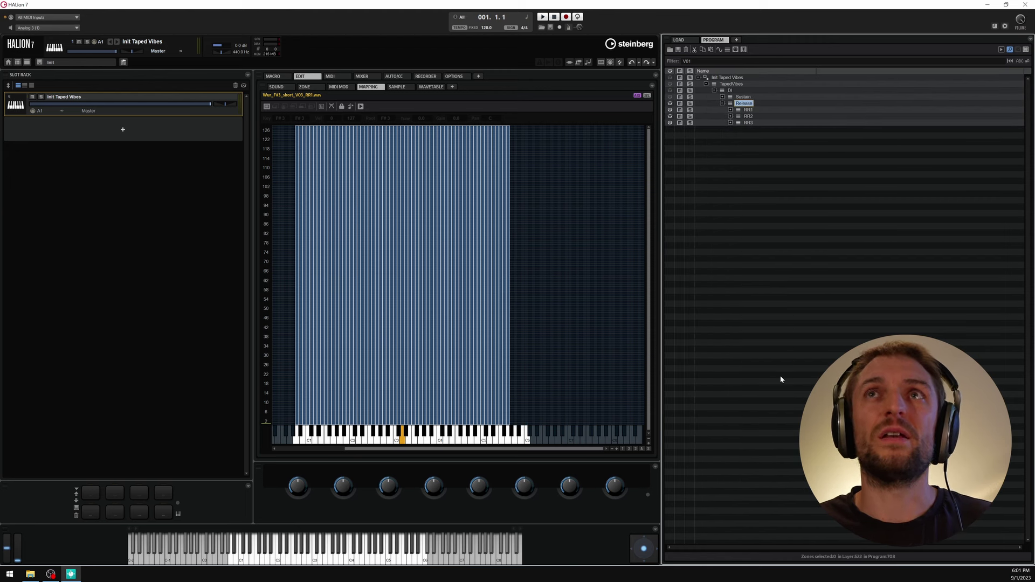
key(Down)
key(Right)
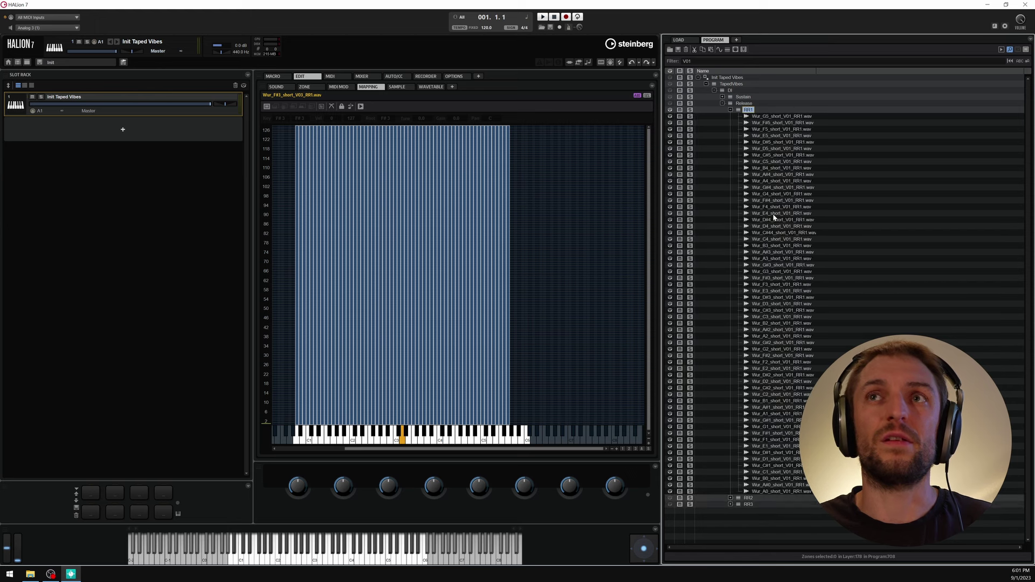
key(Left)
key(Down)
key(Right)
key(Left)
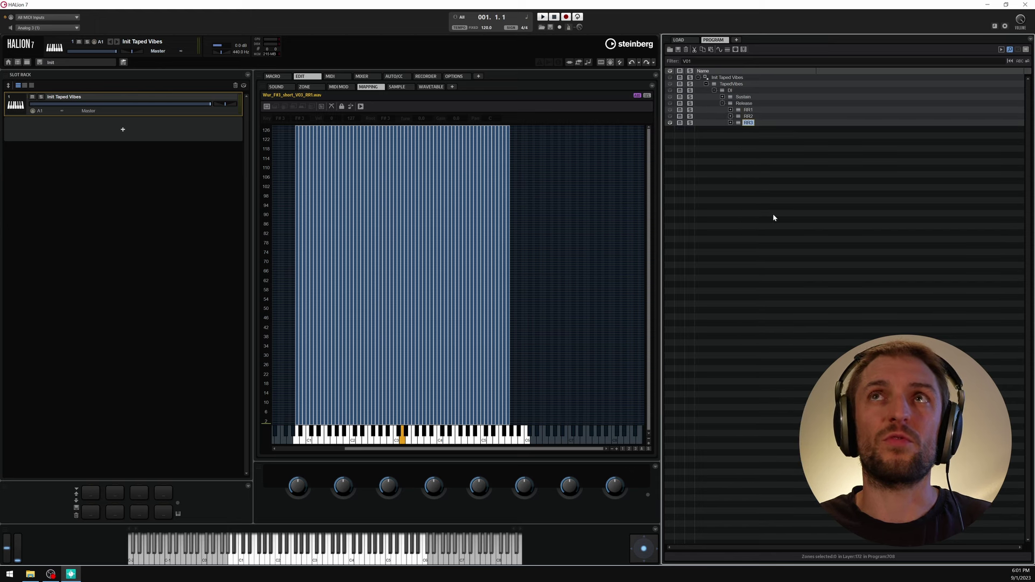
key(Down)
key(Right)
key(Left)
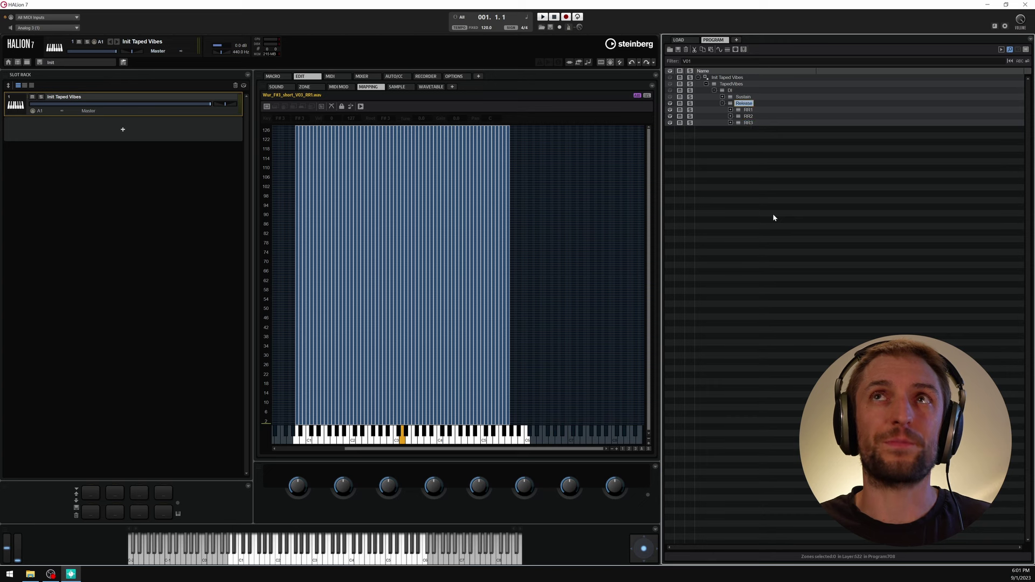
- Collapse the Release layer and select the TapedVibes layer
key(Left)
key(Left)
key(Up)
key(Up)
key(Up)
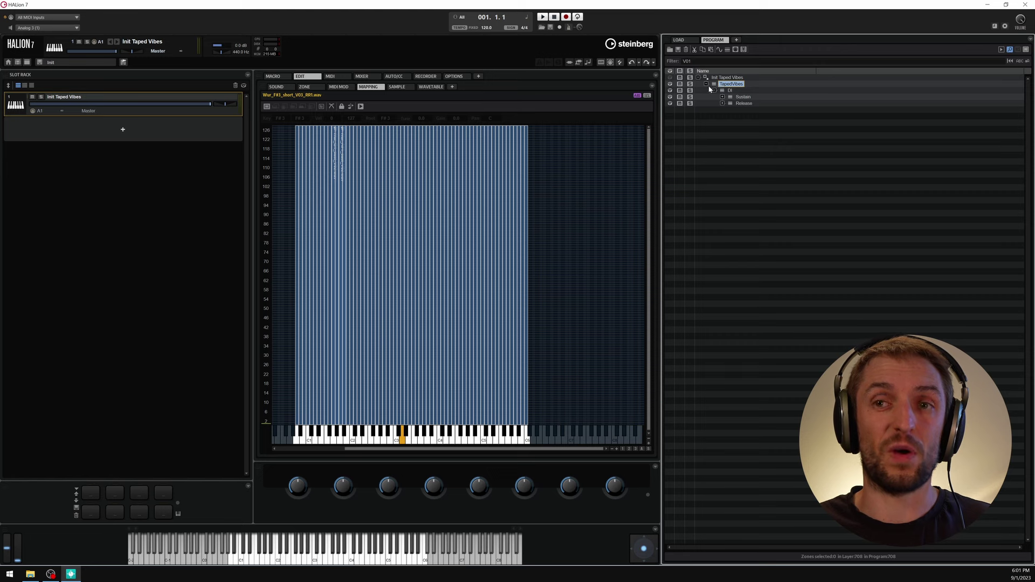
- Select all V01 zones in the tree and set their high velocity to 50
key(ctrl+a)
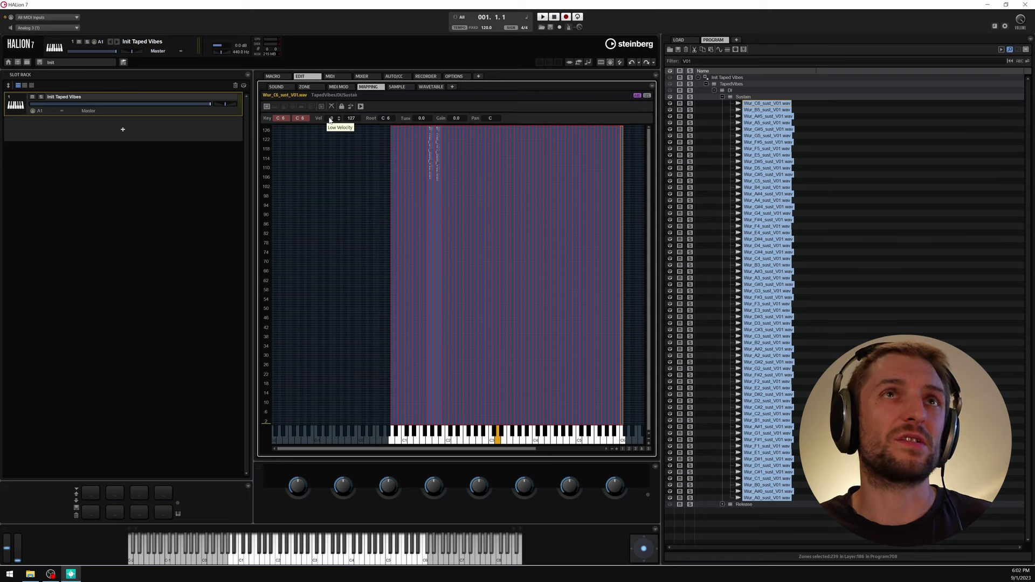
double_click(357, 119)
text(50)
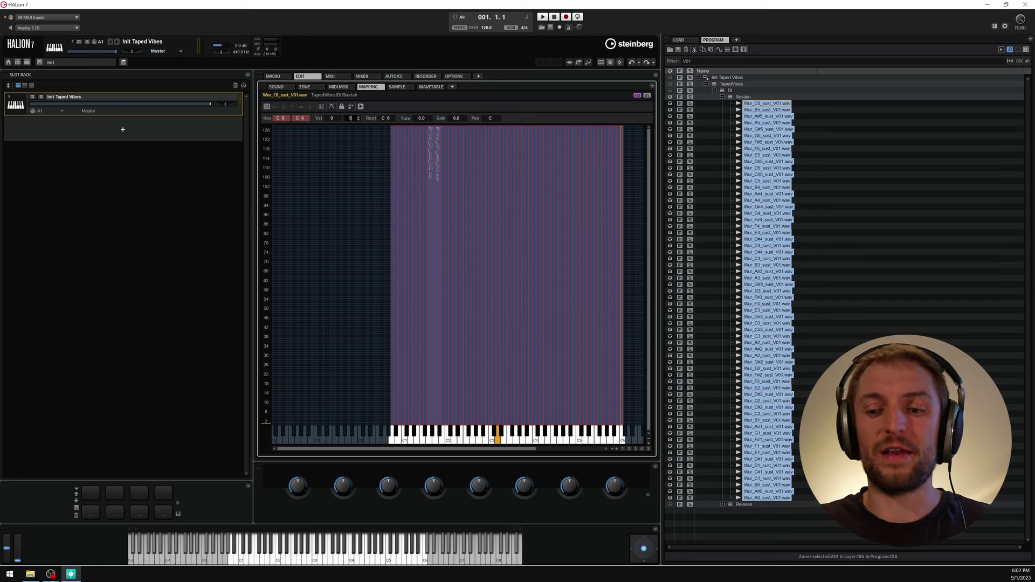
key(Return)
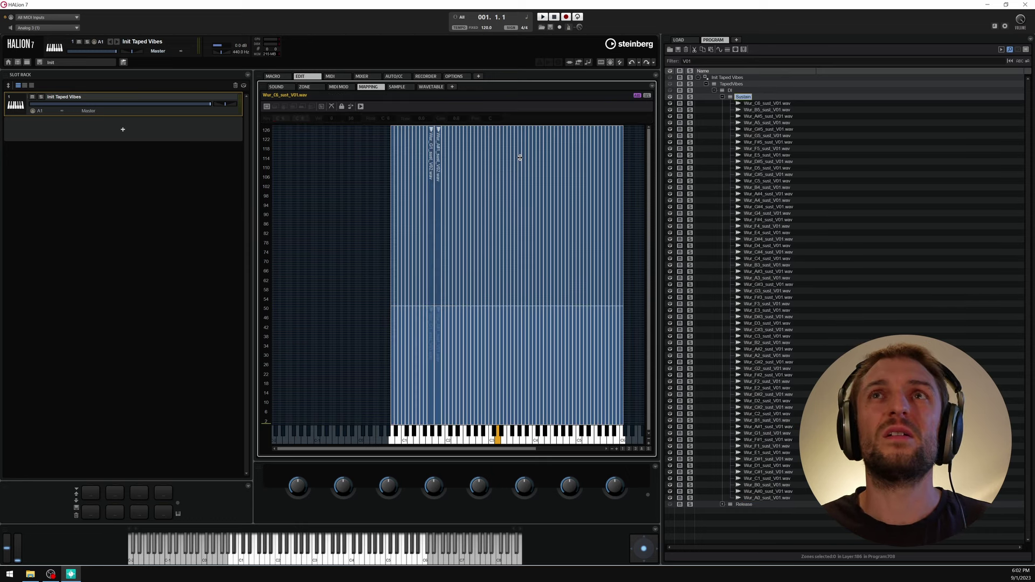
- Go through the filtered V01 sustain zones one by one to examine their velocity range in the mapping, returning to the Sustain layer
key(Left)
key(Right)
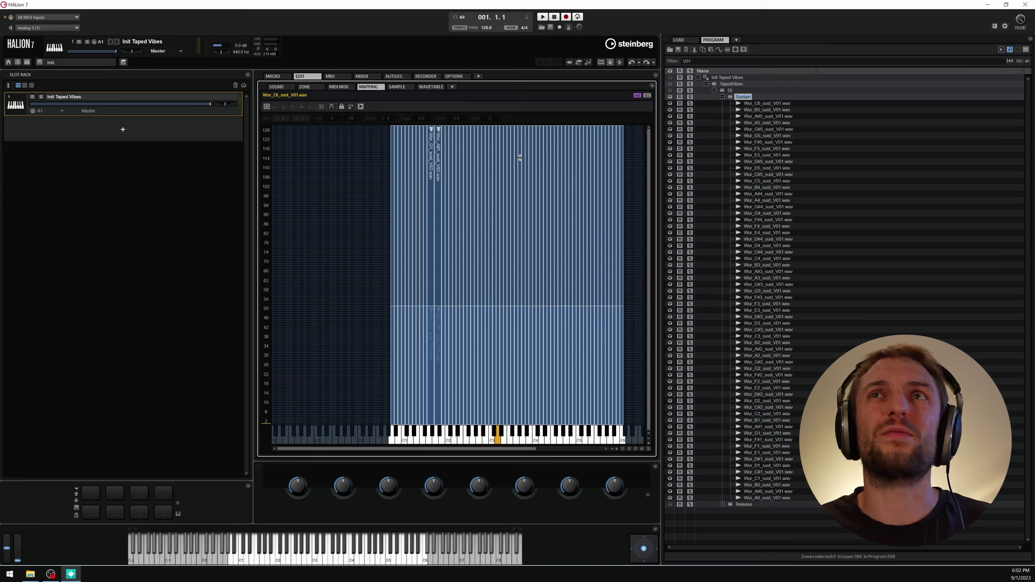
key(Down)
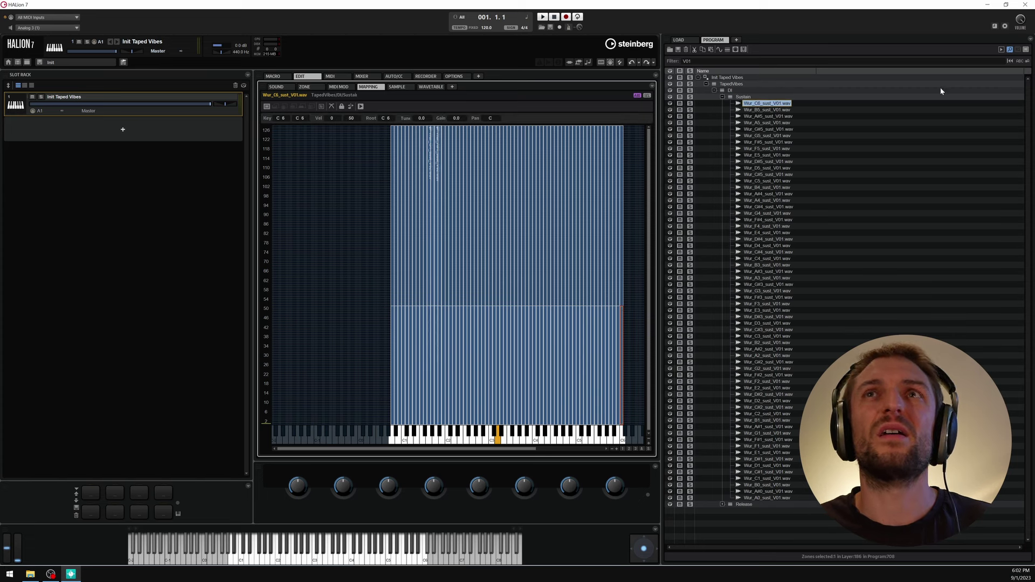
key(Down)
key(Down)
key(Down)
key(Down)
key(Down)
key(Down)
key(Down)
key(Down)
key(Down)
key(Down)
key(Down)
key(Down)
key(Down)
key(Down)
key(Down)
key(Down)
key(Down)
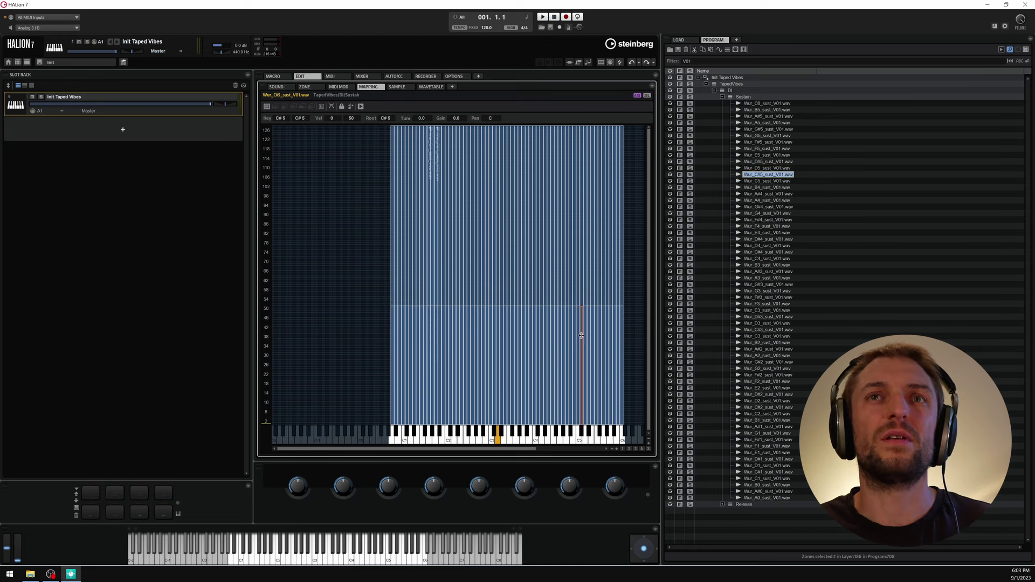
key(Down)
key(Down)
key(Down)
key(Down)
key(Down)
key(Down)
key(Down)
key(Down)
key(Down)
key(Down)
key(Down)
key(Down)
key(Down)
key(Down)
key(Down)
key(Down)
key(Down)
key(Down)
key(Down)
key(Down)
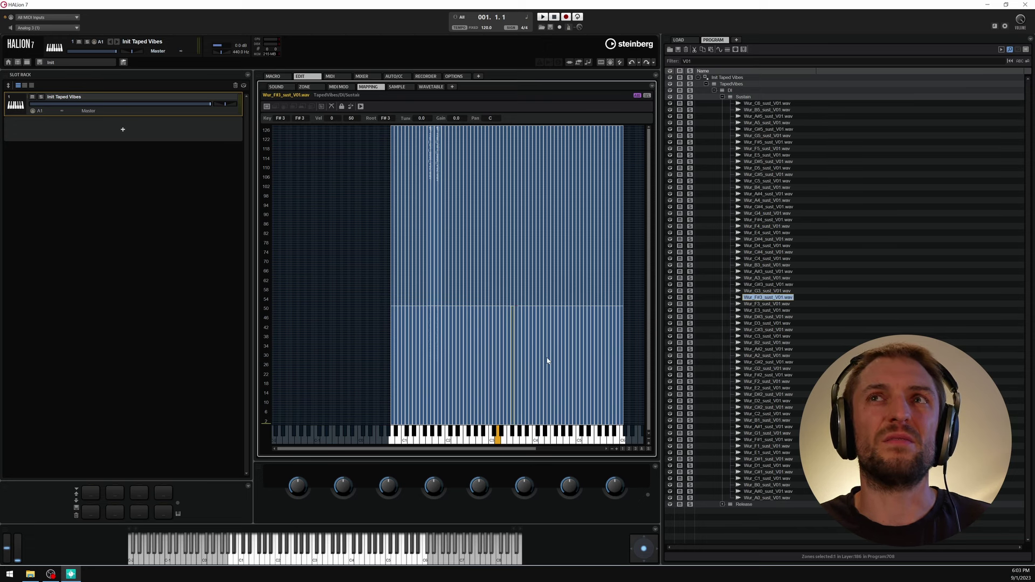
key(Left)
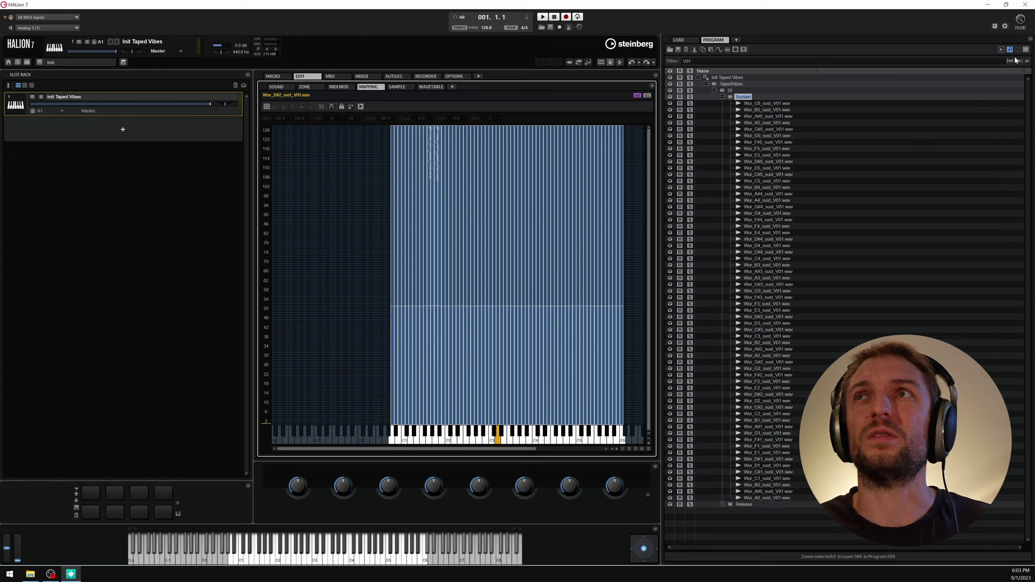
- Filter the program tree by "V02" and set the velocity range of all V02 zones to 51–100
click(1009, 61)
click(984, 61)
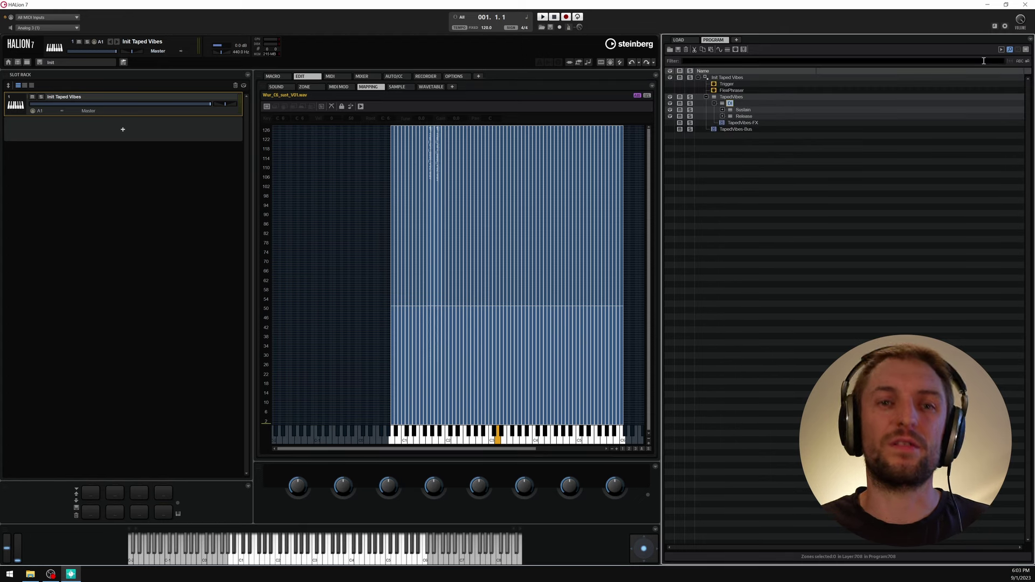
text(V02)
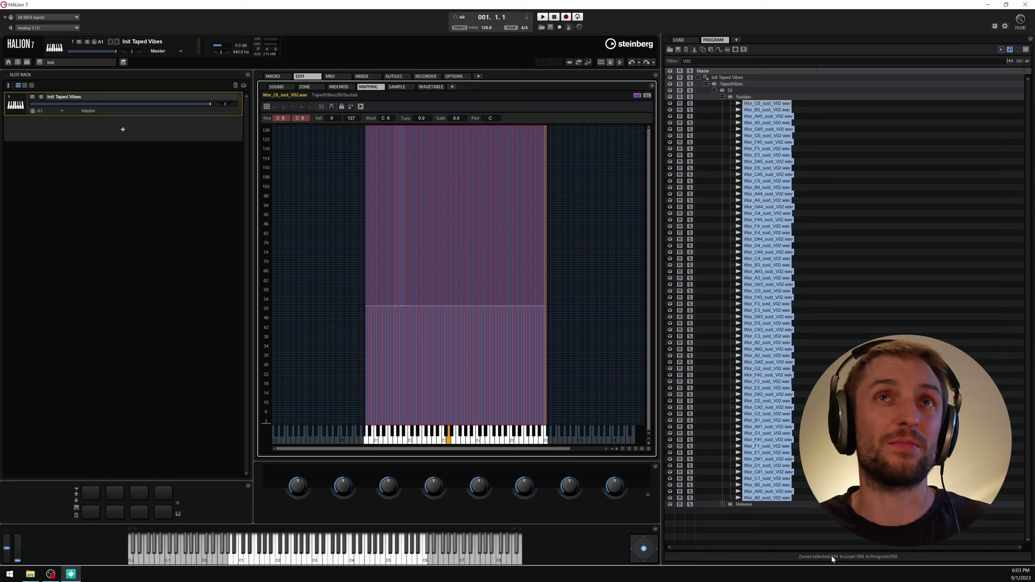
key(Left)
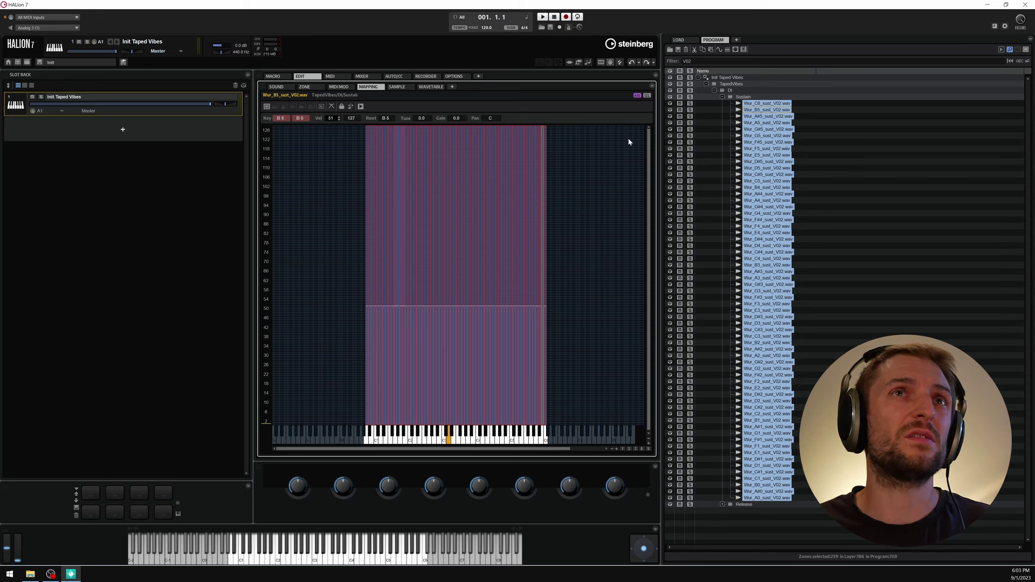
click(351, 118)
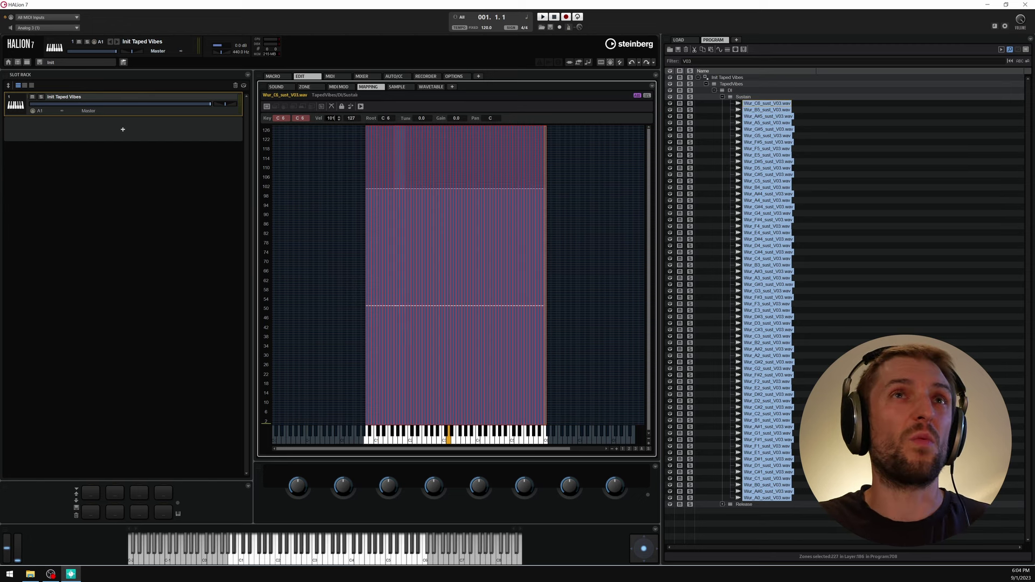
- Set the low velocity of all V03 zones to 101 and clear the tree filter
key(Return)
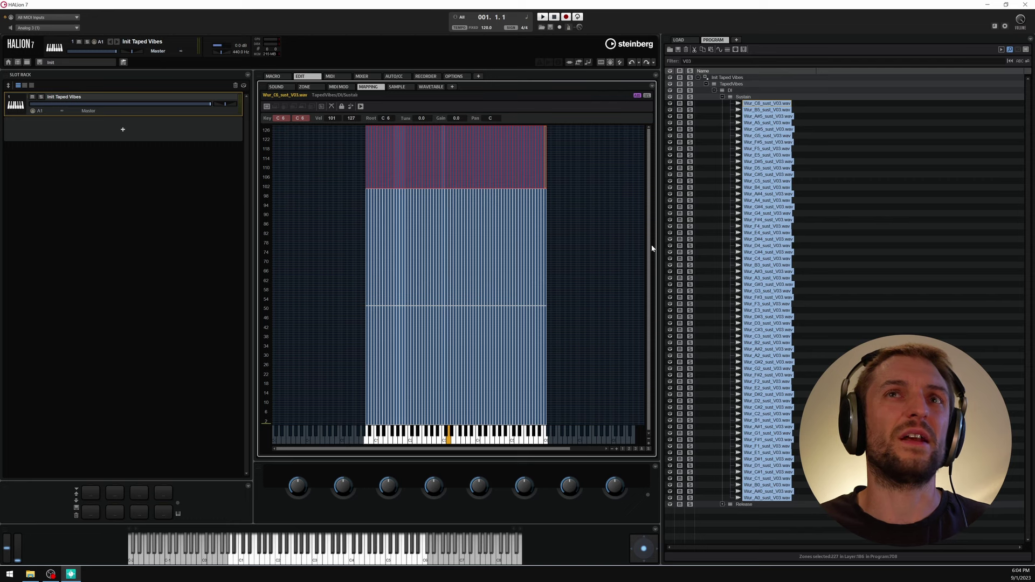
click(595, 259)
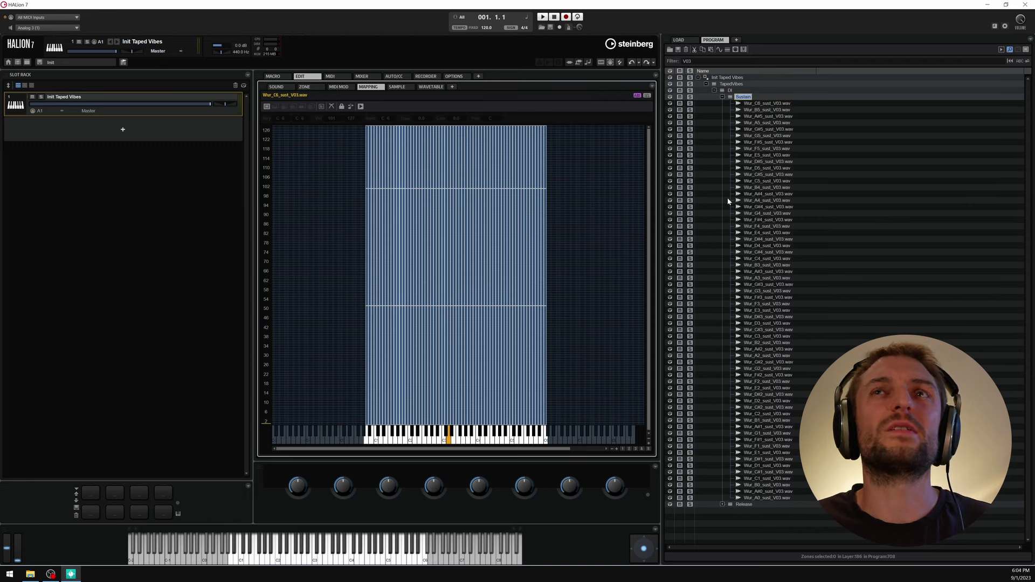
click(1010, 62)
- Examine the key and velocity mapping of the Sustain layer and of RR1, RR2 and RR3 inside the Release layer
click(729, 103)
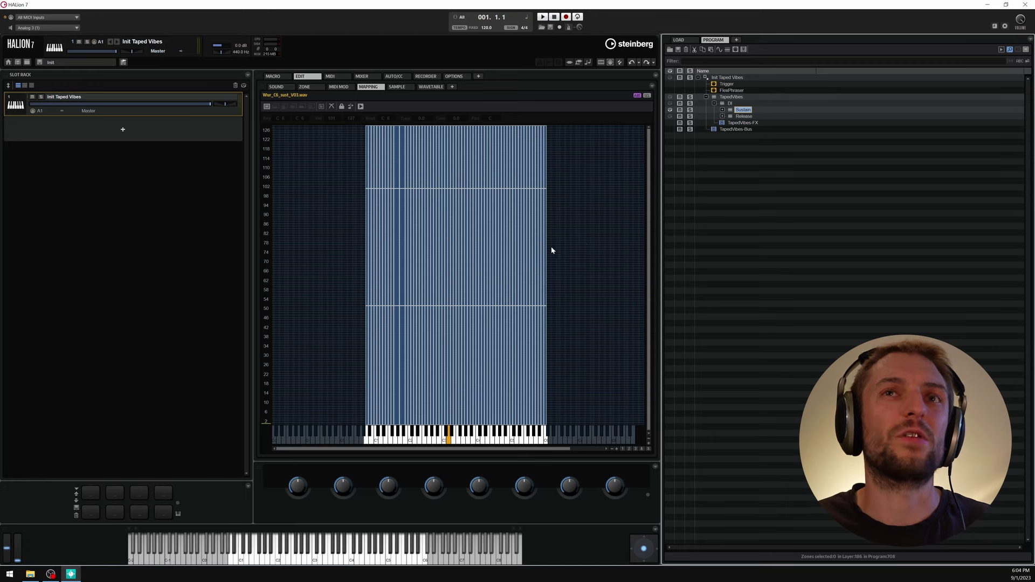
scroll(512, 199, up, 3)
key(Down)
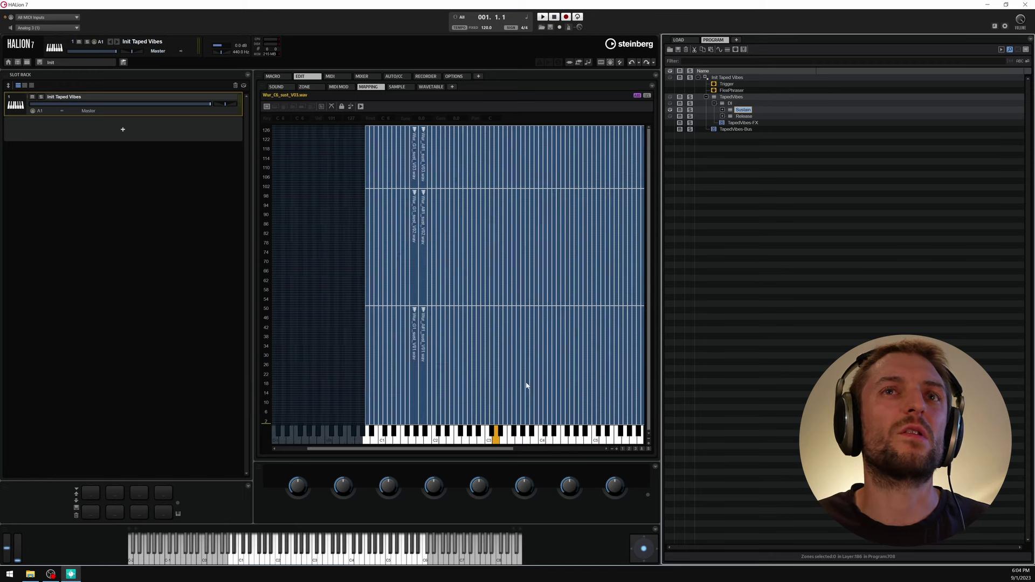
scroll(561, 372, down, 3)
key(Right)
key(Down)
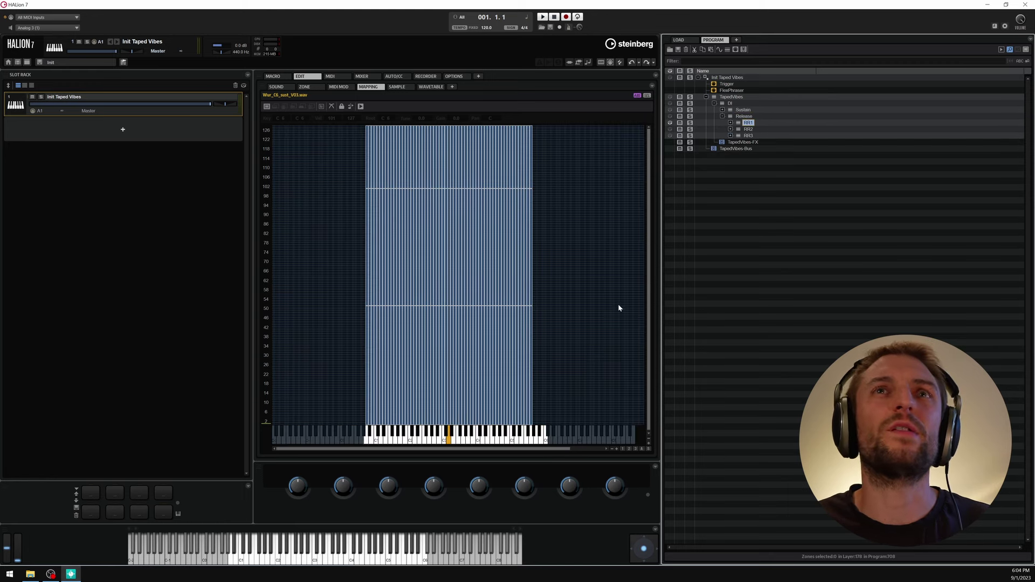
key(Down)
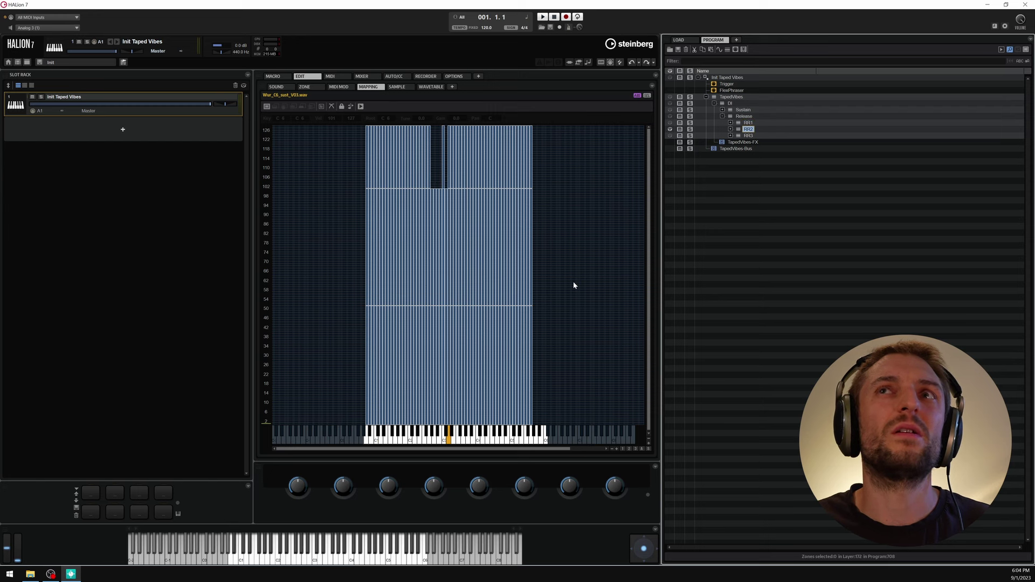
key(Down)
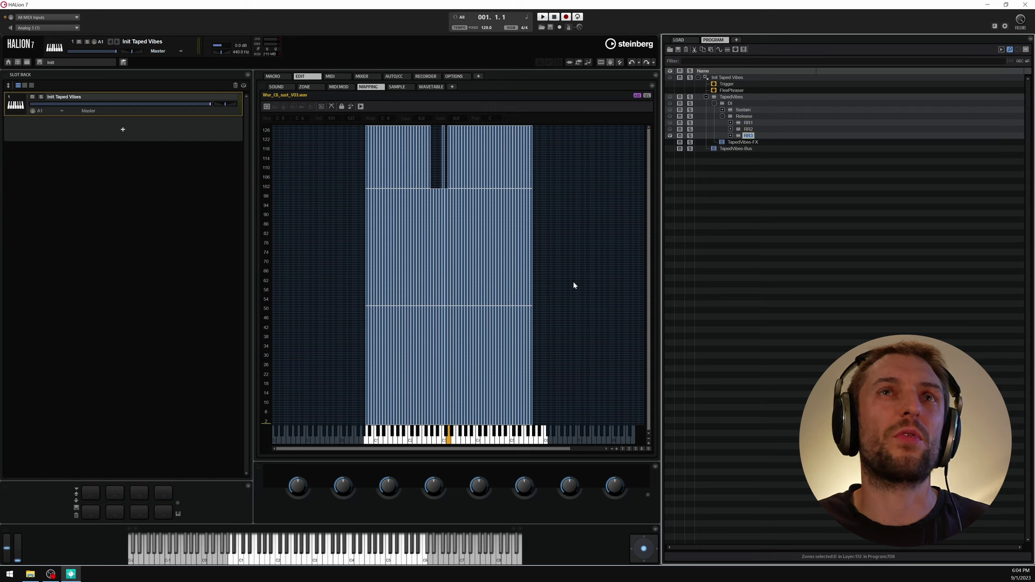
key(Up)
key(Up)
key(Down)
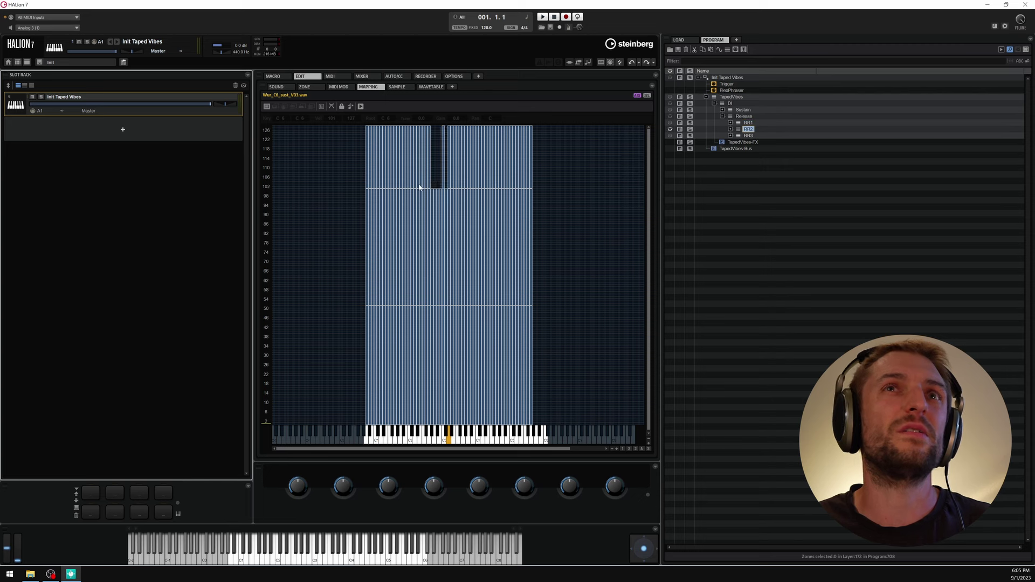
key(Down)
key(Up)
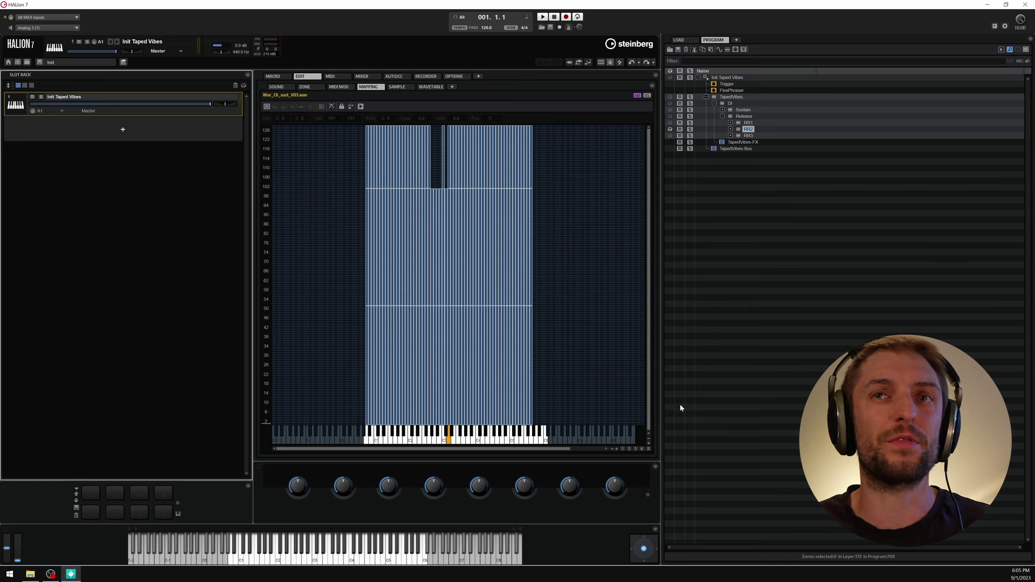
- In RR2, extend the V02 zones G#2, A2, A#2, B2 and C#3 up to velocity 127 to fill the gaps
click(617, 448)
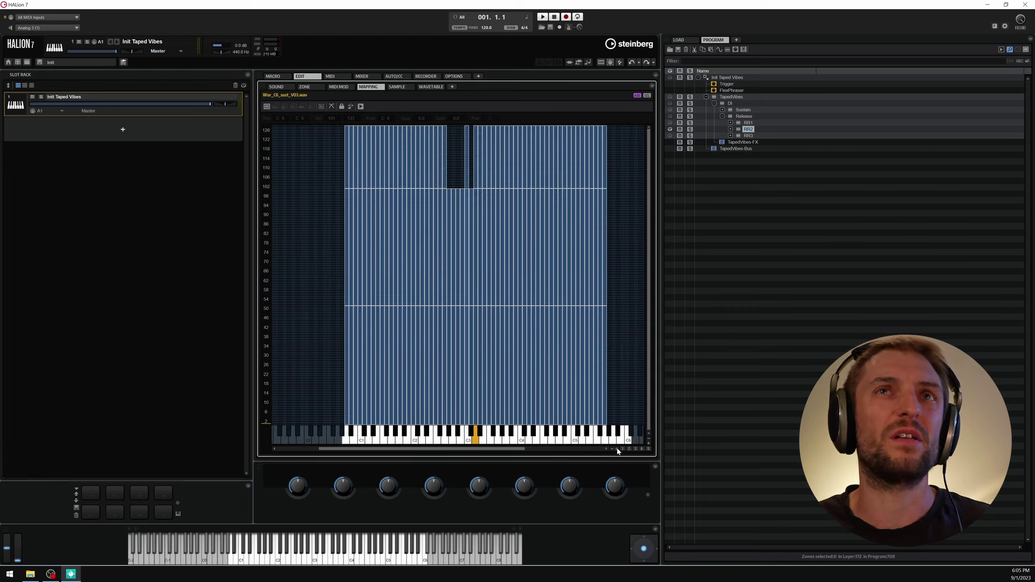
click(617, 449)
click(618, 448)
click(617, 448)
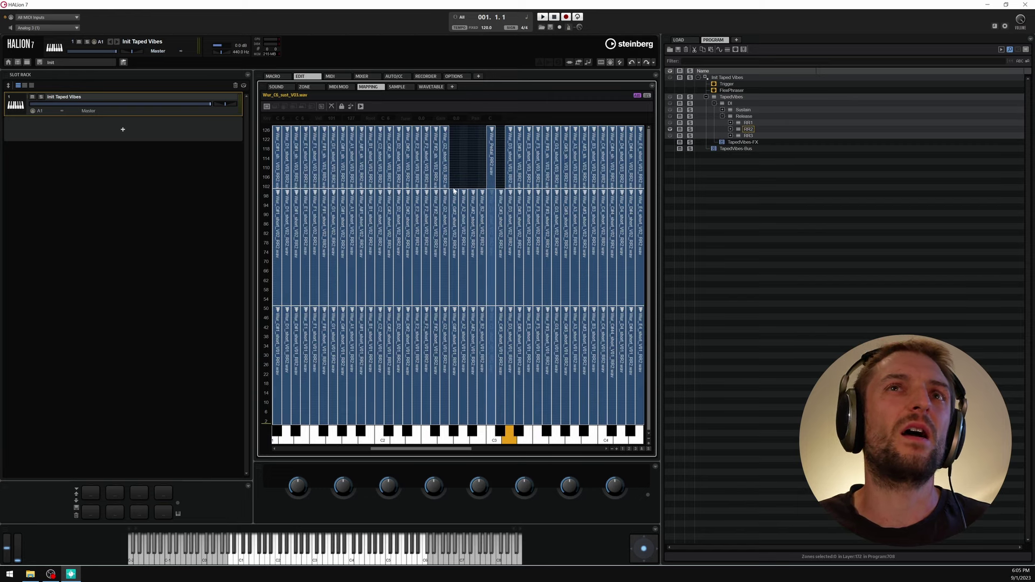
drag(452, 186, 485, 227)
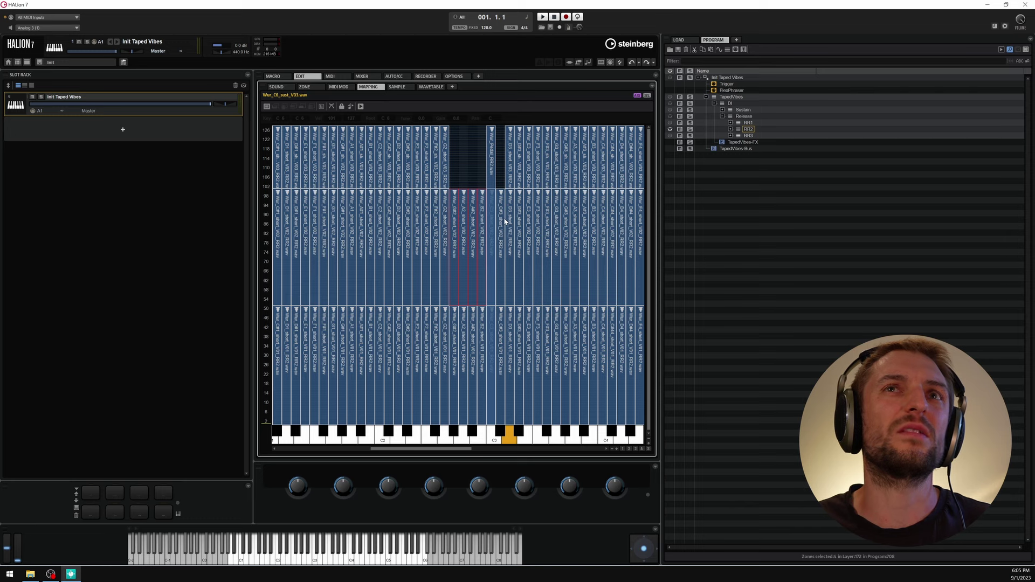
ctrl+click(503, 221)
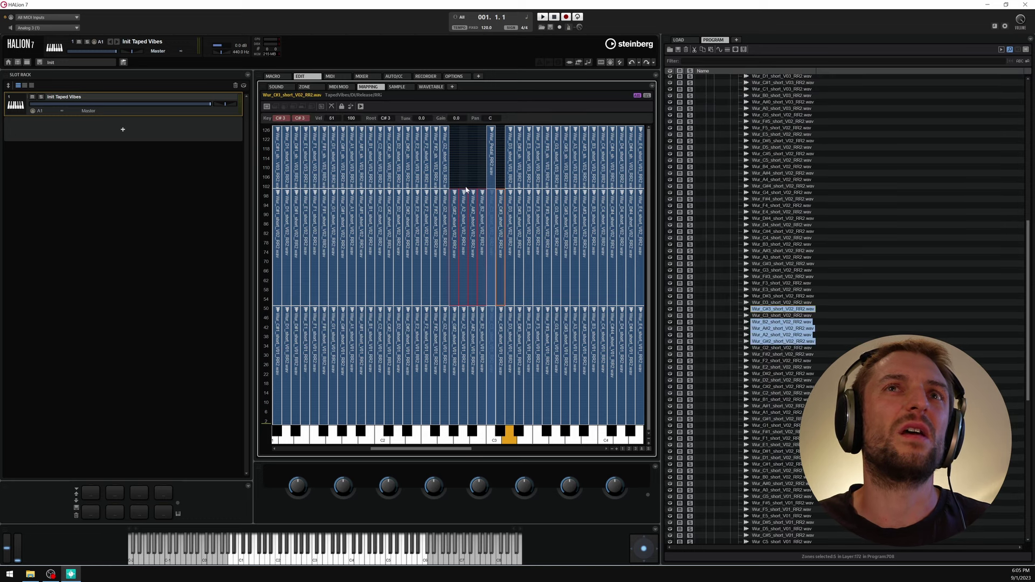
drag(466, 190, 463, 108)
scroll(502, 218, down, 2)
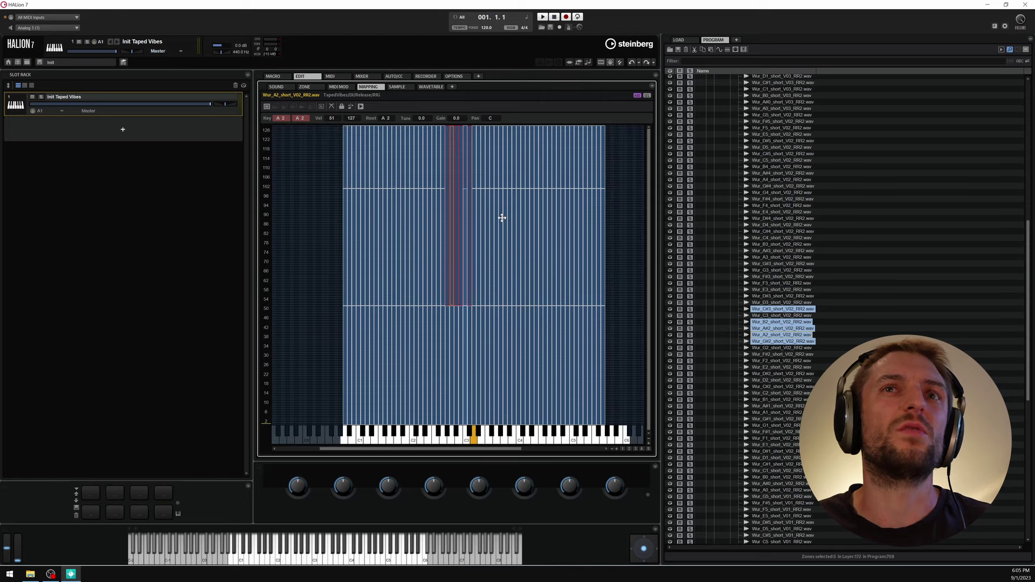
click(537, 233)
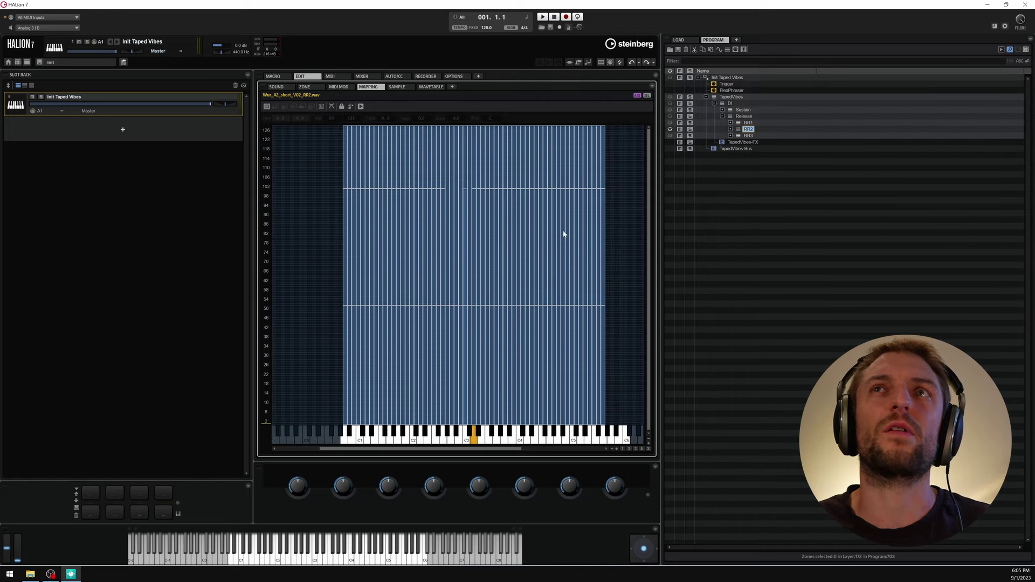
- In RR3, extend the V02 zones from G#2 to B2 and C#3 up to velocity 127, and collapse RR3 and Release
key(Down)
scroll(459, 178, up, 3)
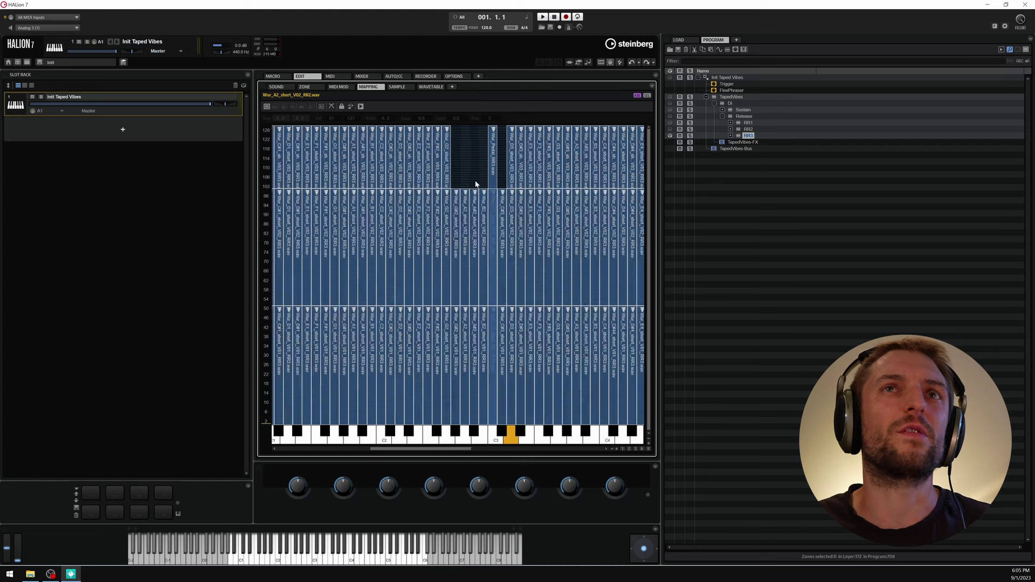
click(504, 177)
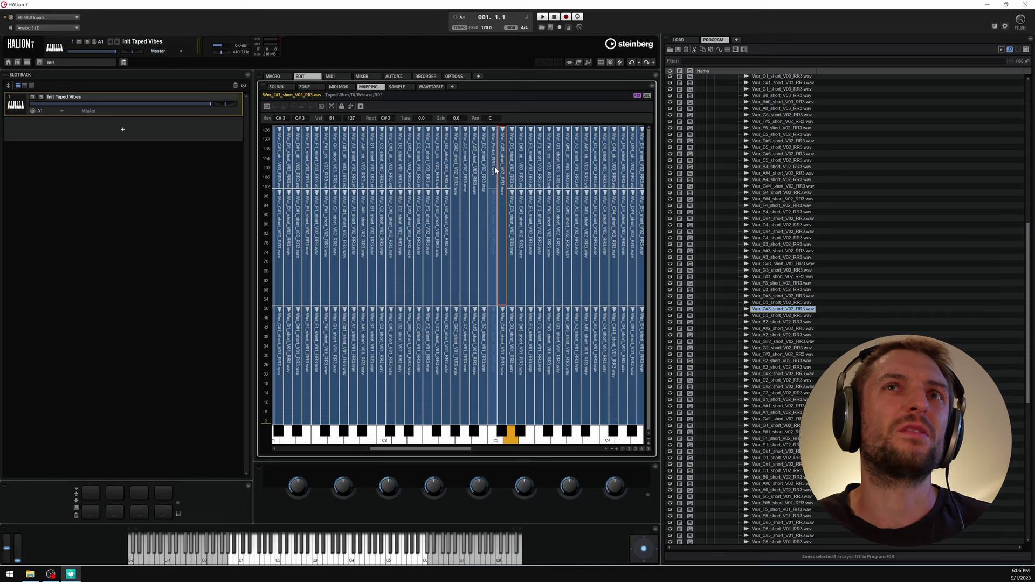
key(h)
key(h)
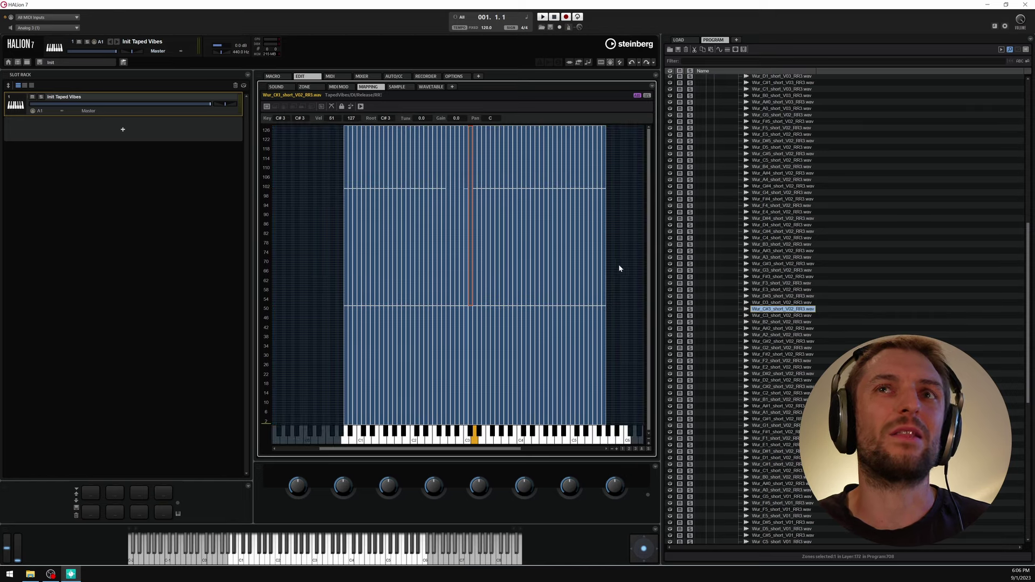
click(619, 265)
scroll(869, 151, up, 15)
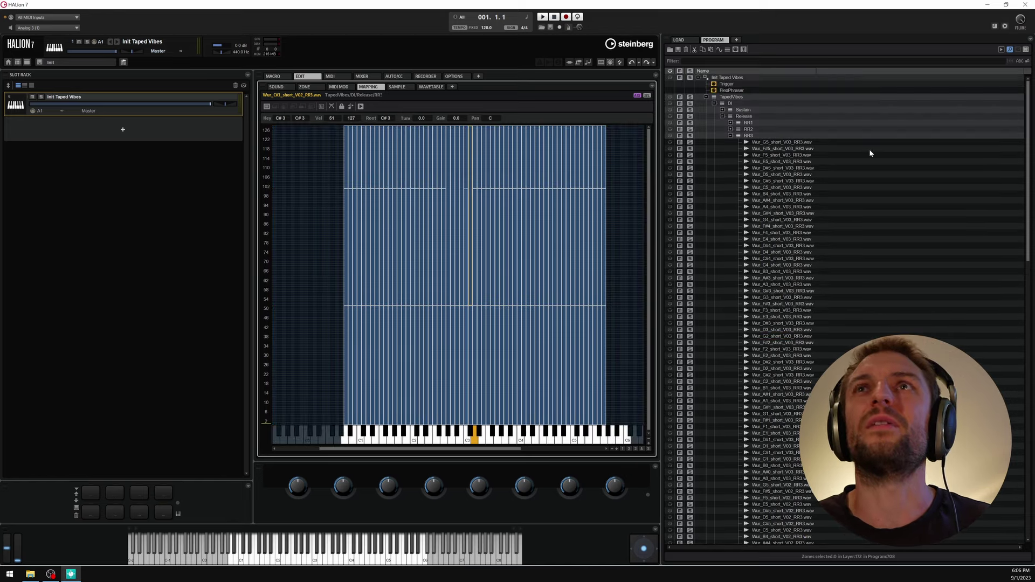
click(730, 135)
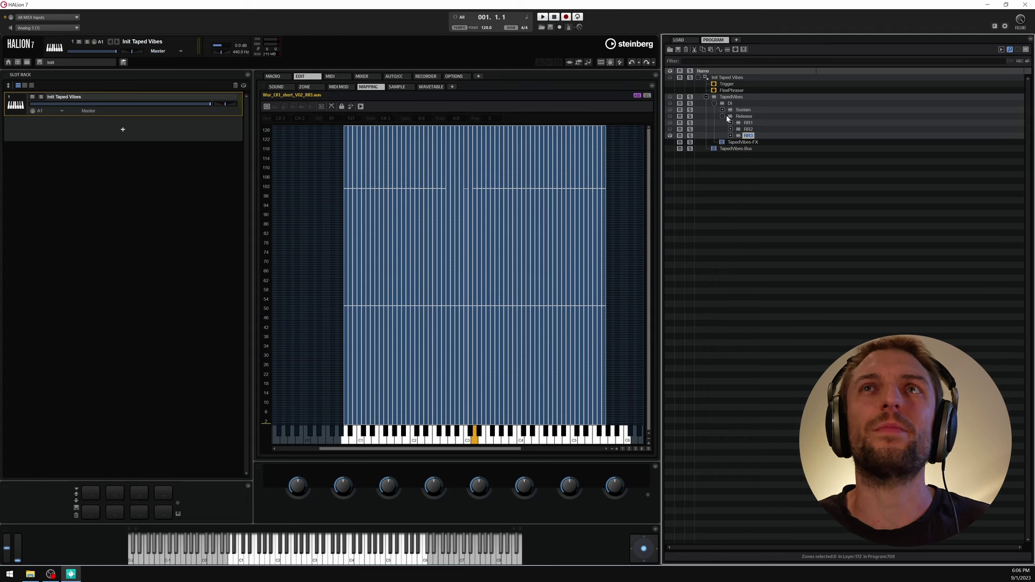
click(722, 116)
- Filter the program tree by "Pedal" and expand the Release layer
click(793, 61)
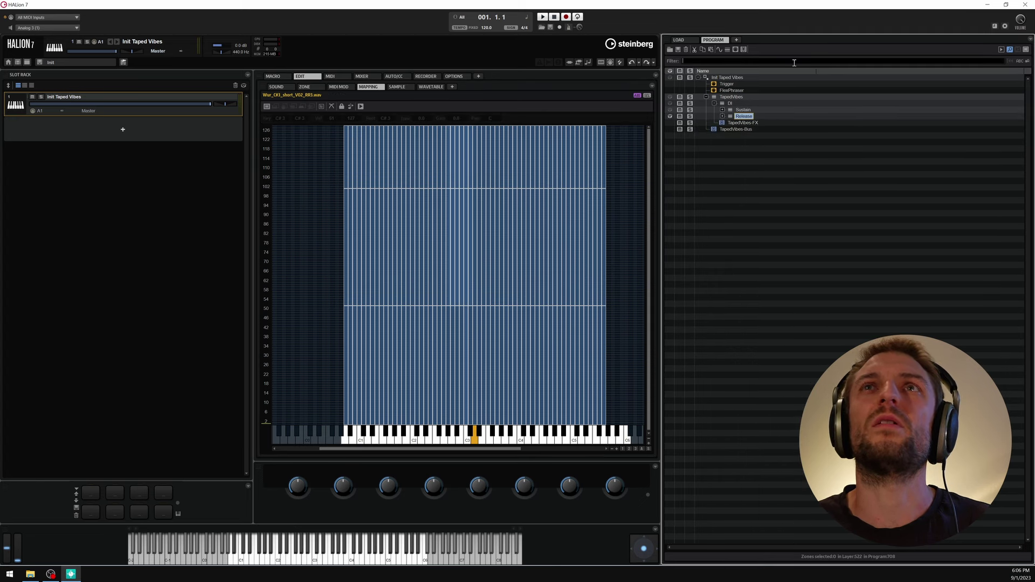
text(Pedal)
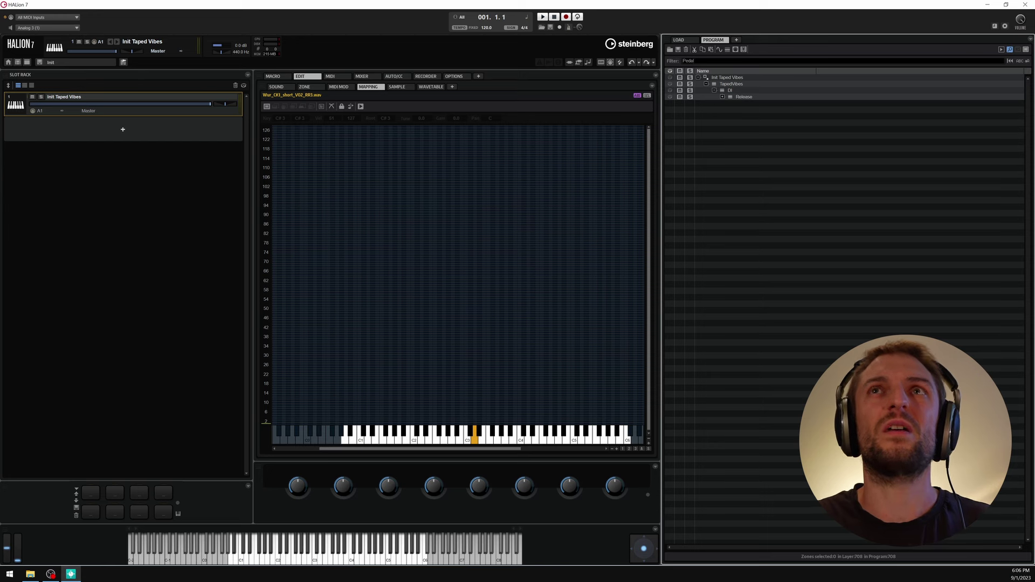
click(723, 97)
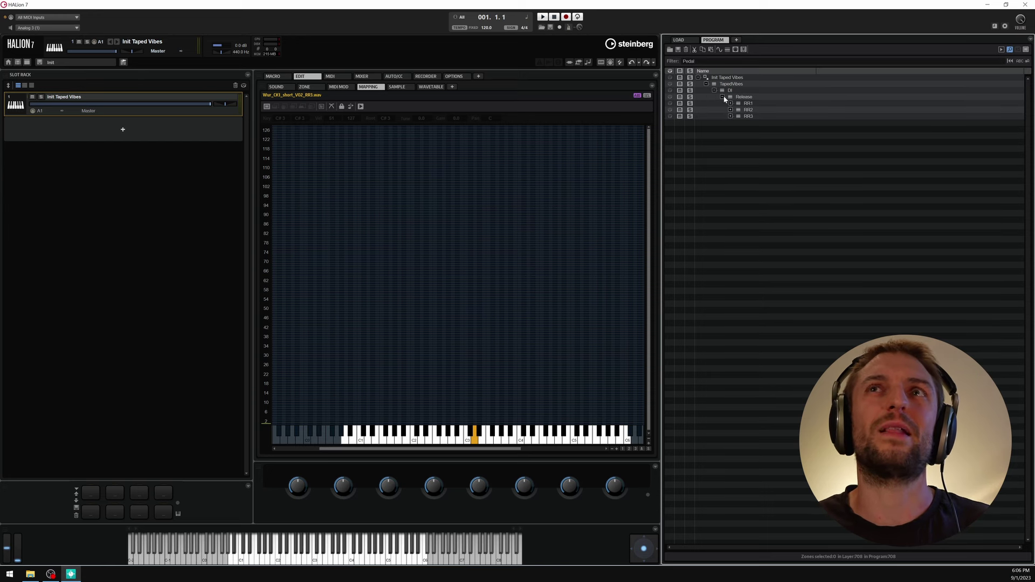
- Delete the Wur_Pedal_RR1, Wur_Pedal_RR2 and Wur_Pedal_RR3 zones from the RR1, RR2 and RR3 layers inside Release
click(730, 103)
click(731, 103)
click(730, 116)
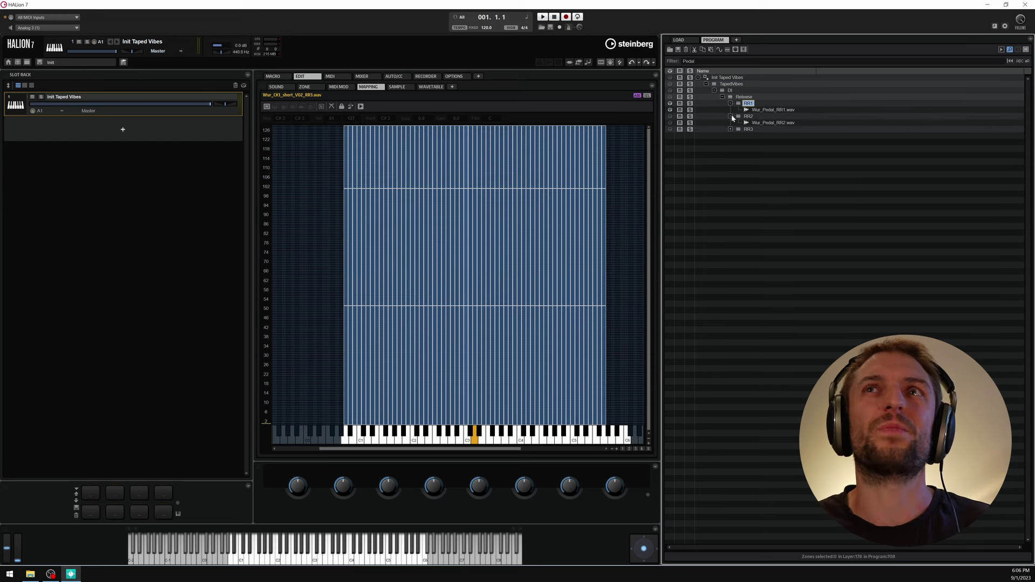
click(730, 129)
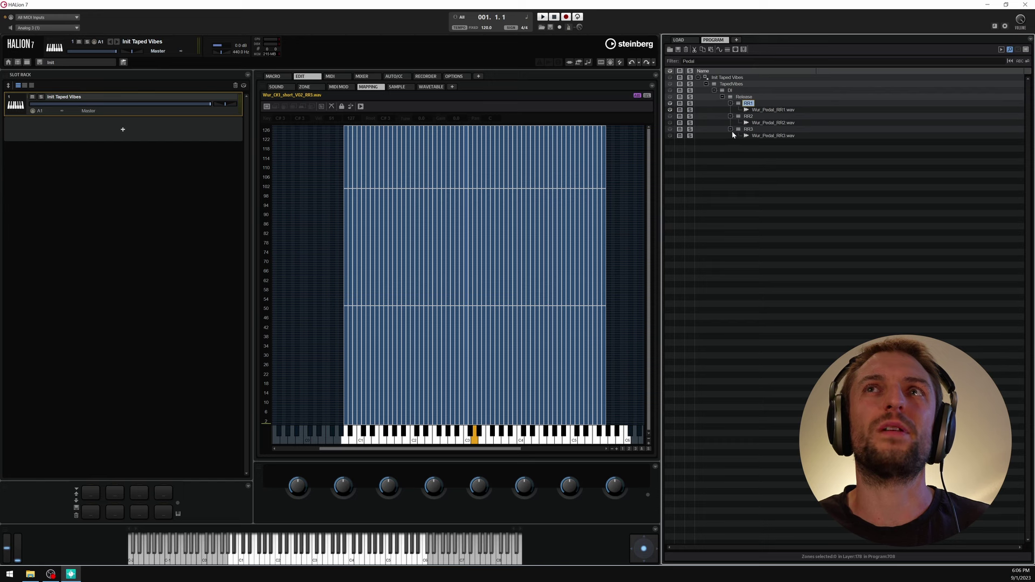
click(785, 137)
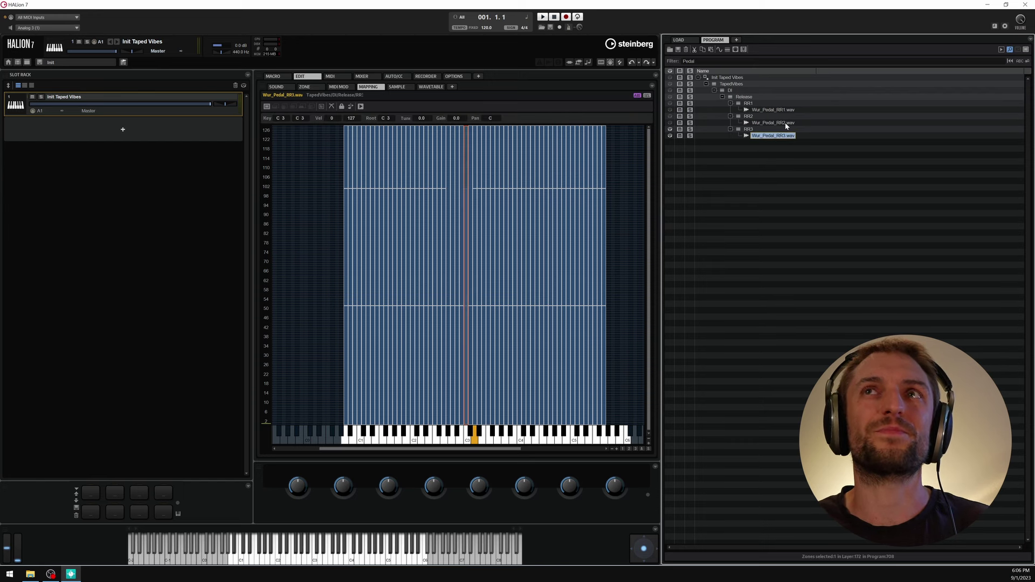
ctrl+click(788, 122)
ctrl+click(787, 110)
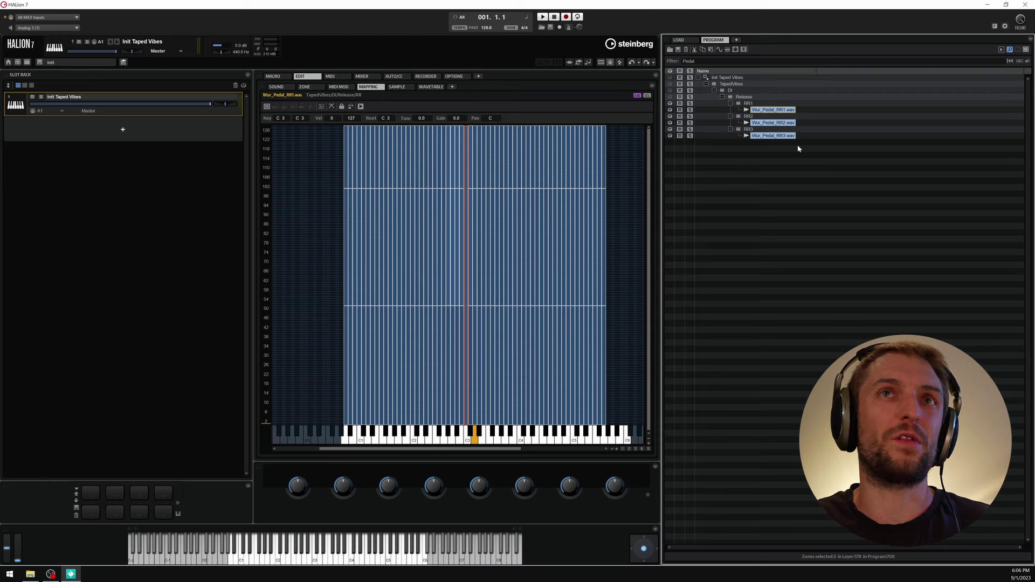
key(Delete)
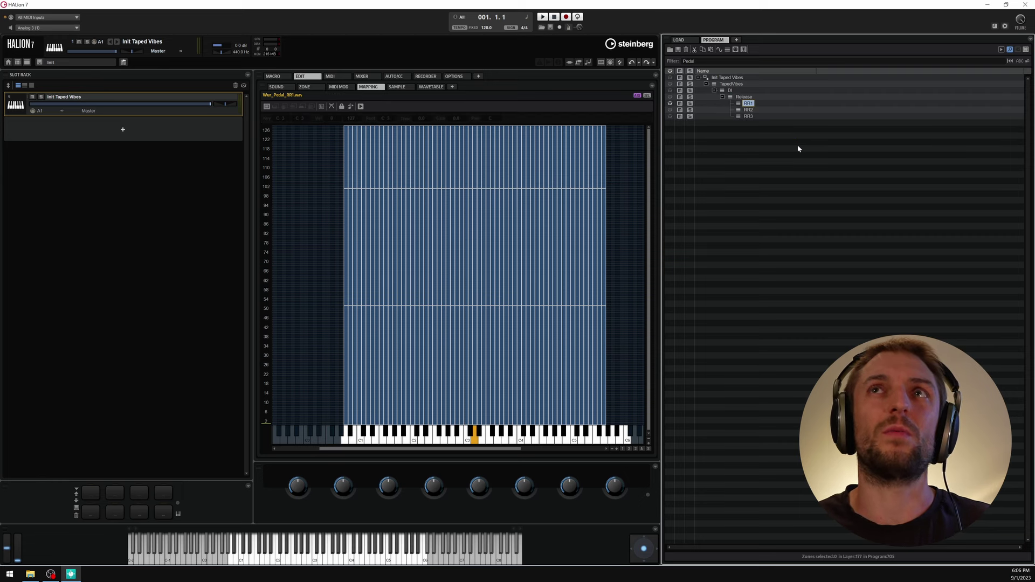
- Clear the program tree filter and add a new layer named PedalNoise inside the TapedVibes layer
click(1008, 60)
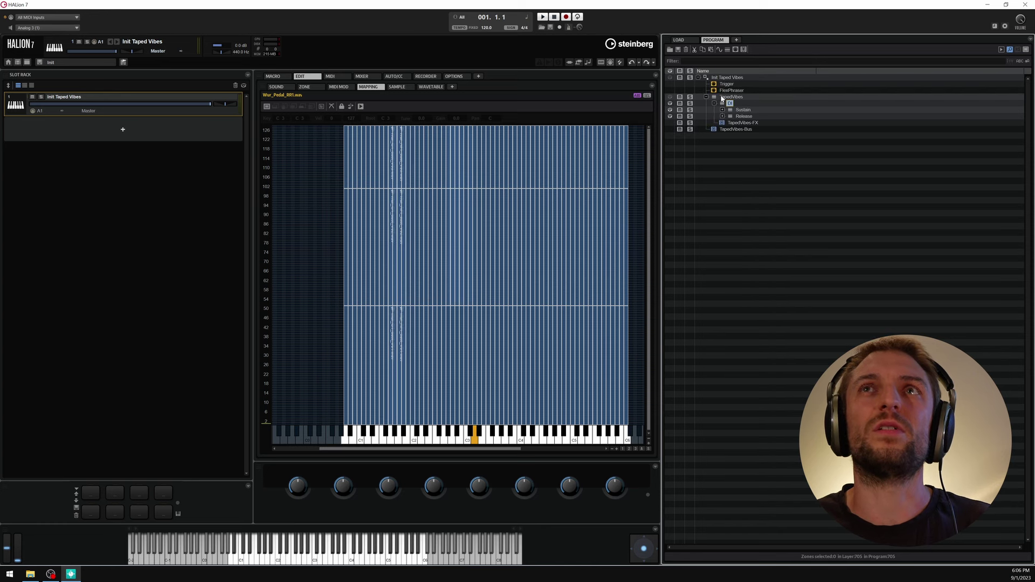
click(740, 98)
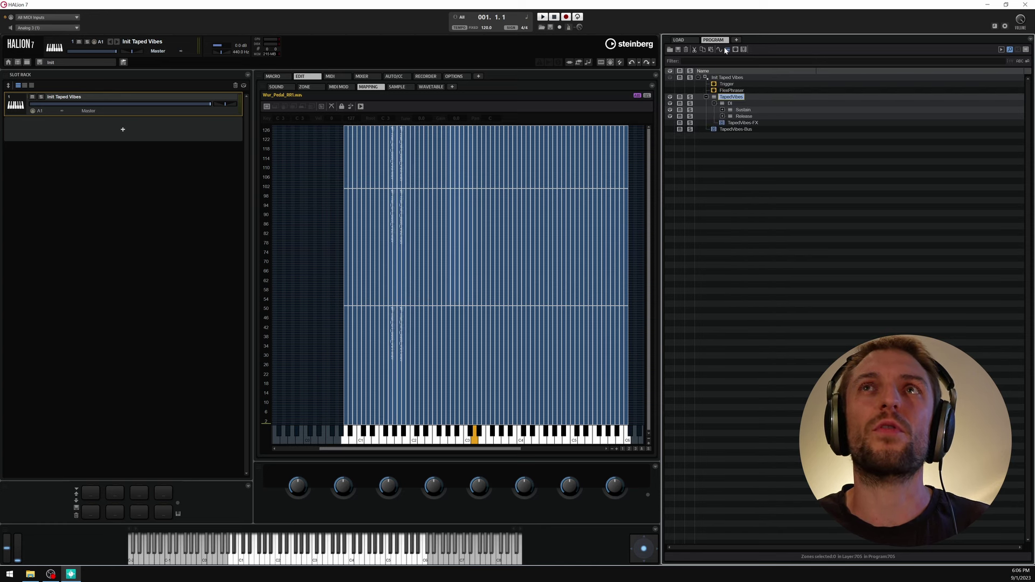
click(726, 50)
click(740, 122)
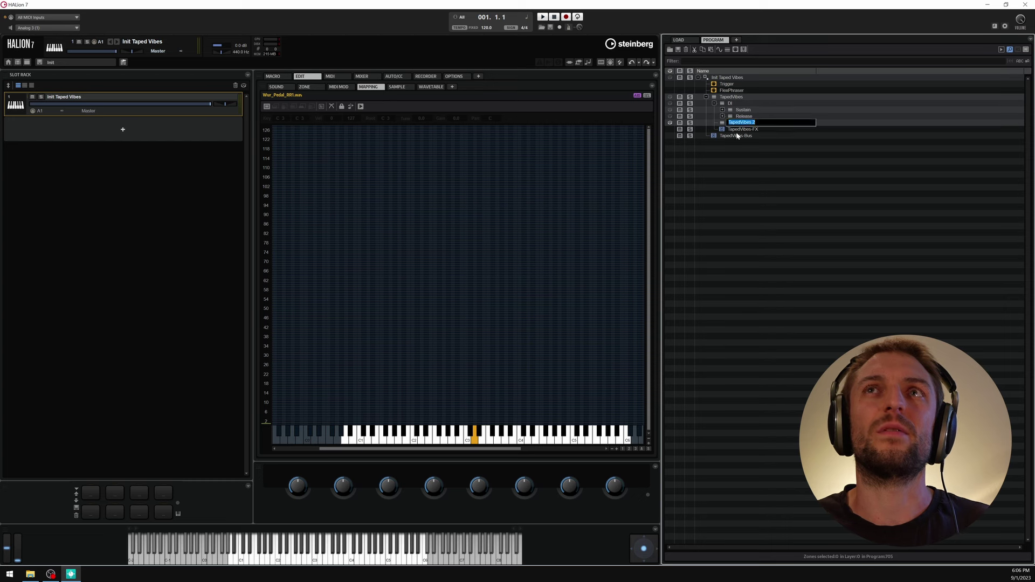
text(PedalNoise)
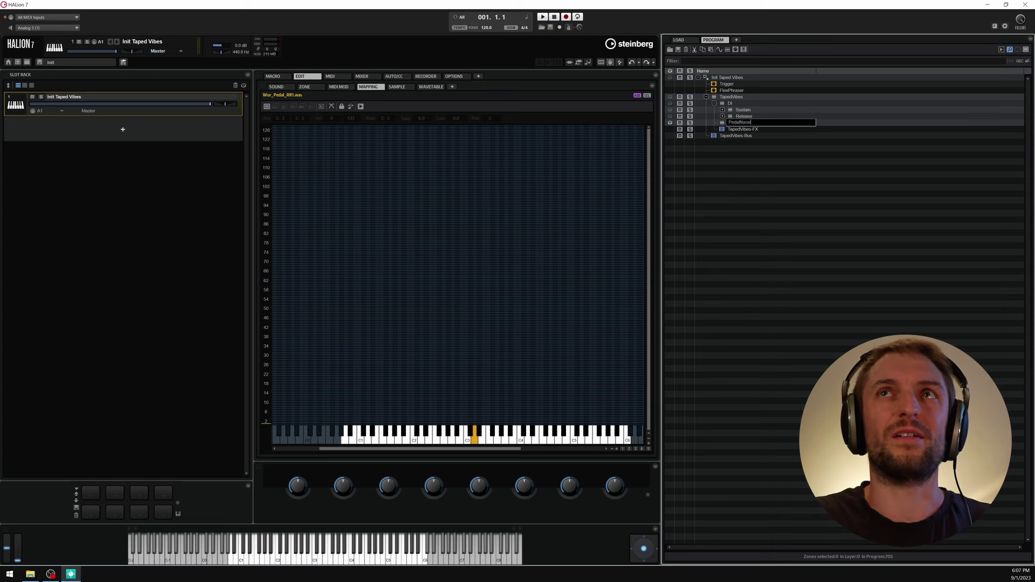
key(Return)
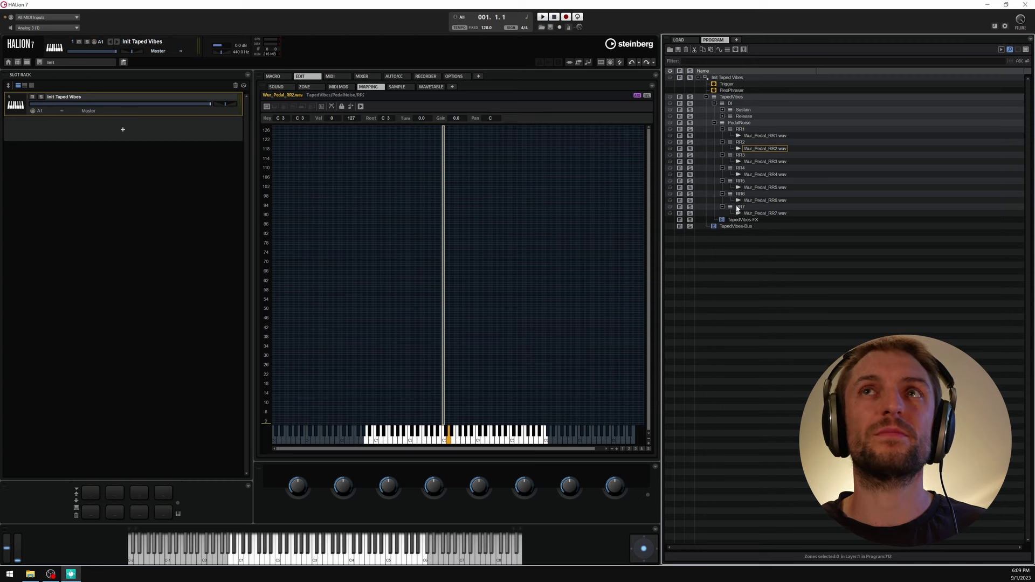
- Move all seven Wur_Pedal zones in PedalNoise to key C-2 and set their minimum velocity to 127
click(739, 123)
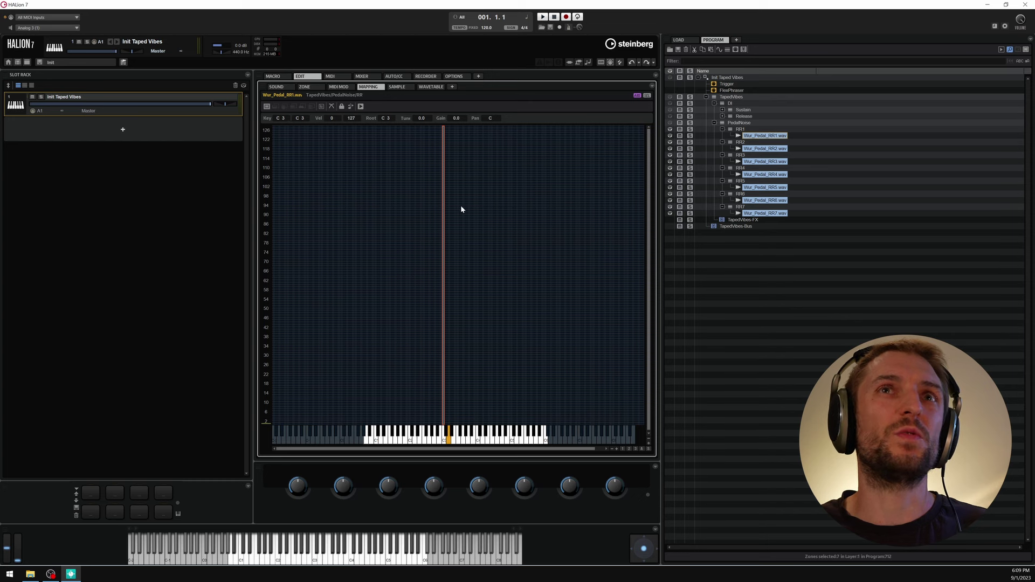
drag(445, 209, 46, 197)
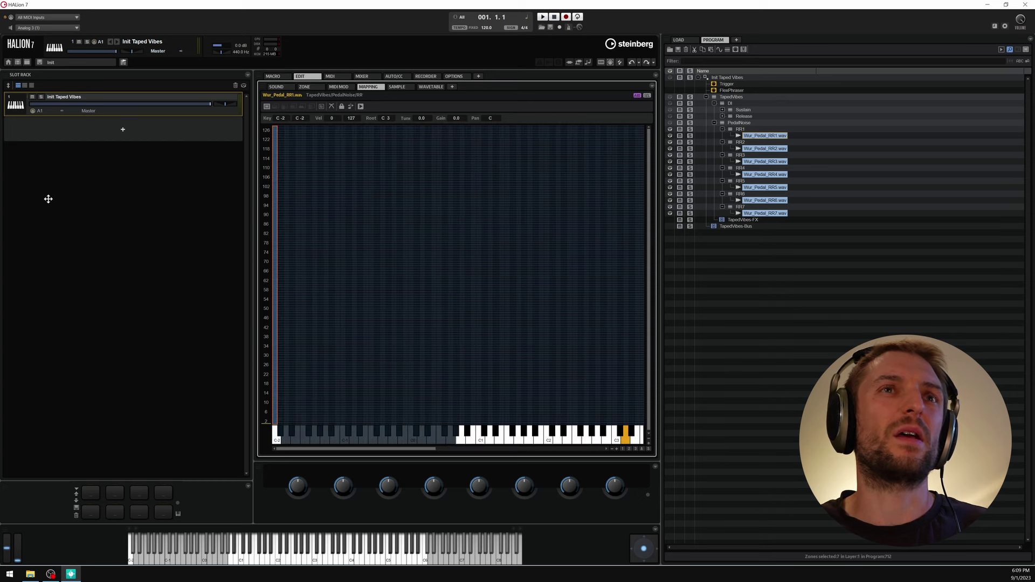
double_click(334, 117)
text(12)
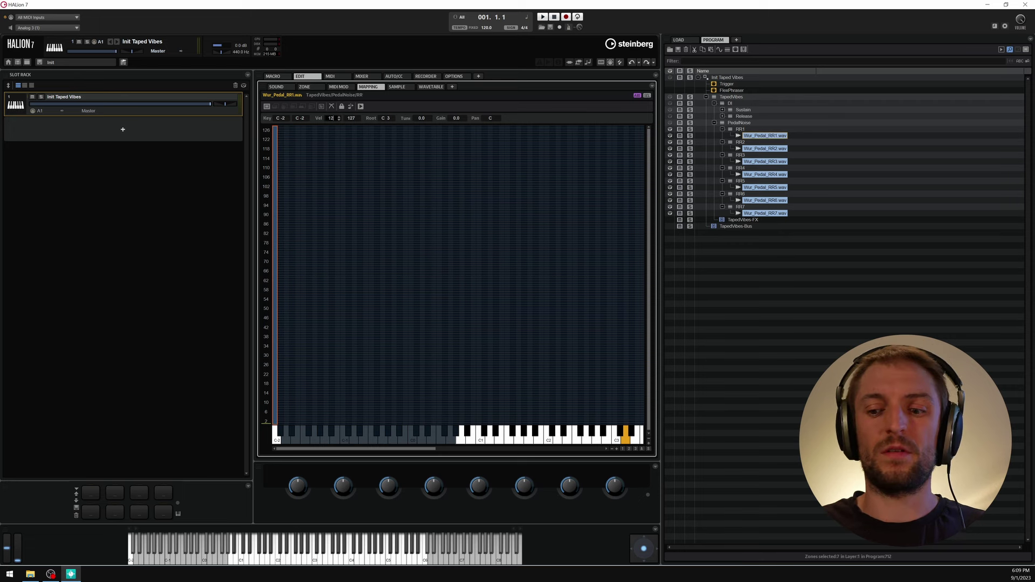
text(7)
key(Return)
click(422, 160)
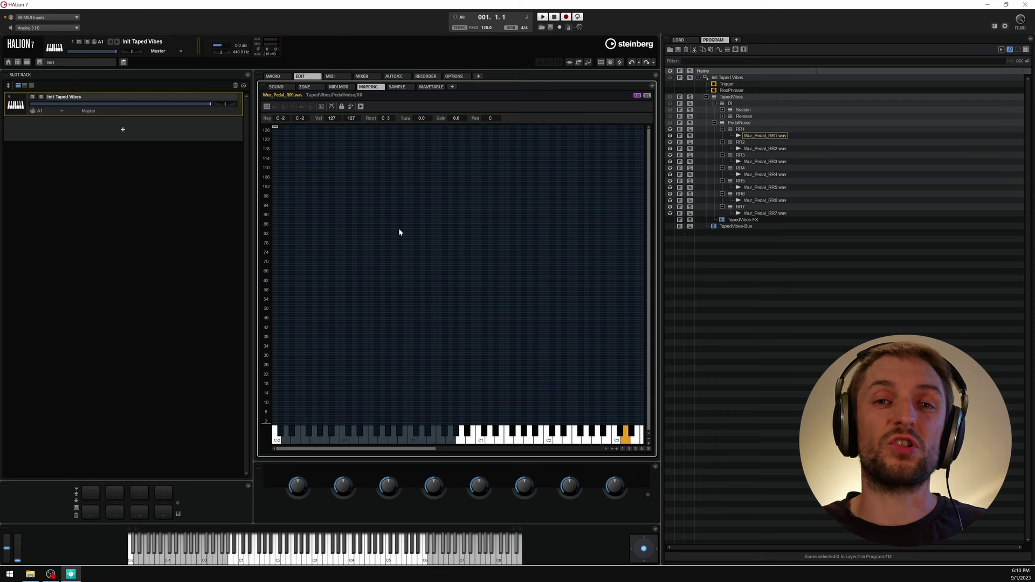
- Collapse the PedalNoise layer and its RR sublayers in the program tree
scroll(399, 232, down, 2)
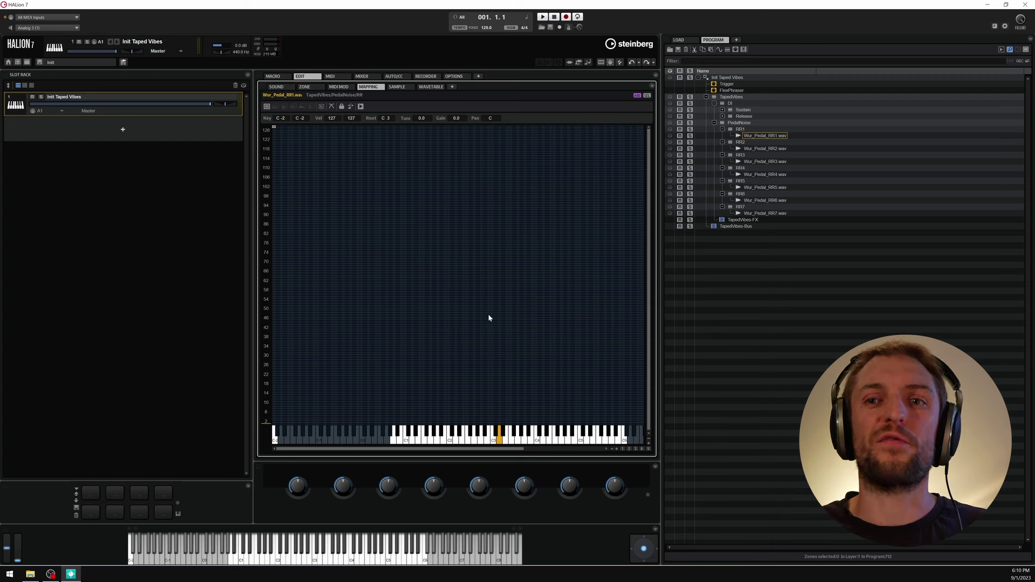
key(Left)
key(Left)
key(Left)
key(Left)
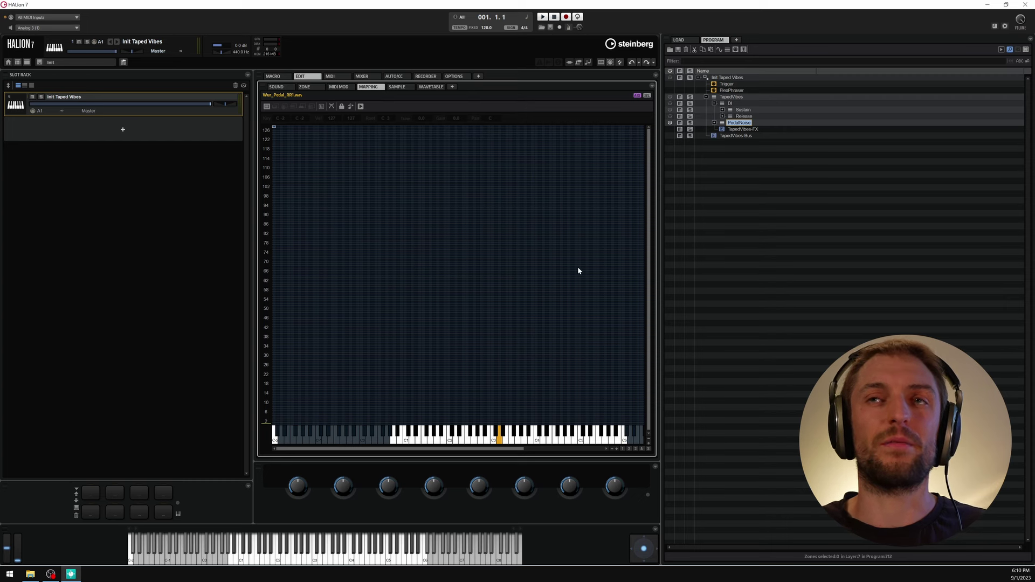
drag(313, 152, 242, 96)
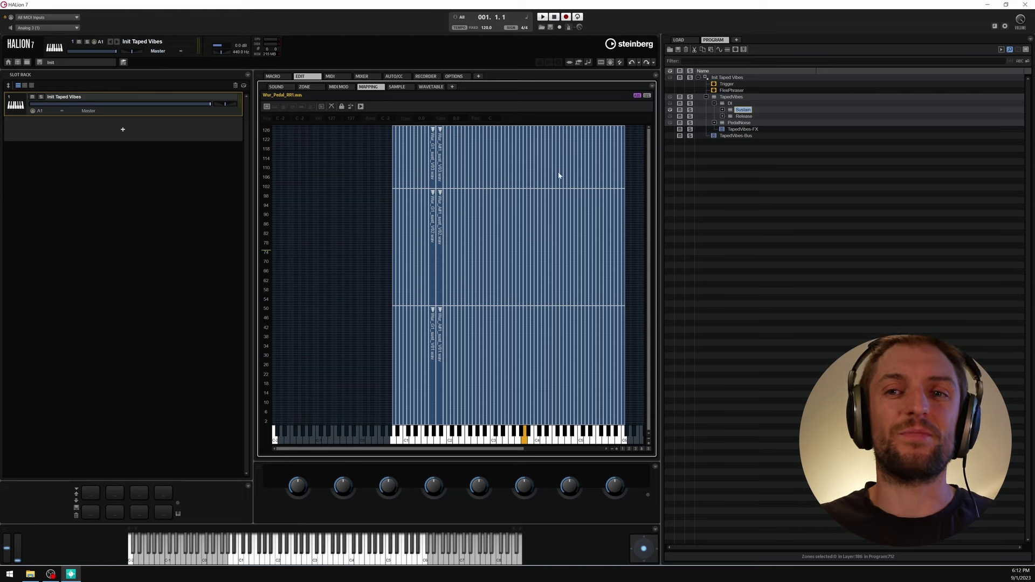
- Expand the Sustain layer and show the waveform of Wur_C6_sust_V03.wav in the sample editor
key(Right)
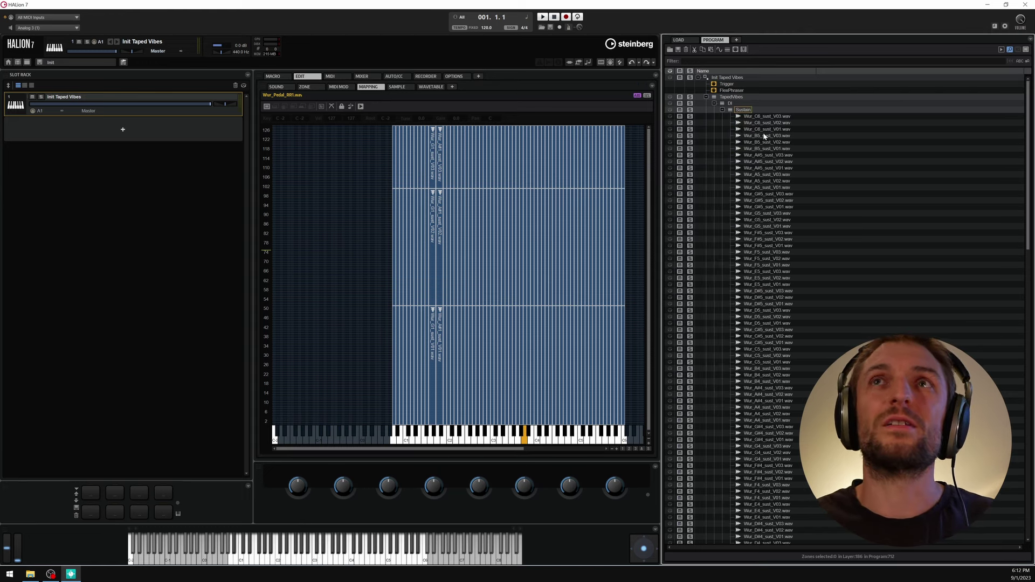
click(397, 88)
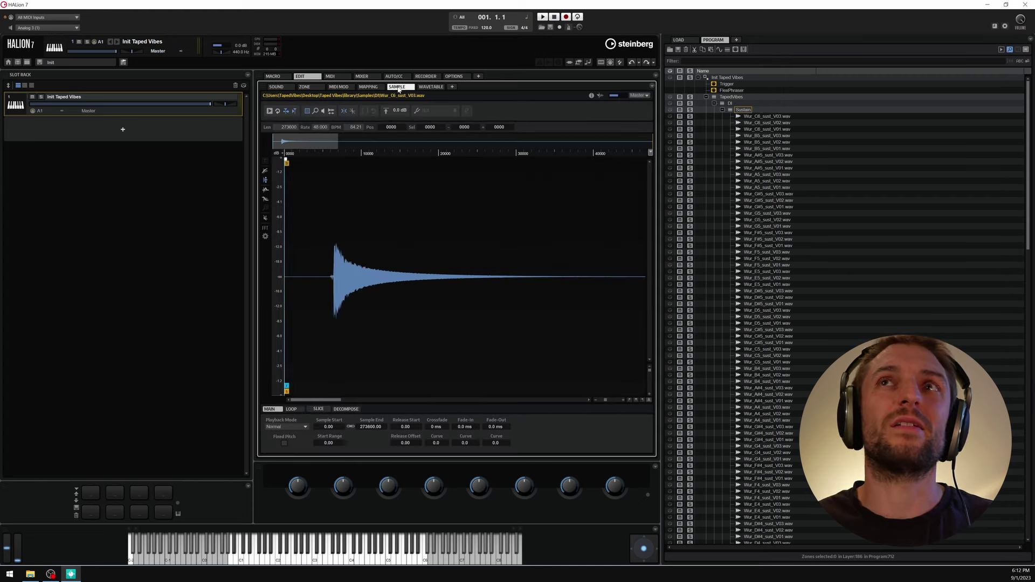
click(422, 195)
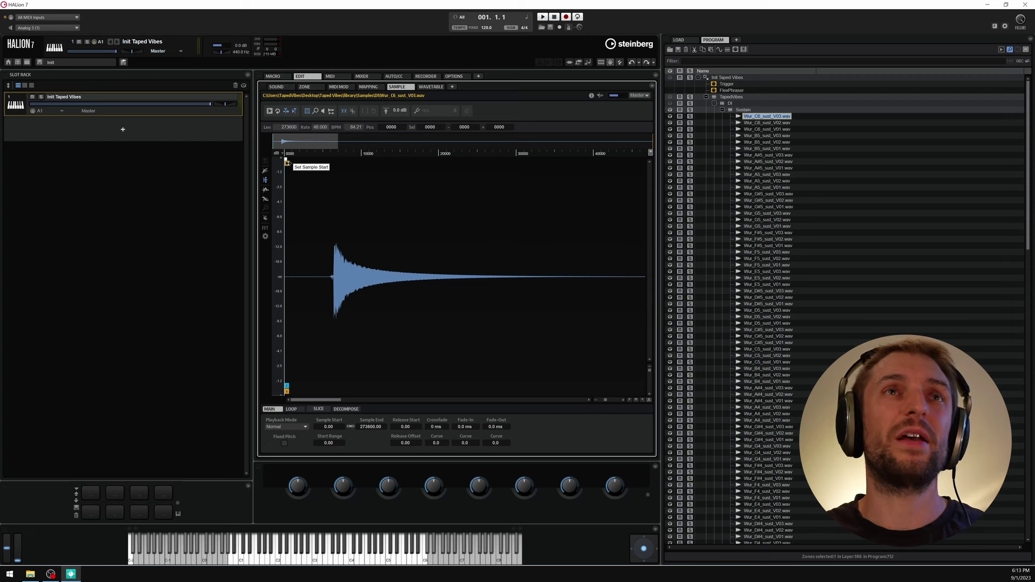
- Examine the silence before the attack in the waveforms of the Sustain samples from C6 down to A5
key(Down)
key(Down)
key(Down)
key(Down)
key(Down)
key(Down)
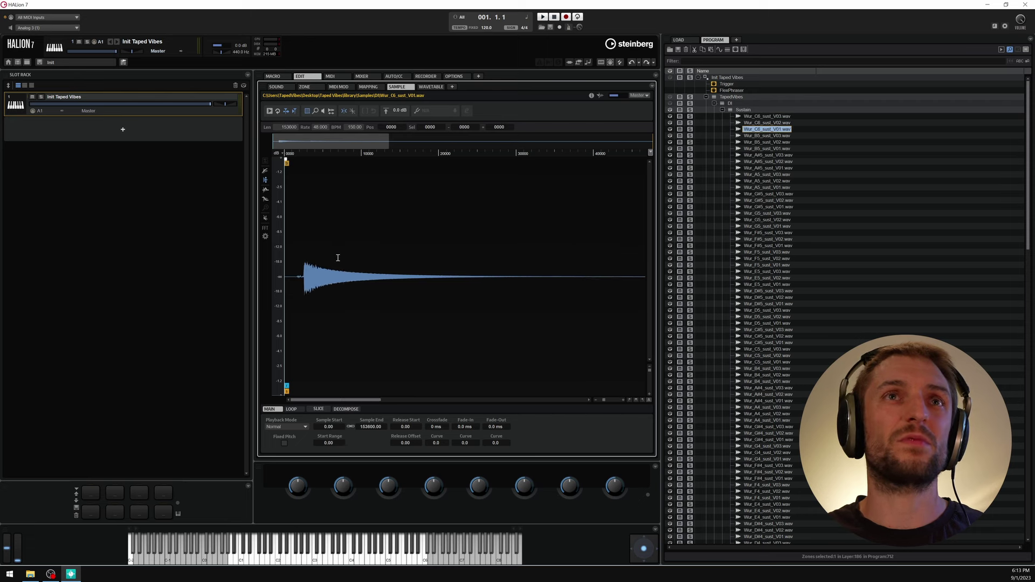
key(Down)
key(Down)
key(Down)
key(Down)
key(Down)
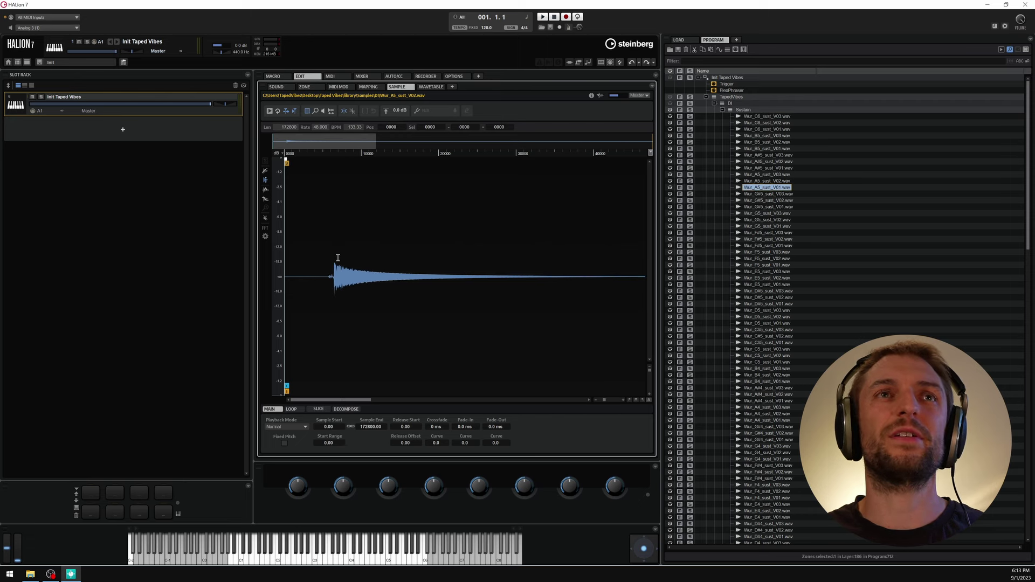
key(Up)
key(Up)
key(Up)
key(Up)
key(Up)
key(Up)
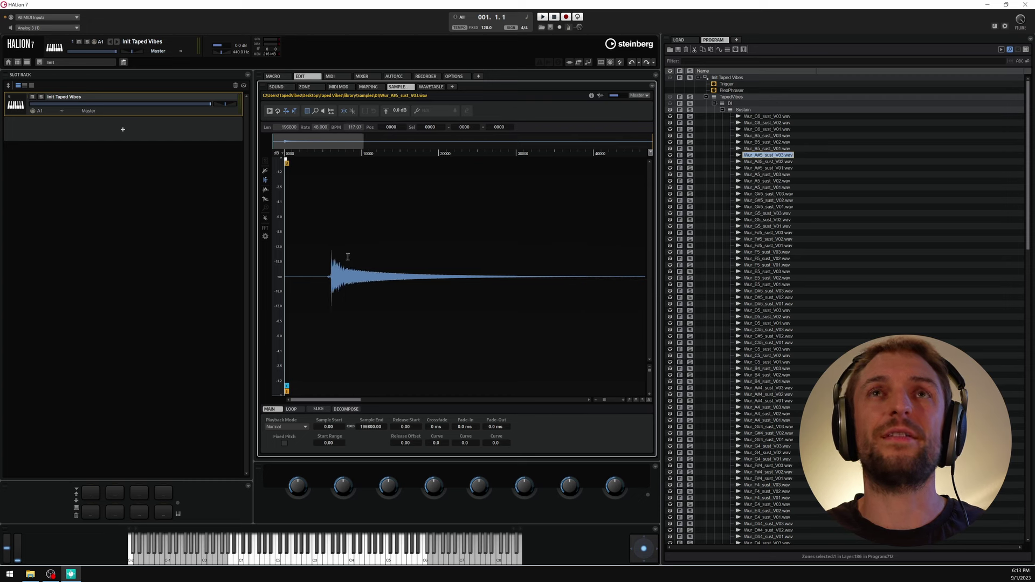
key(Up)
key(Up)
key(Up)
key(Up)
key(Up)
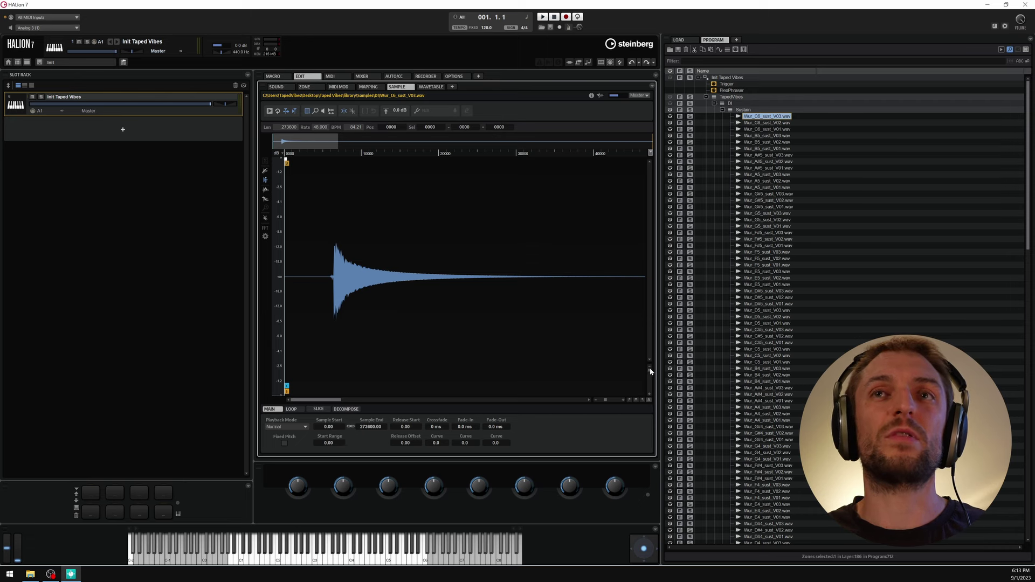
- Move the sample start of Wur_C6_sust_V03.wav to the beginning of its attack, at about 6447
scroll(650, 372, up, 3)
scroll(650, 372, down, 3)
scroll(650, 372, up, 4)
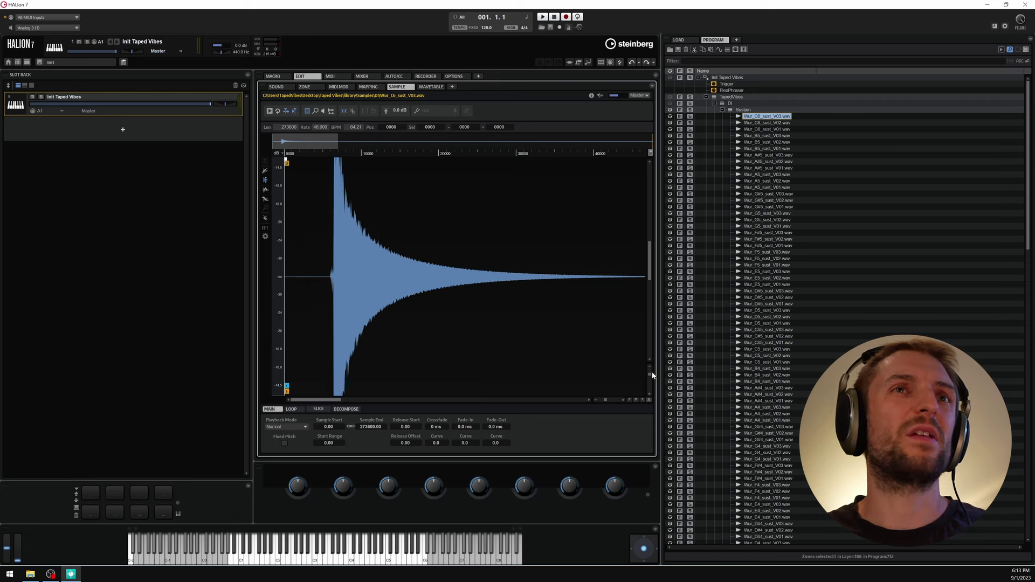
scroll(651, 373, down, 1)
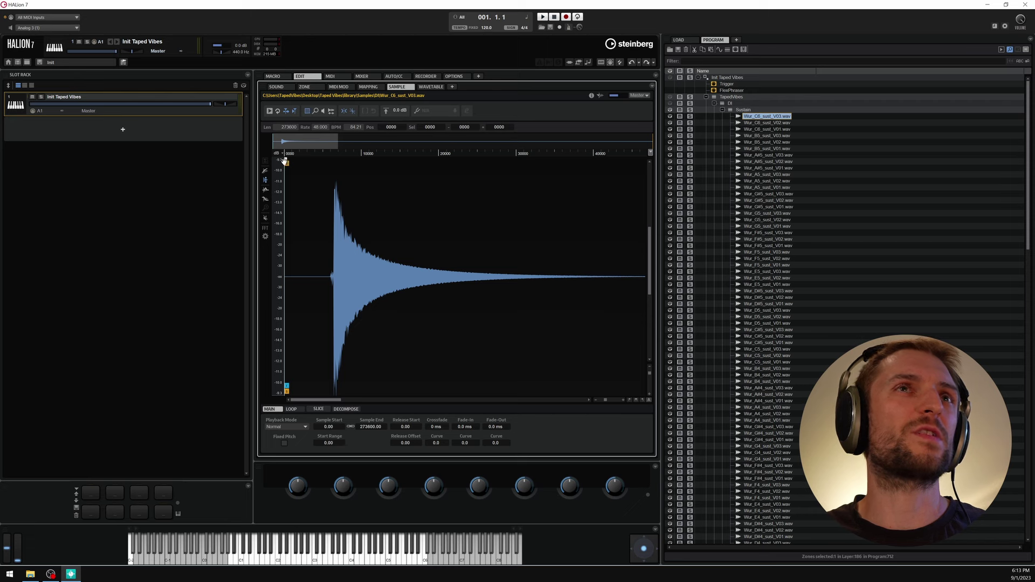
drag(286, 162, 337, 165)
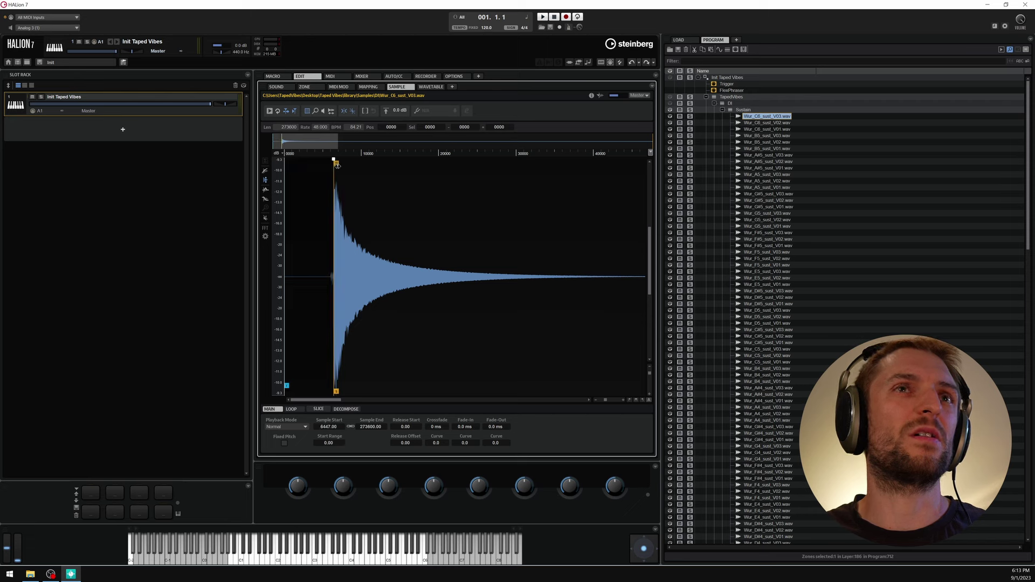
scroll(342, 167, up, 4)
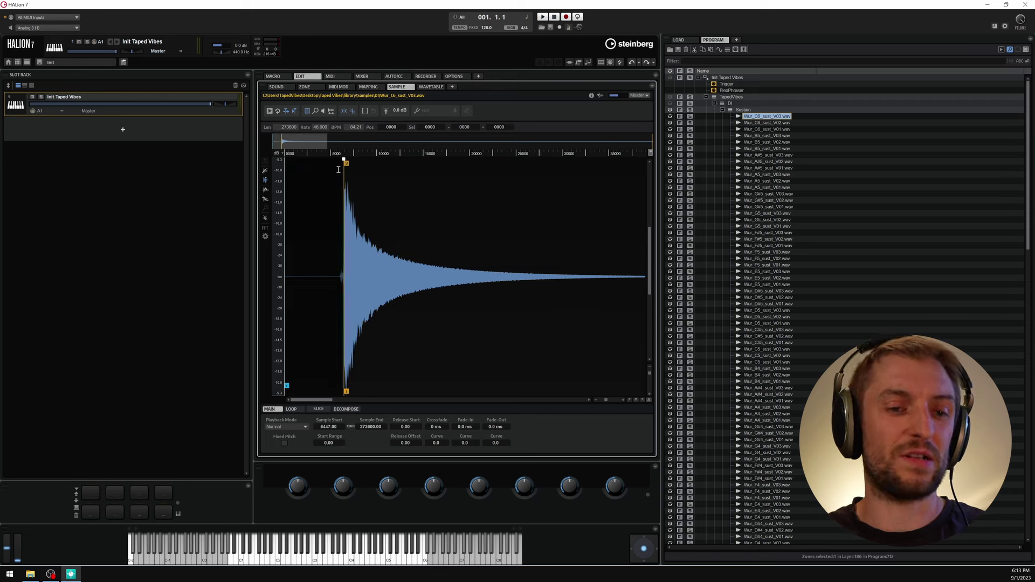
scroll(371, 235, up, 6)
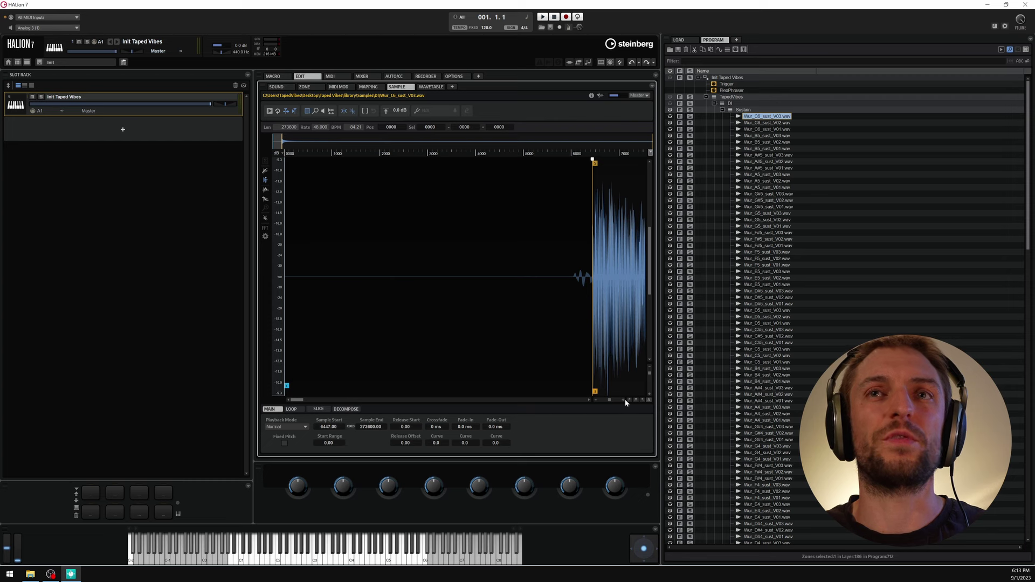
- Move the sample starts of Wur_C6_sust_V02.wav and Wur_C6_sust_V01.wav to their attacks, fine-tuning the V01 start to about 2600
key(Down)
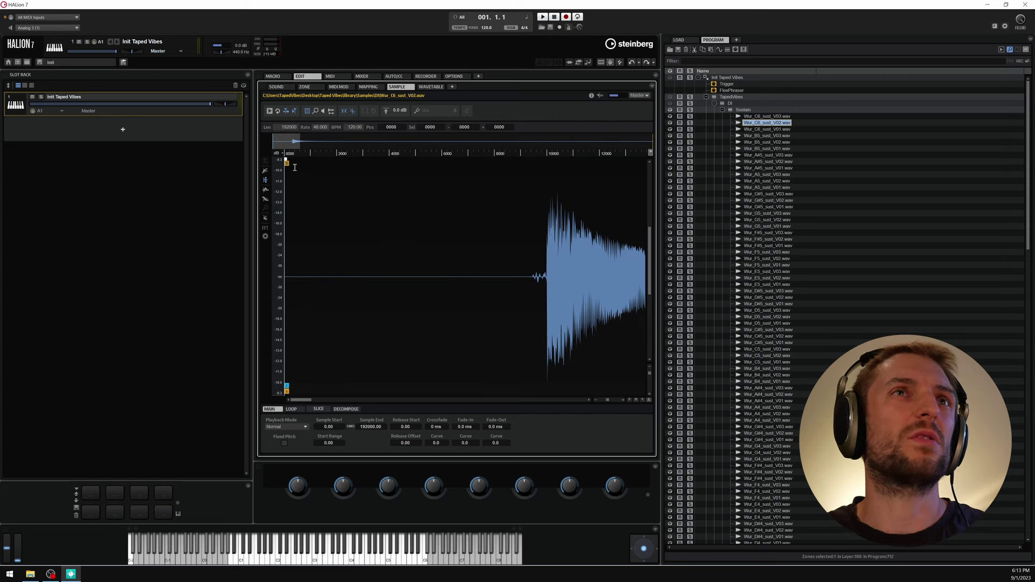
drag(286, 164, 550, 186)
key(Down)
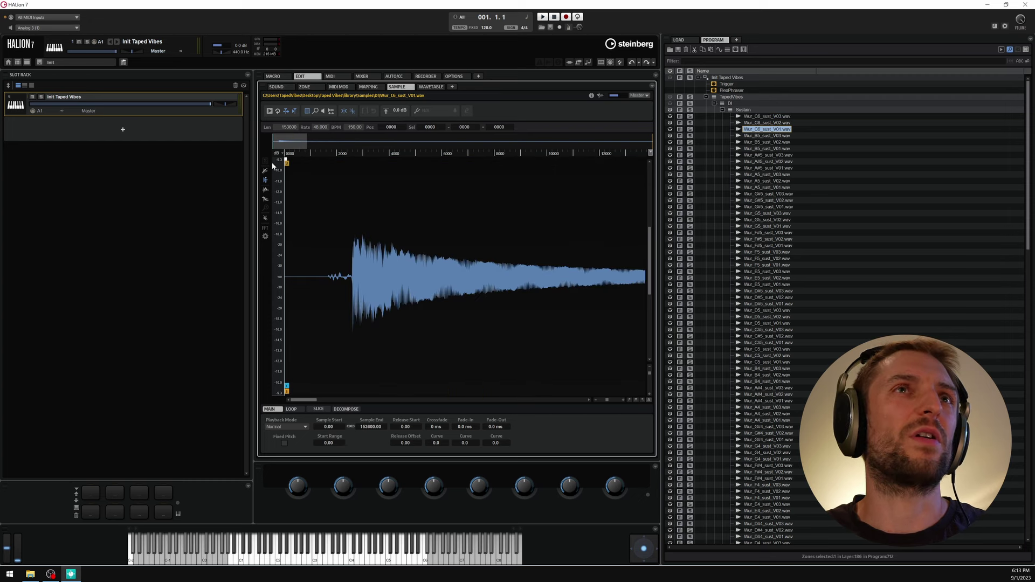
drag(287, 163, 355, 174)
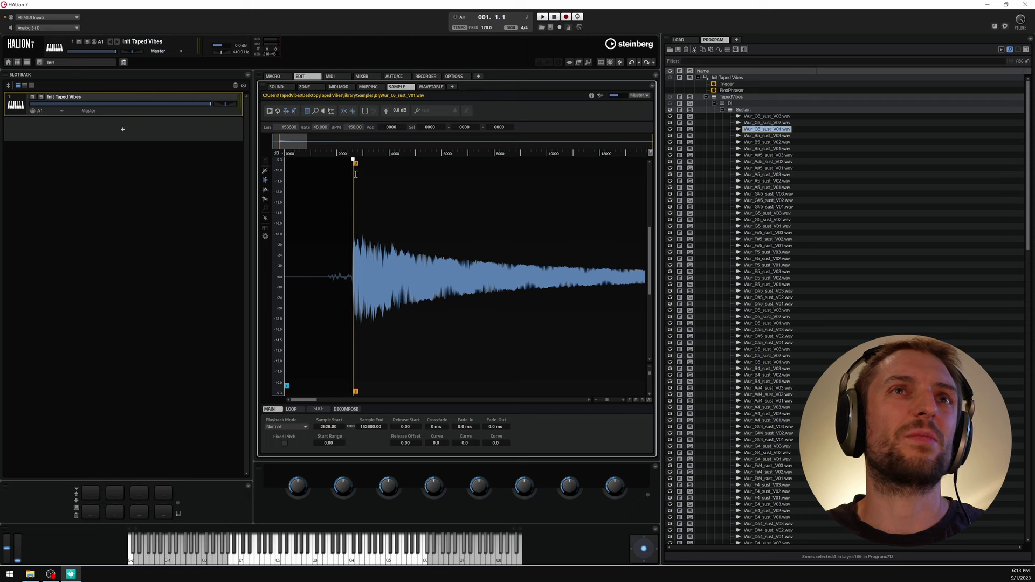
scroll(355, 174, up, 3)
scroll(358, 239, up, 2)
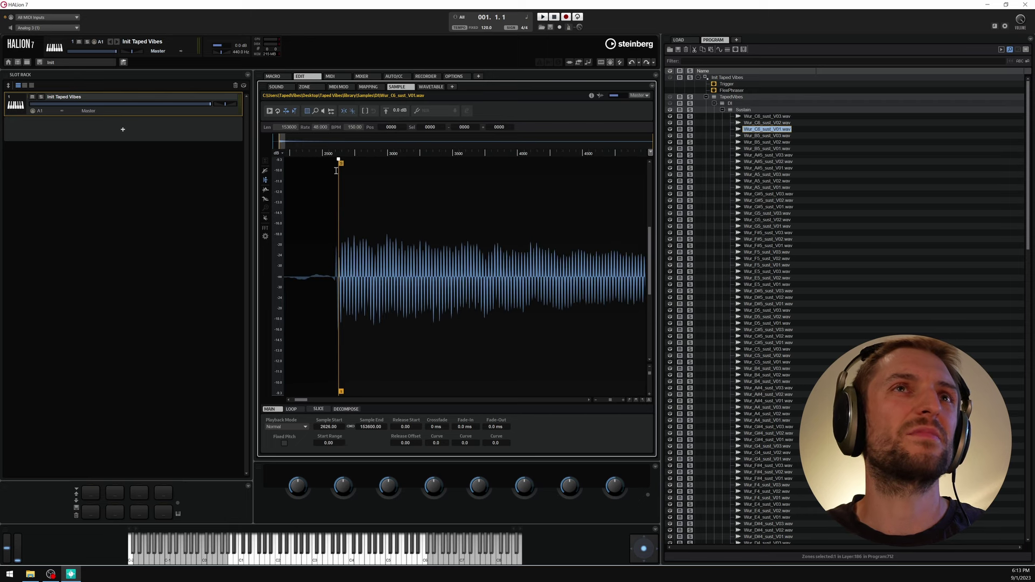
drag(340, 161, 337, 161)
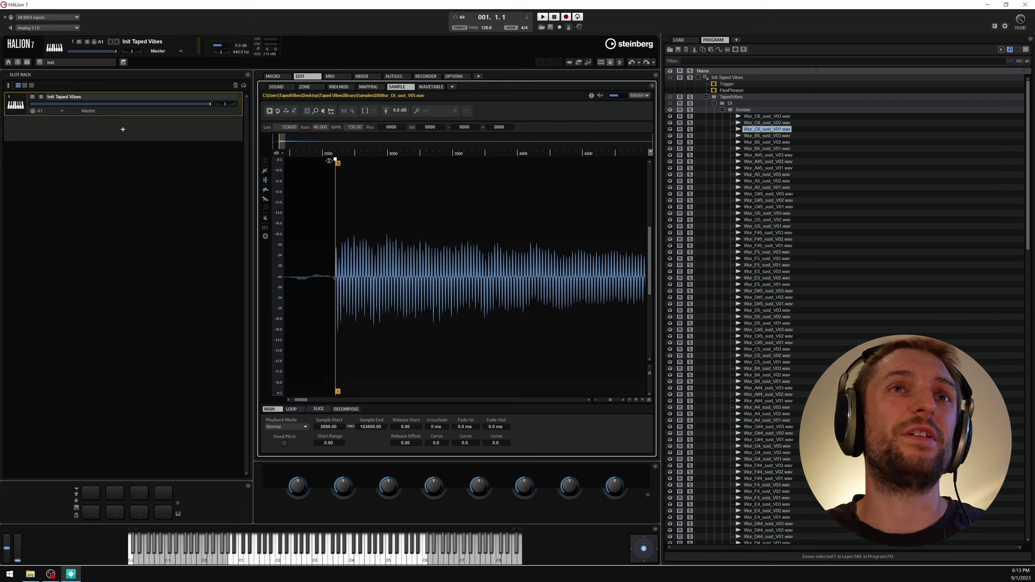
- Move the sample start of Wur_B5_sust_V02.wav to the beginning of its attack, at about 8324
key(Down)
key(Down)
drag(549, 182, 553, 182)
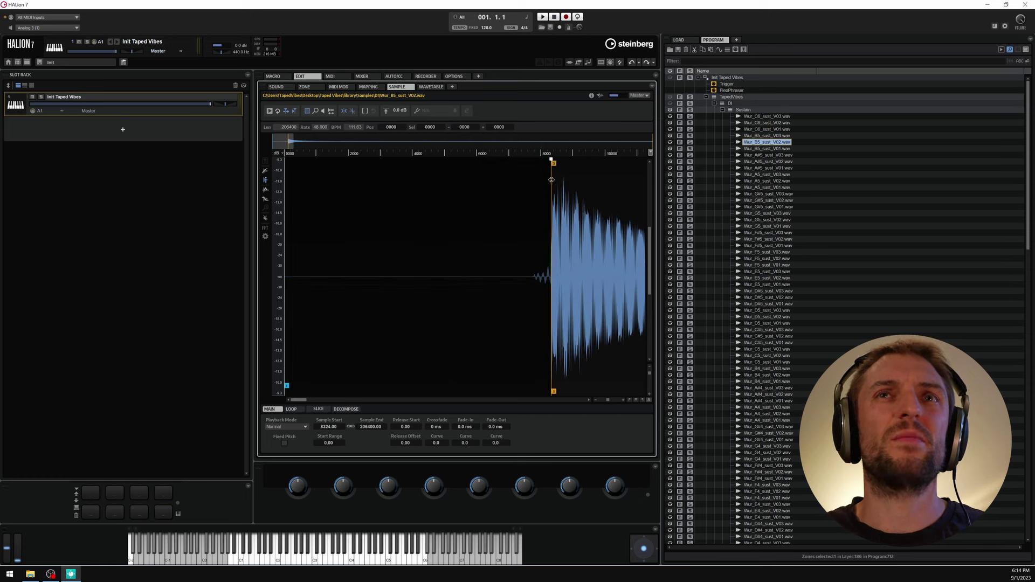
- Fine-tune the sample start of Wur_B5_sust_V02.wav against the first peak of its attack
scroll(555, 216, up, 5)
scroll(531, 248, up, 2)
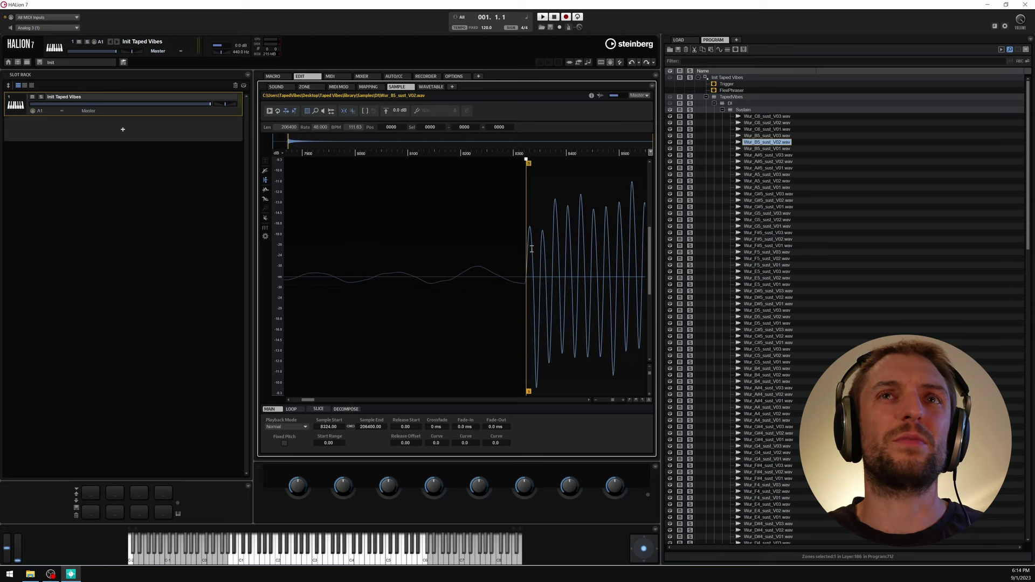
mouse_move(522, 165)
mouse_down()
mouse_move(330, 162)
mouse_move(522, 176)
mouse_move(577, 164)
mouse_move(463, 178)
mouse_move(569, 167)
mouse_move(570, 176)
mouse_move(527, 177)
mouse_up()
- Skip ahead to Wur_A#5_sust_V01.wav in the Sustain layer and adjust its sample start to the attack
key(Down)
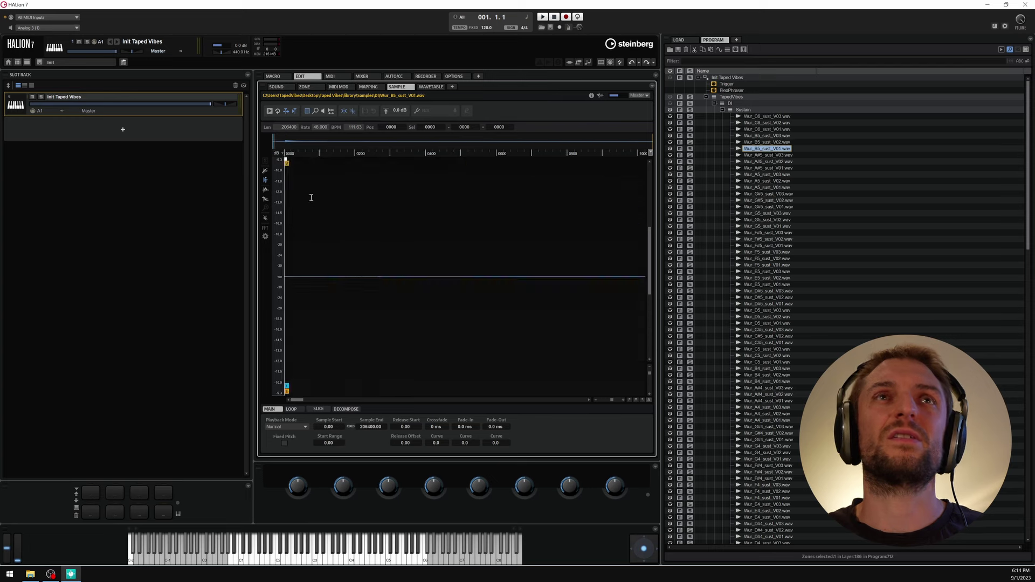
key(Down)
key(Down)
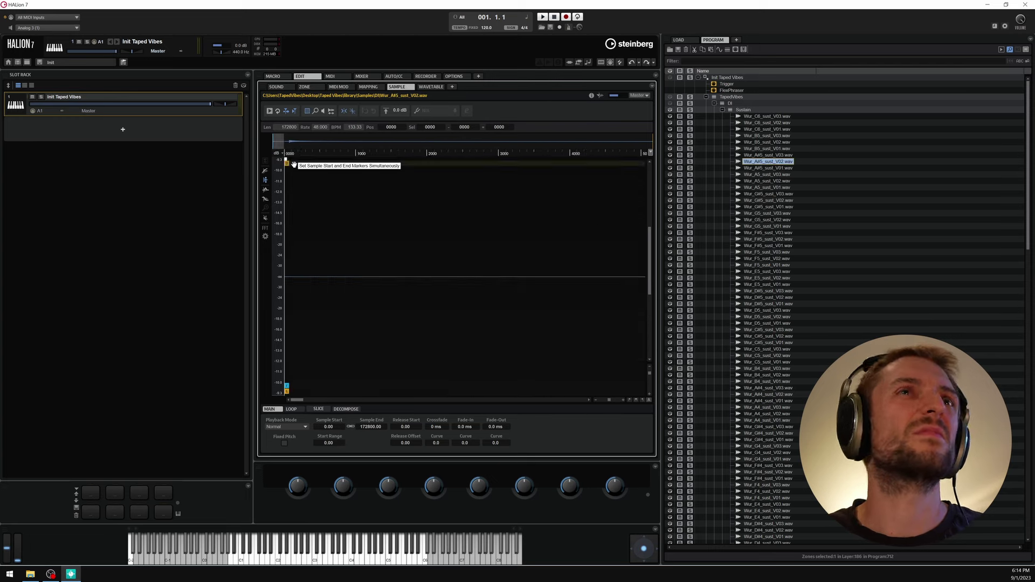
key(Down)
scroll(376, 162, up, 3)
mouse_move(376, 162)
mouse_down()
mouse_move(317, 162)
mouse_move(345, 159)
mouse_up()
- Move the sample start of Wur_A5_sust_V03.wav to the beginning of its attack, fine-tuned to about 7937
key(Down)
drag(462, 167, 541, 168)
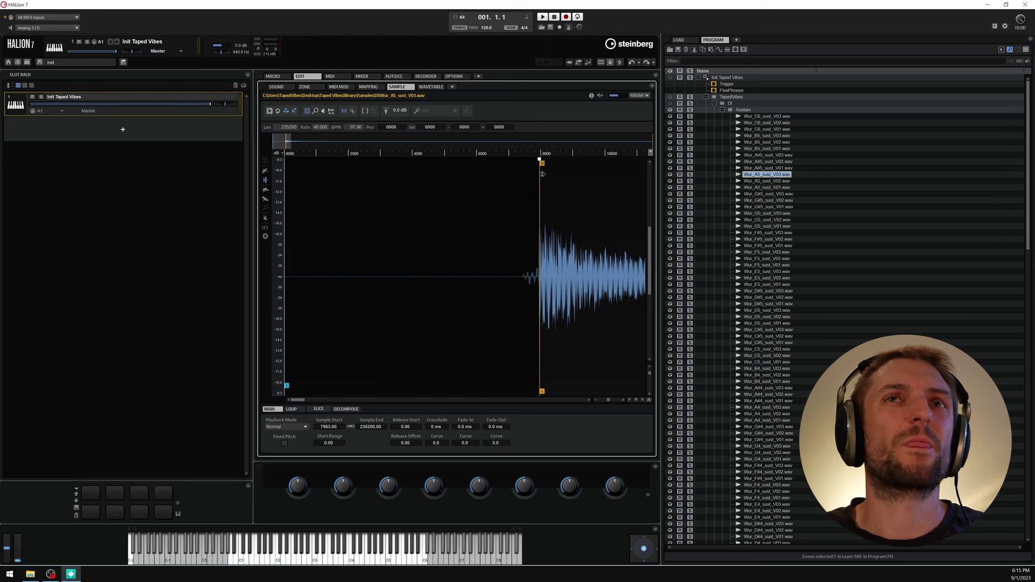
scroll(467, 221, up, 3)
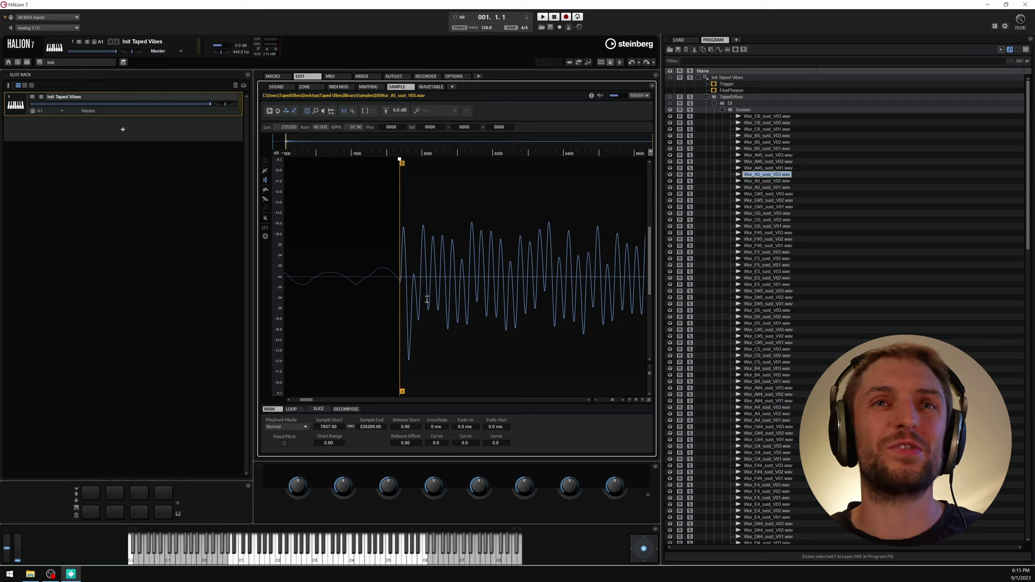
scroll(426, 299, down, 5)
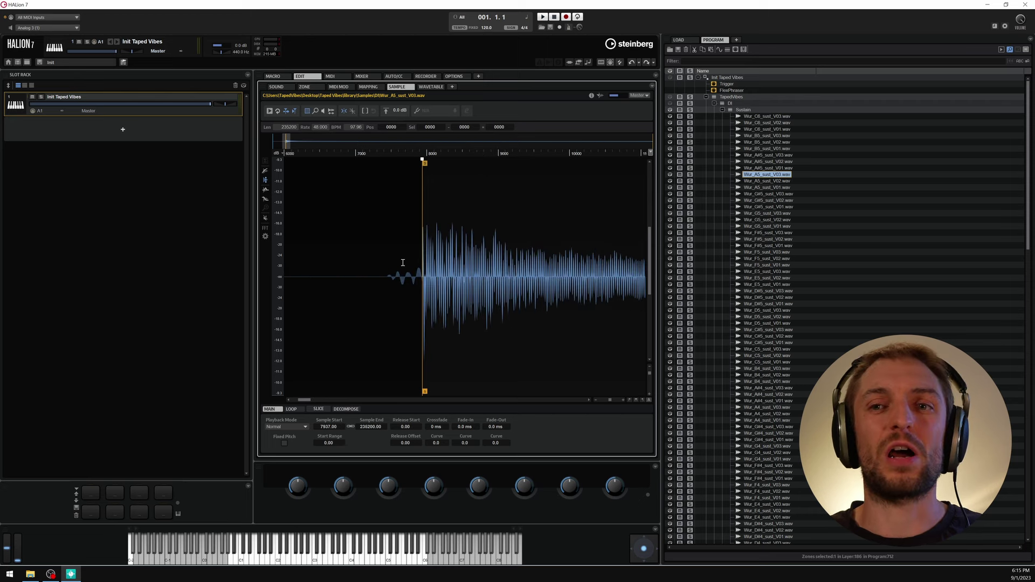
scroll(461, 283, down, 2)
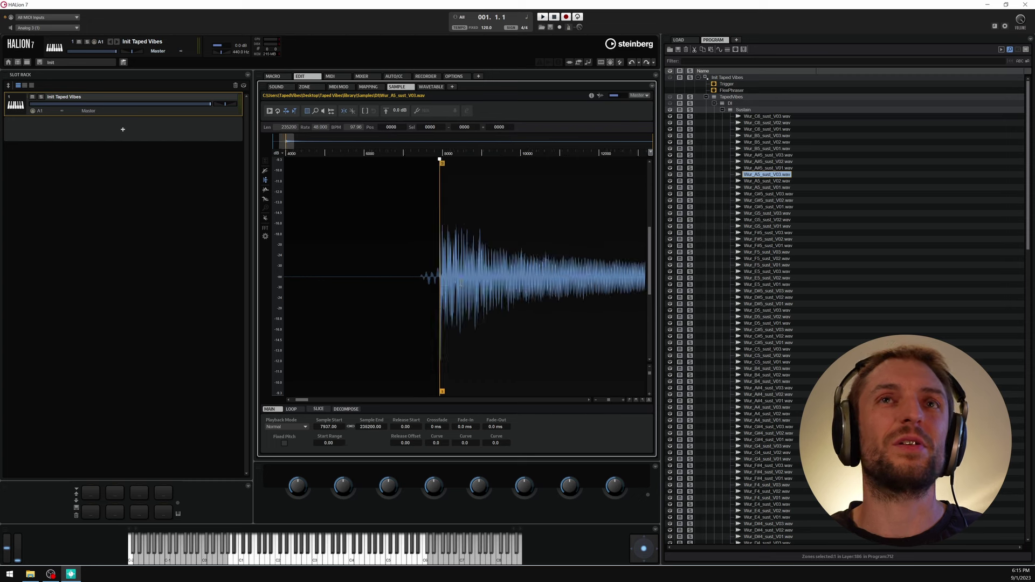
- Move the sample start of Wur_A5_sust_V02.wav to the beginning of its attack, at about 6478
key(Down)
drag(472, 177, 540, 183)
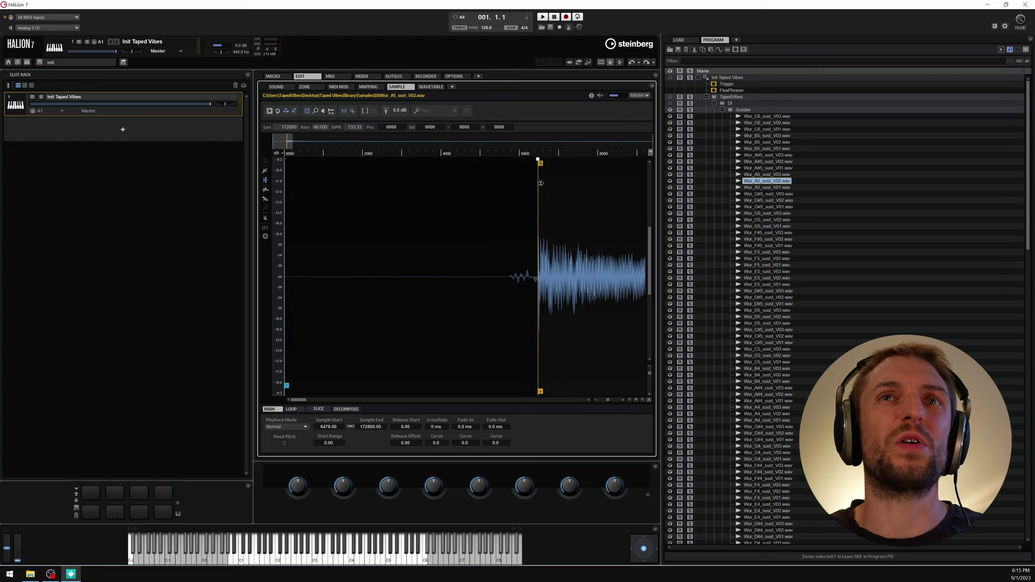
scroll(541, 184, up, 6)
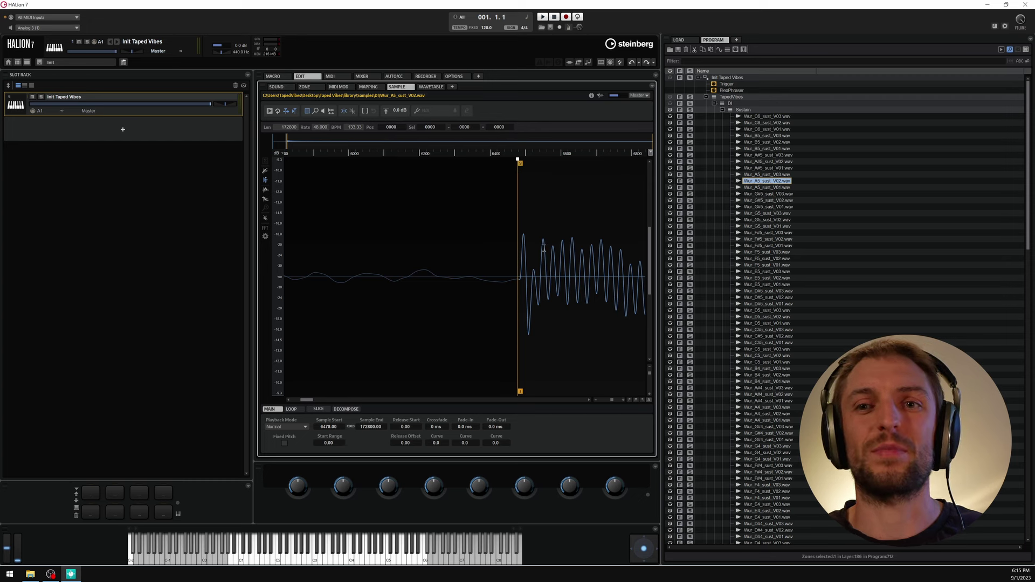
- Collapse the Sustain layer, expand the Release layer and select its RR1 sublayer
key(Left)
key(Left)
key(Down)
key(Right)
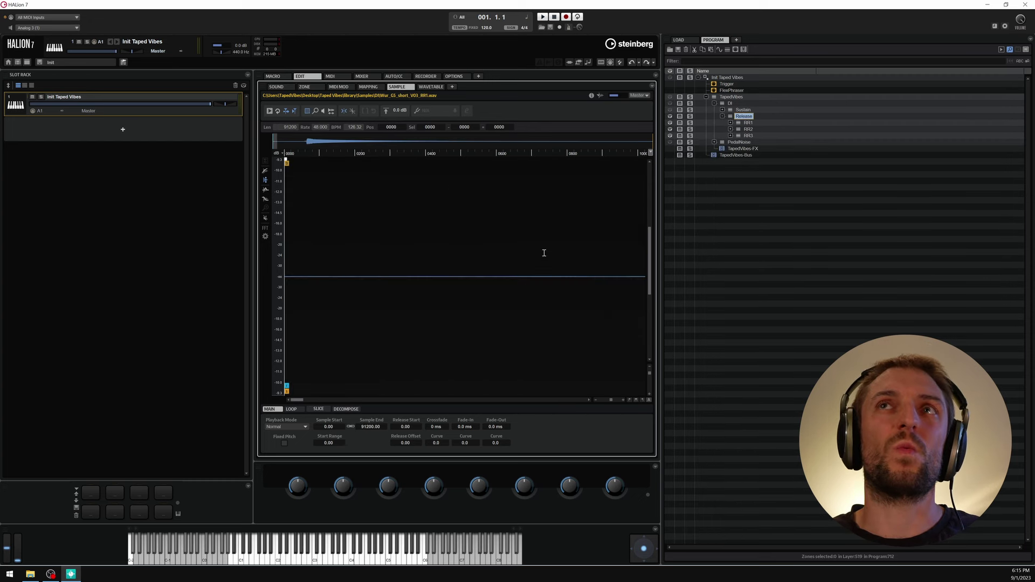
key(Down)
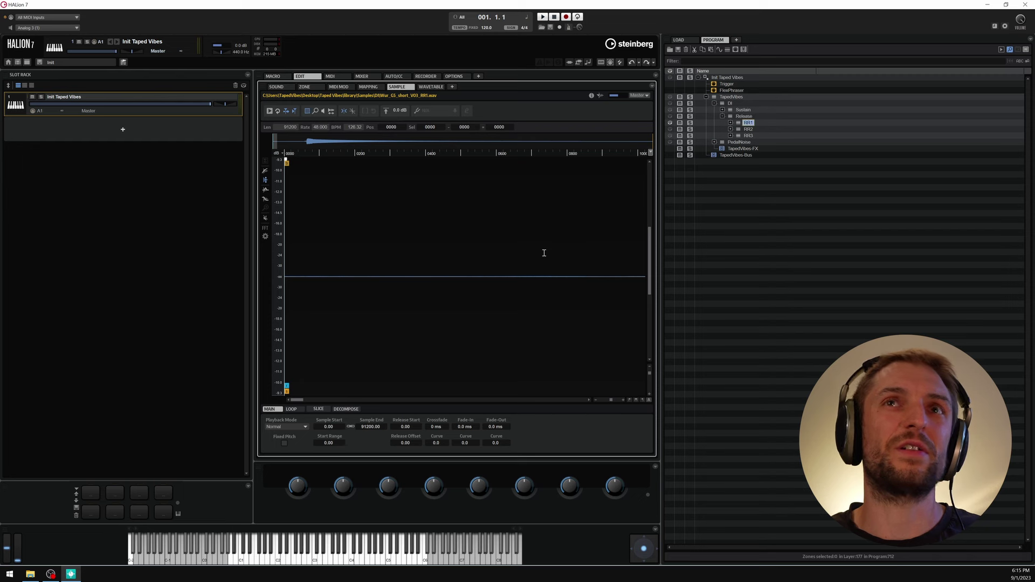
key(Down)
key(Up)
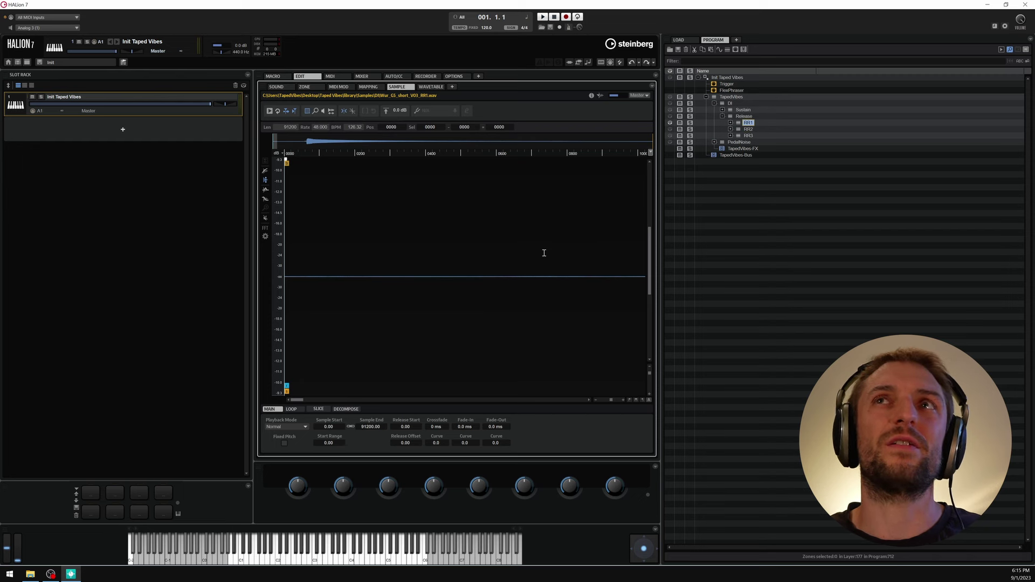
- Audition Wur_G5_short_V03_RR1.wav from within its full waveform using the Play tool
right_click(469, 247)
click(493, 267)
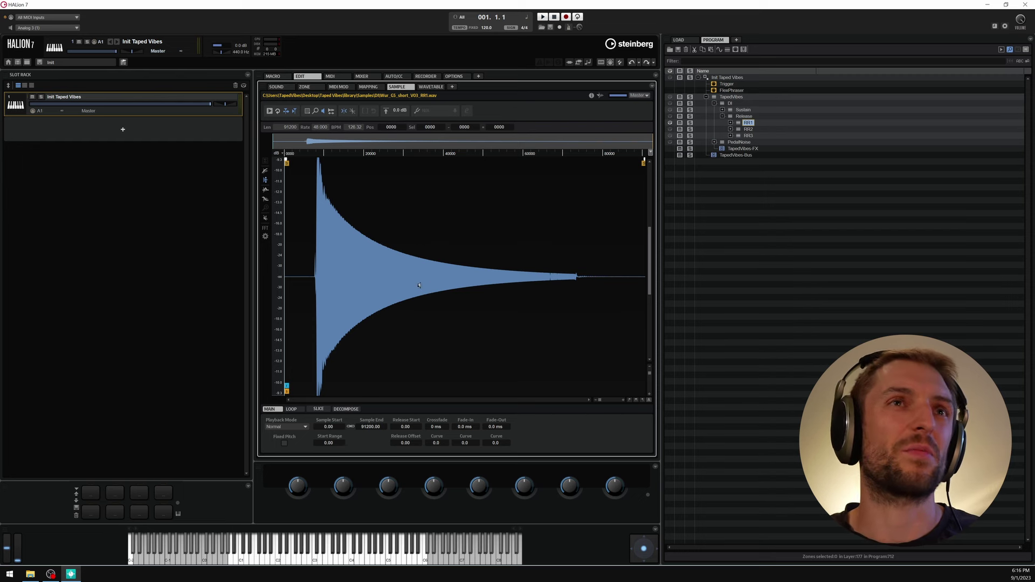
click(460, 266)
click(473, 268)
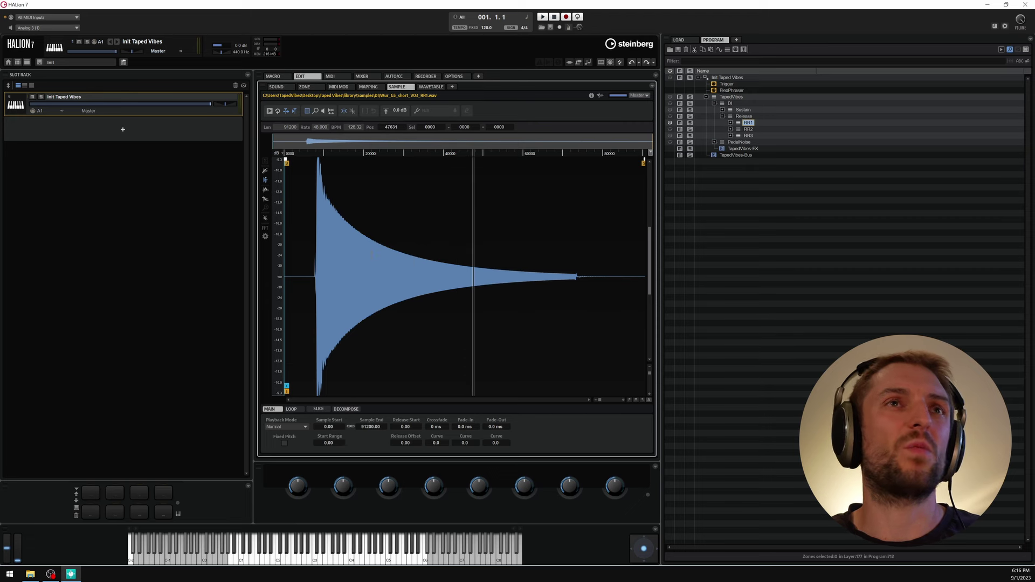
- Show the spectrogram behind the waveform and place the position cursor at the release noise, at about 72919
click(314, 238)
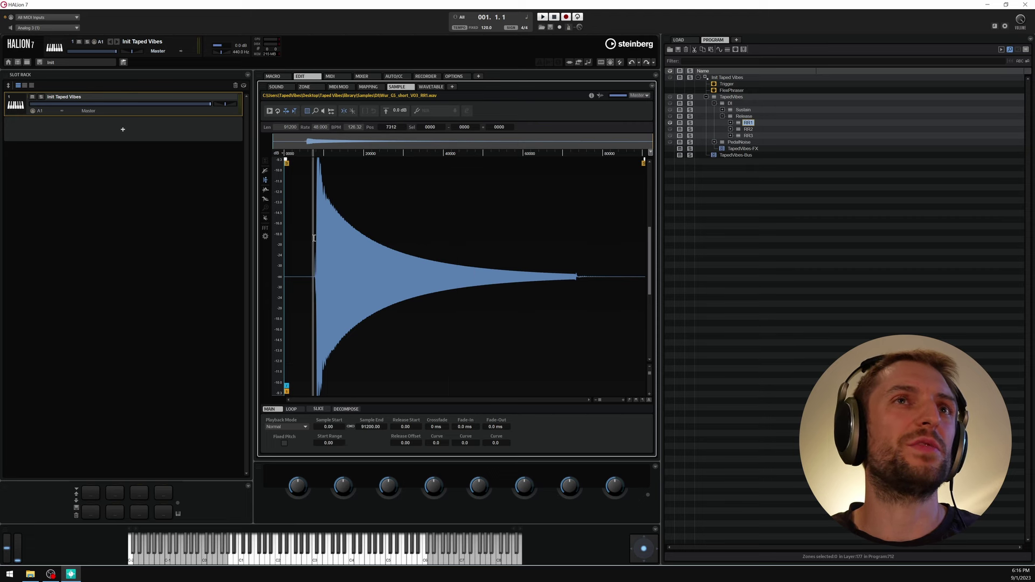
click(265, 229)
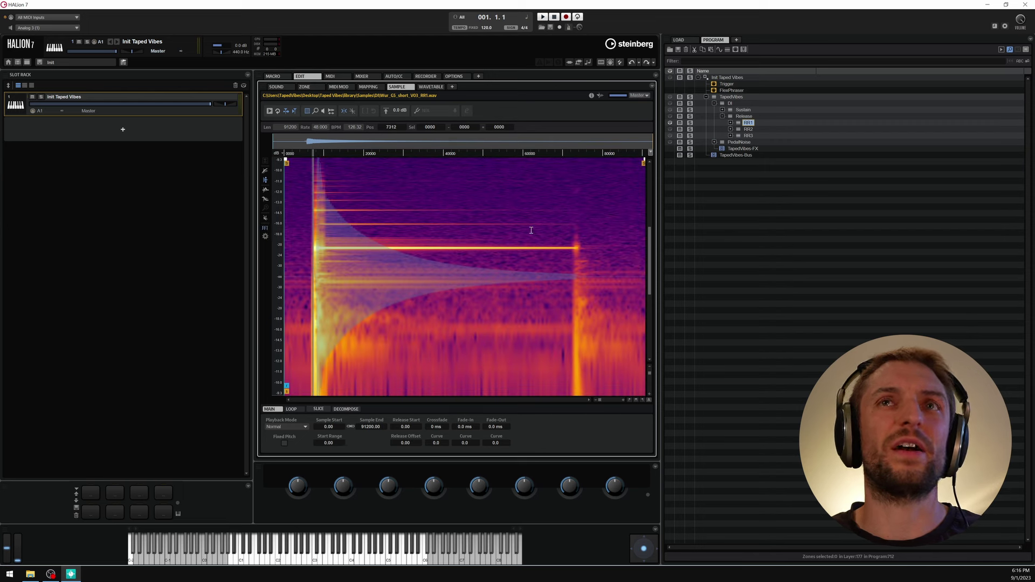
click(572, 338)
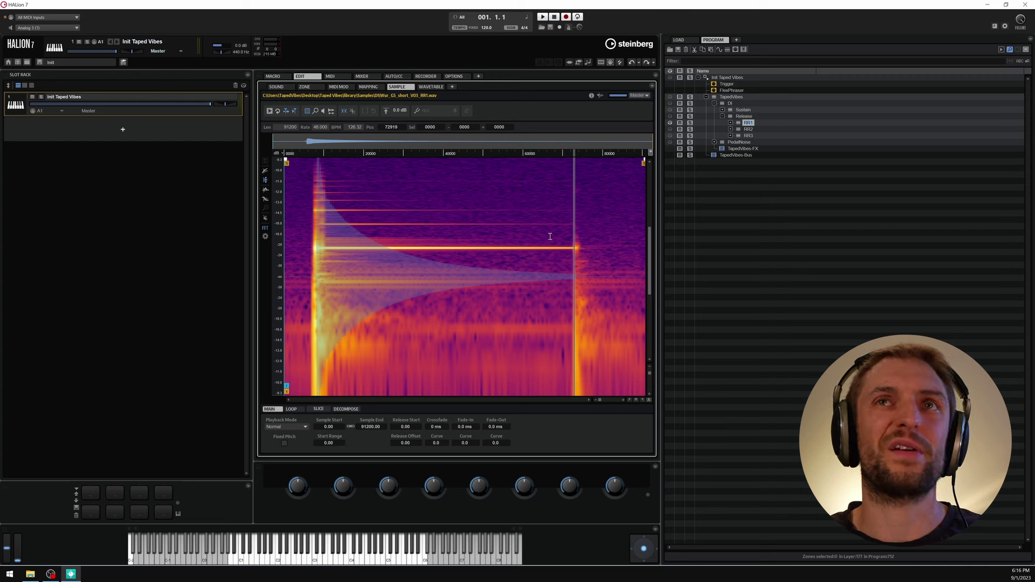
- Balance the display opacity between wave and spectrogram, and set the spectrogram's color scheme to Plasma
click(264, 237)
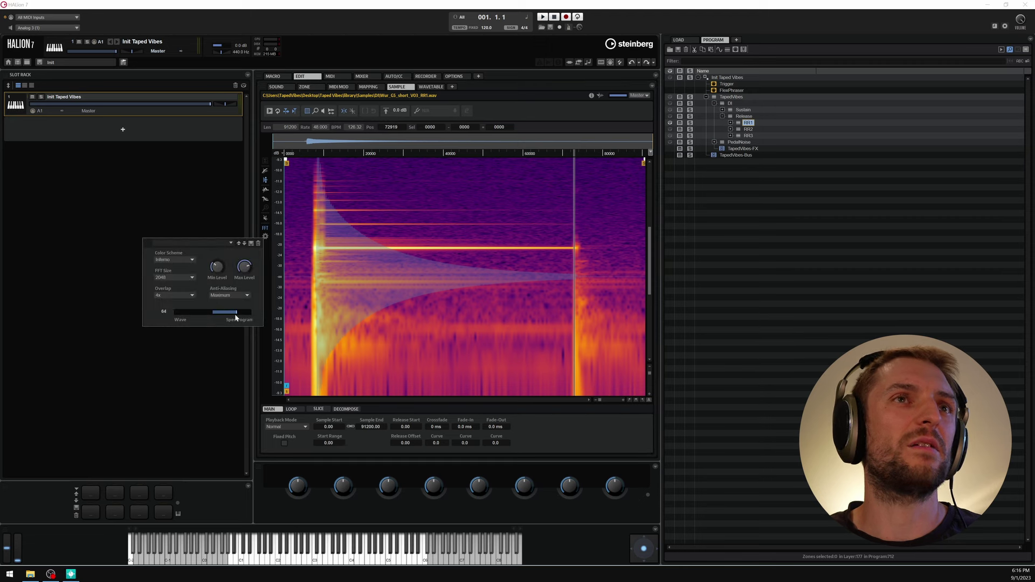
drag(236, 317, 207, 318)
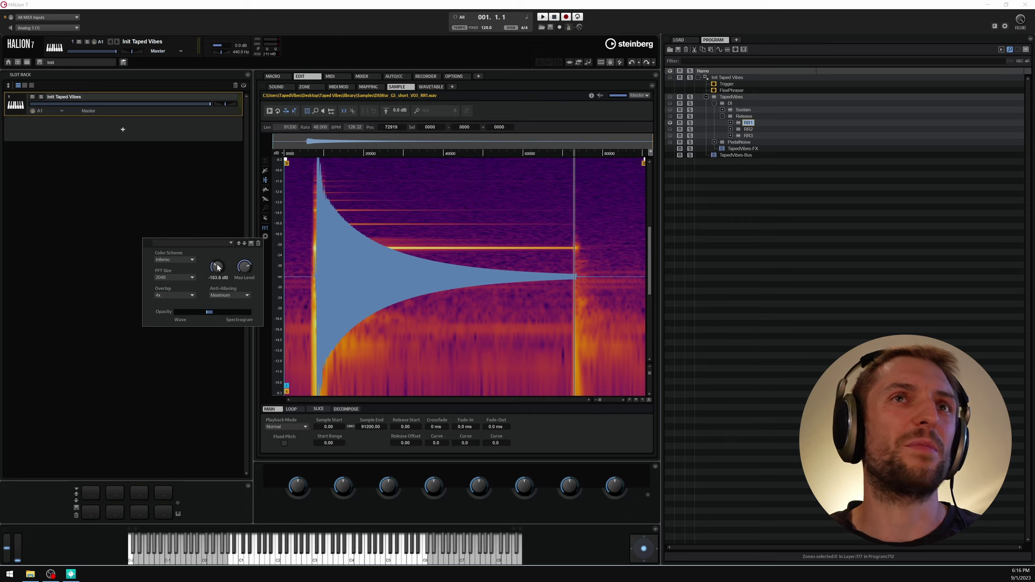
drag(217, 268, 217, 268)
click(175, 260)
click(184, 285)
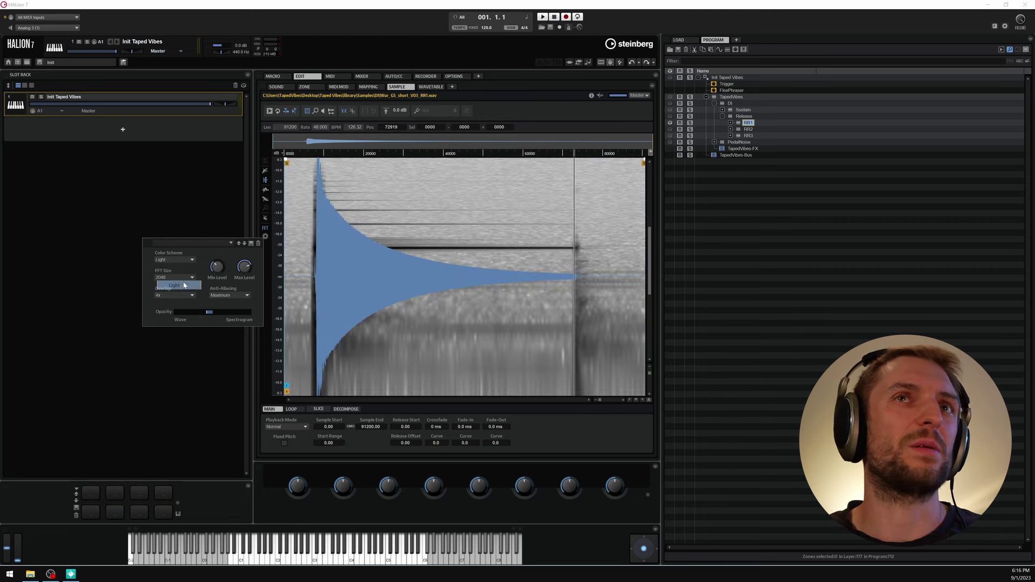
click(183, 261)
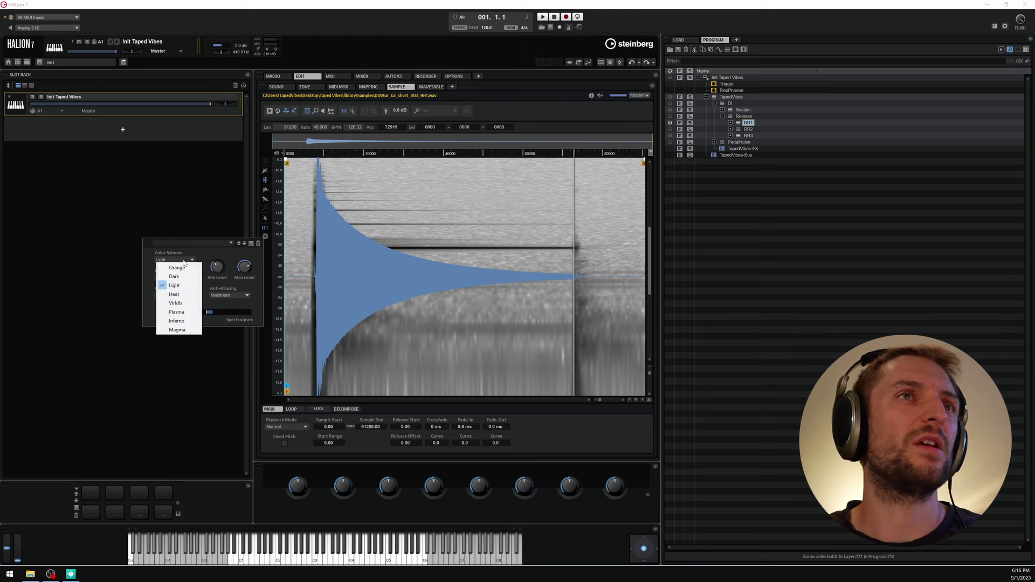
click(188, 315)
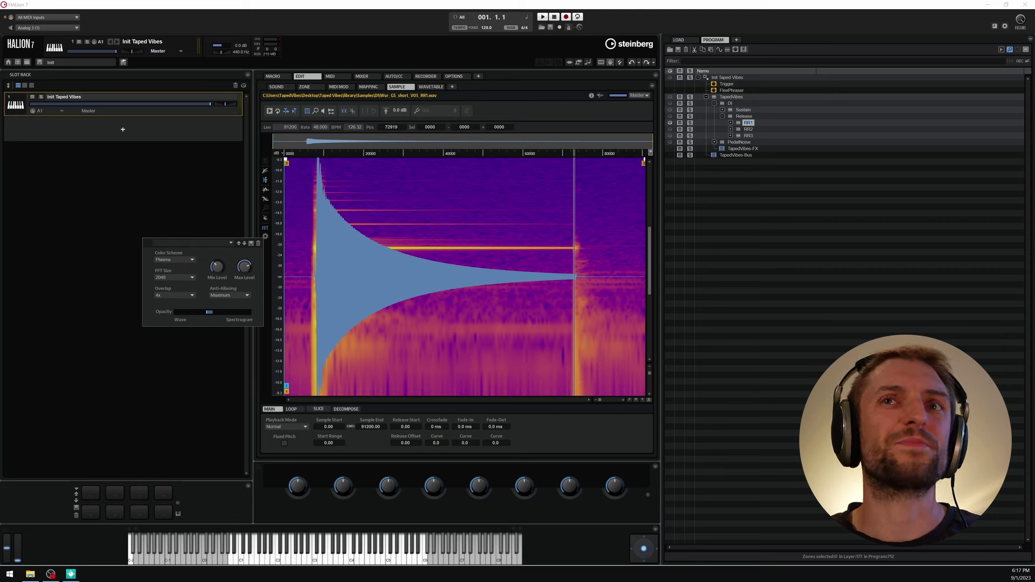
- Move the sample start of Wur_G5_short_V03_RR1.wav to the onset of the release noise, at about 72919
scroll(362, 221, up, 3)
scroll(362, 221, down, 1)
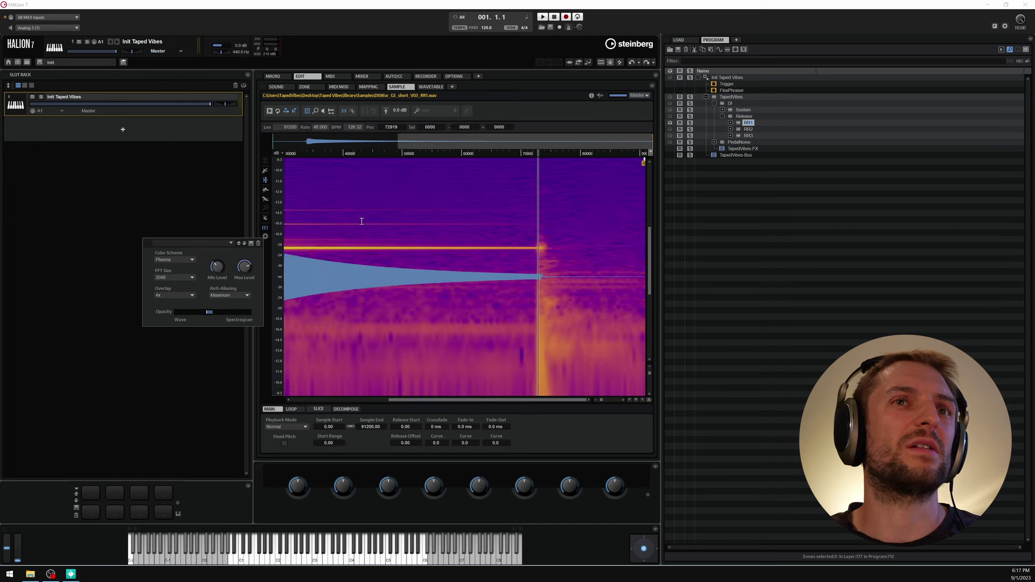
scroll(362, 221, down, 2)
drag(286, 161, 575, 180)
scroll(579, 264, up, 3)
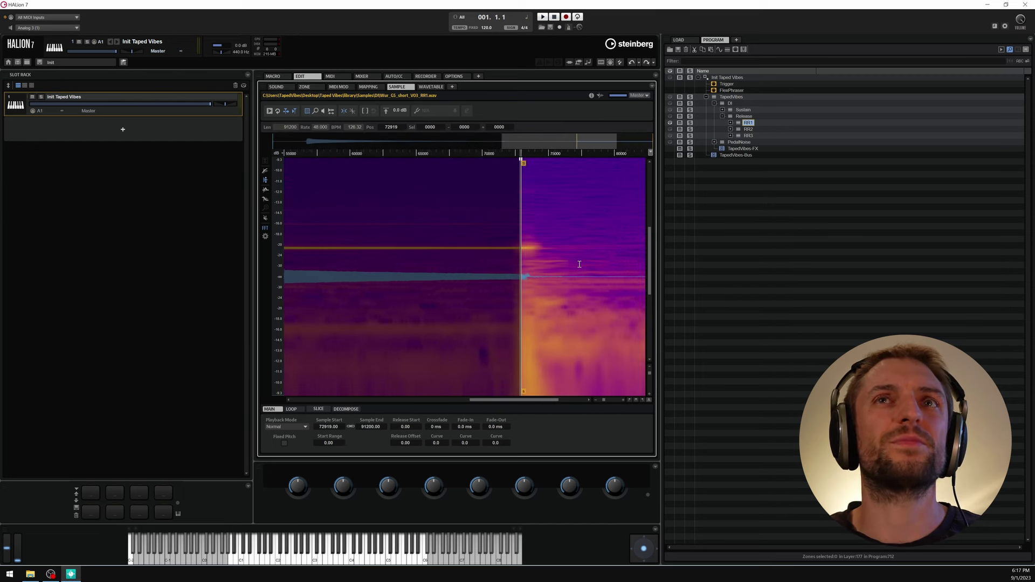
scroll(579, 264, up, 3)
- Choose the Play tool, expand the RR1 layer and open Wur_F1_short_V01_RR1.wav in the sample editor
right_click(458, 255)
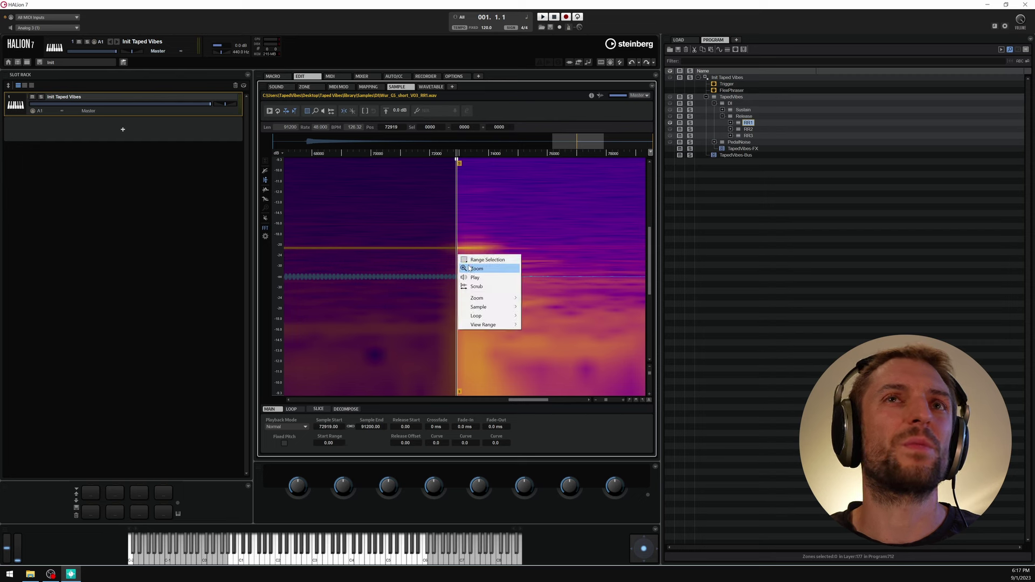
click(469, 268)
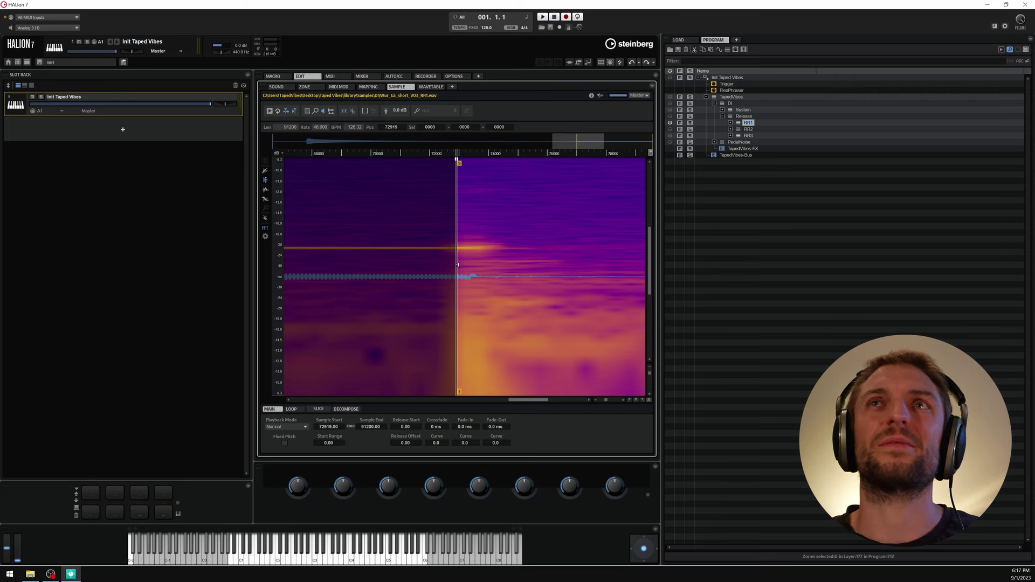
click(731, 122)
scroll(800, 343, down, 5)
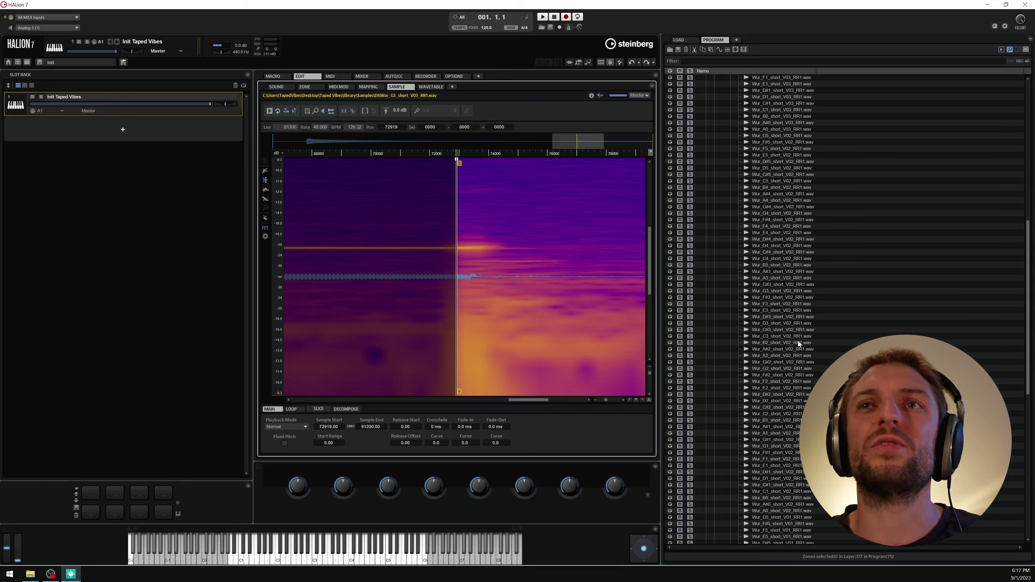
scroll(782, 235, down, 6)
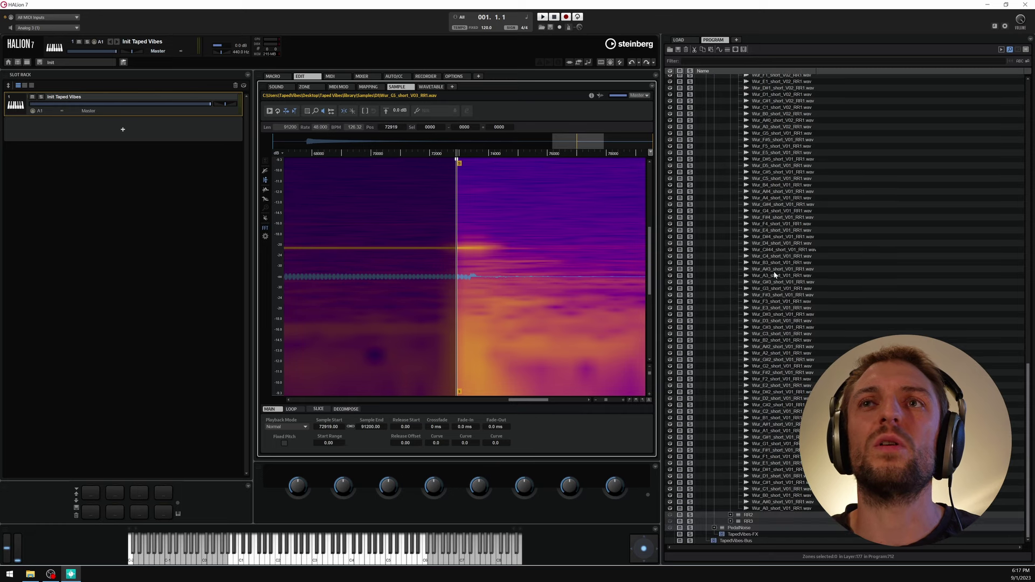
click(771, 457)
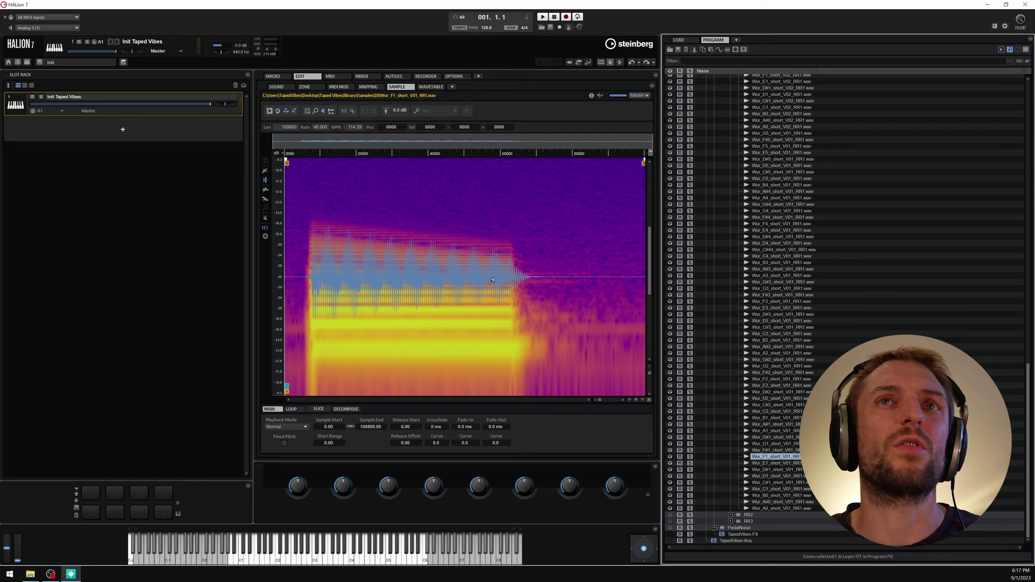
- Audition Wur_F1_short_V01_RR1.wav repeatedly from the point where the note ends and the release noise begins, around 62000
mouse_move(492, 279)
mouse_down()
mouse_move(566, 282)
mouse_move(492, 287)
mouse_up()
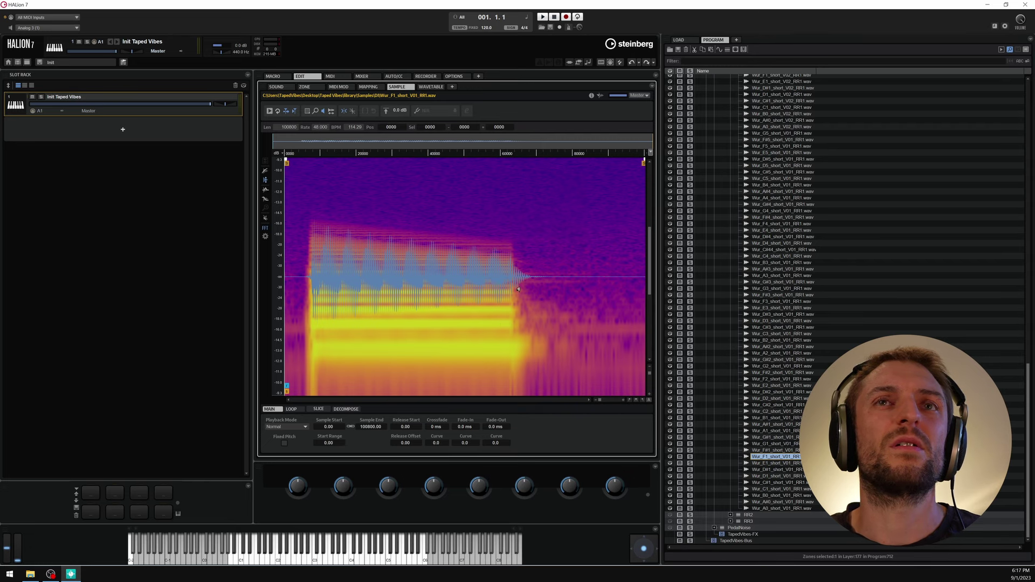
scroll(517, 289, up, 3)
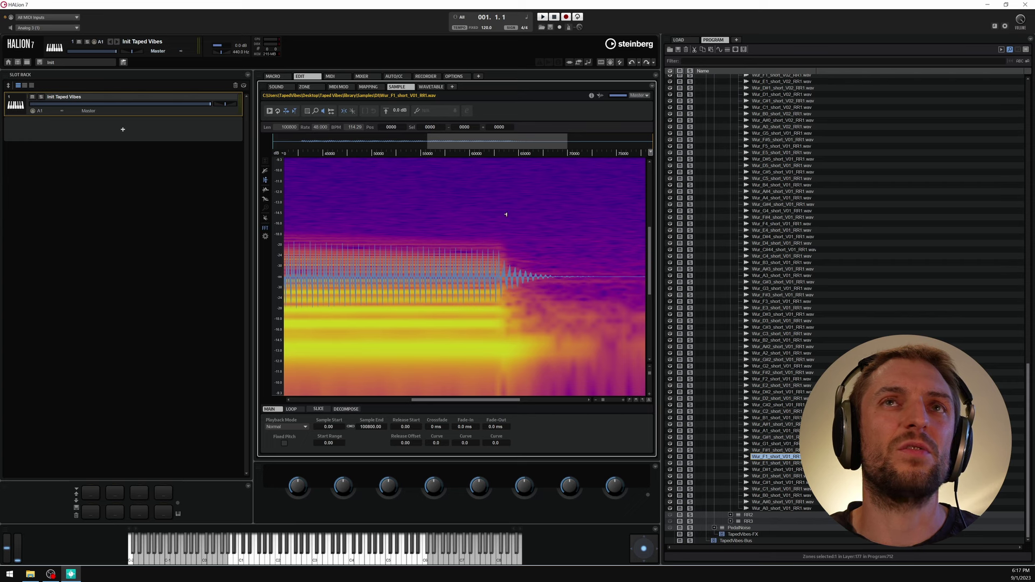
click(494, 273)
click(493, 273)
click(493, 274)
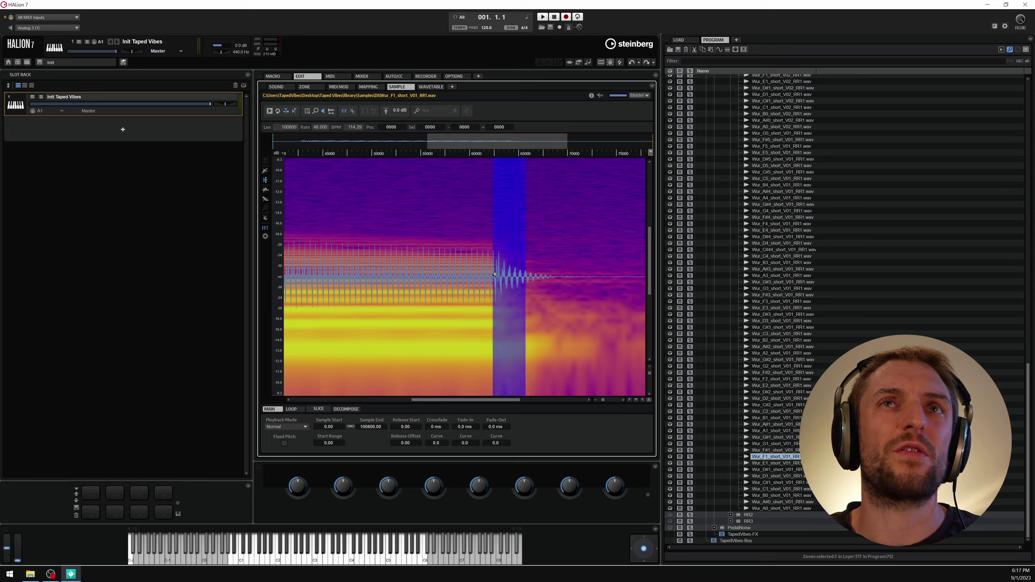
click(494, 273)
click(494, 273)
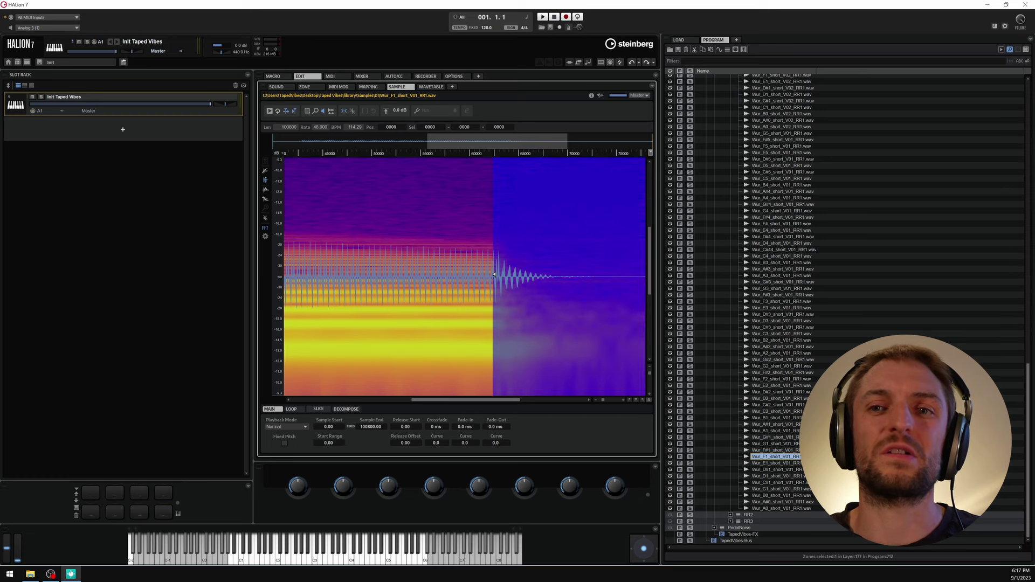
click(493, 274)
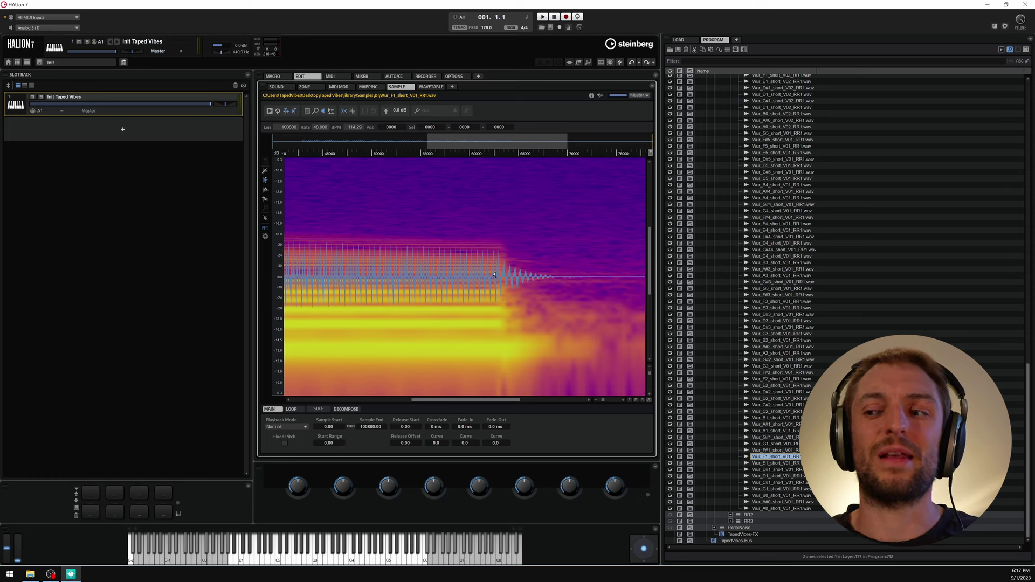
click(493, 274)
scroll(496, 311, down, 5)
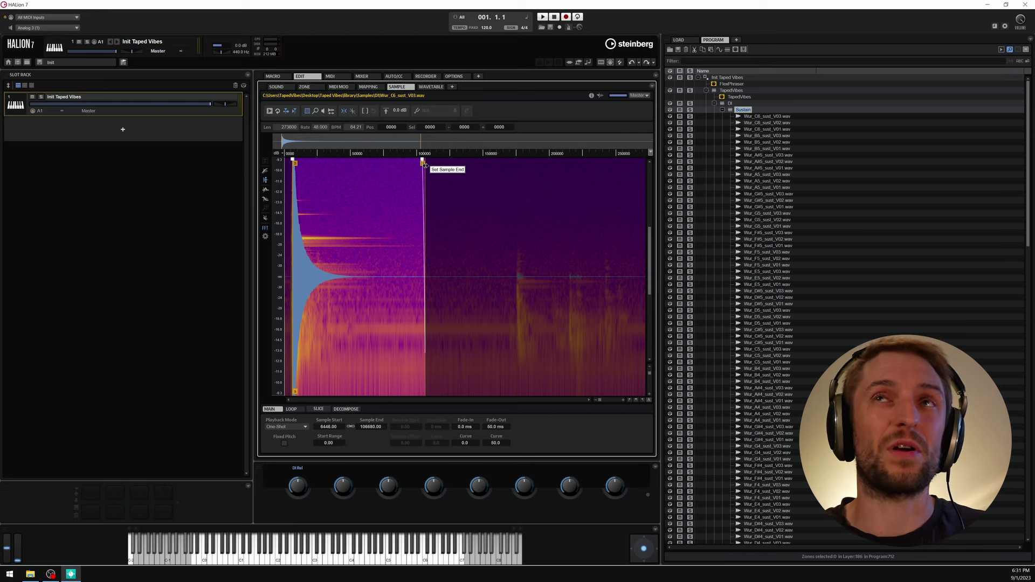
- Review the trimmed sustain samples from Wur_E1_sust_V02.wav up through the F#1 samples, and collapse the Sustain layer
scroll(836, 319, down, 20)
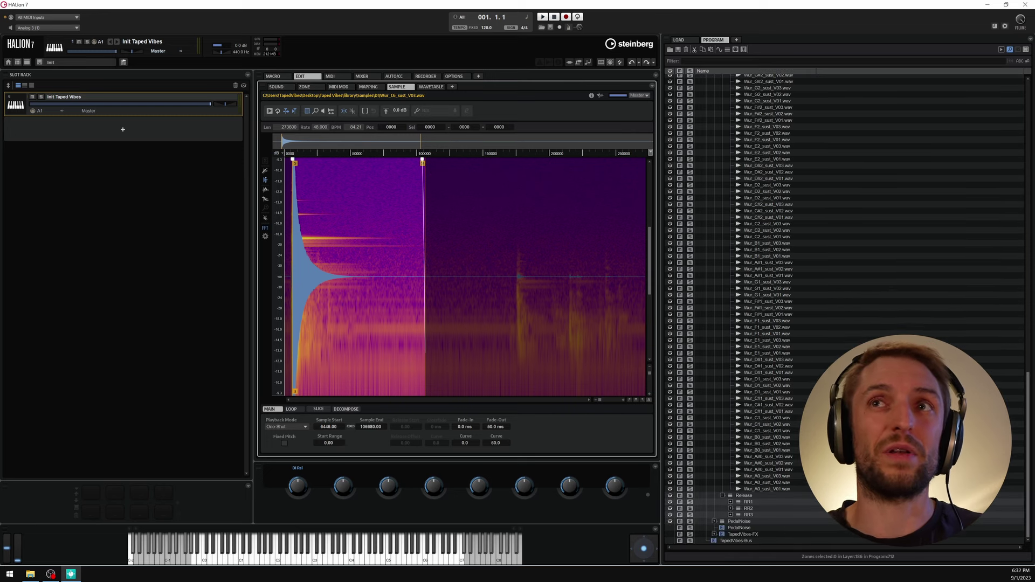
click(781, 347)
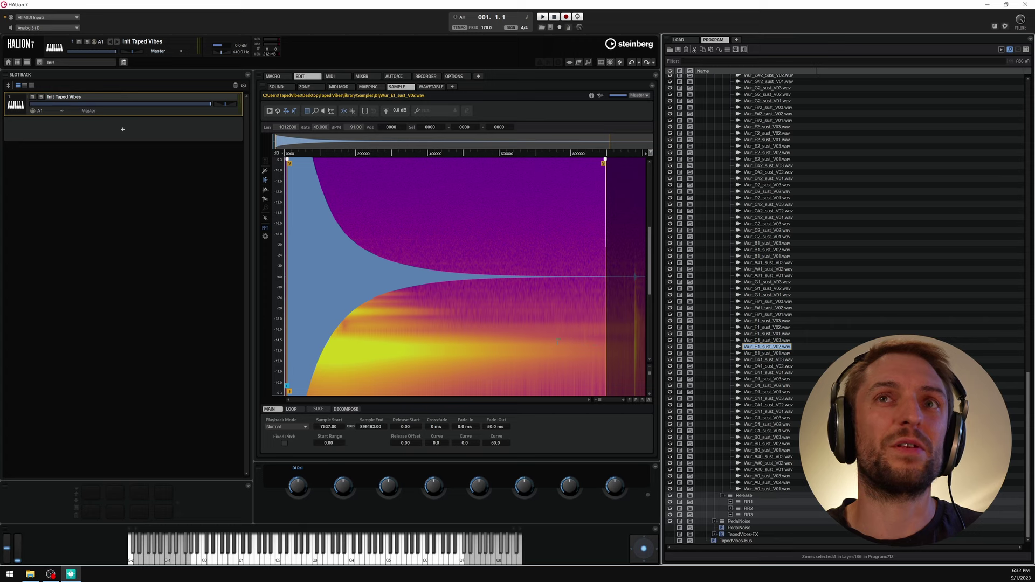
key(Up)
key(Up)
key(Up)
key(Up)
key(Up)
key(Up)
key(Up)
key(Up)
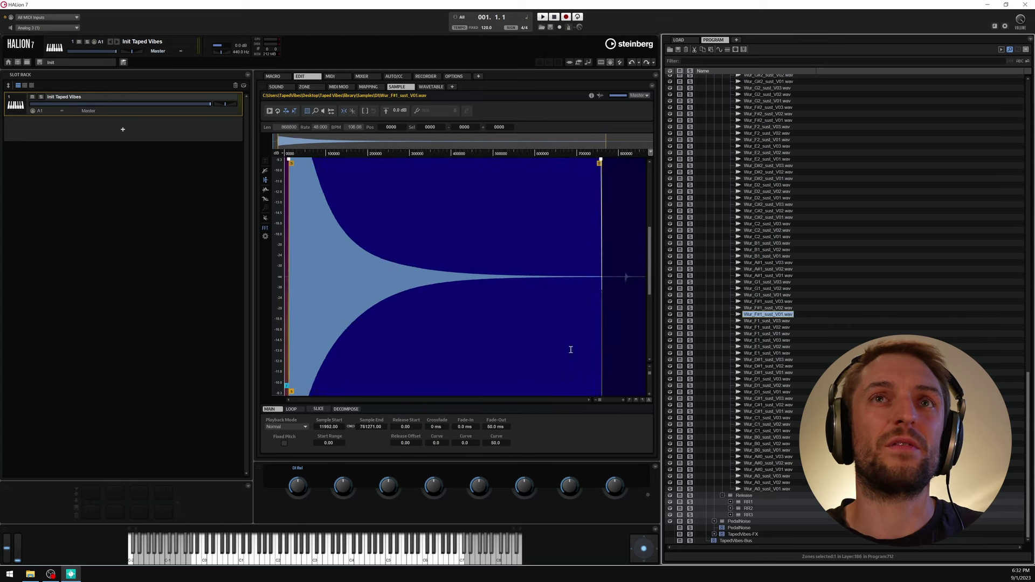
key(Up)
key(Up)
key(Left)
key(Left)
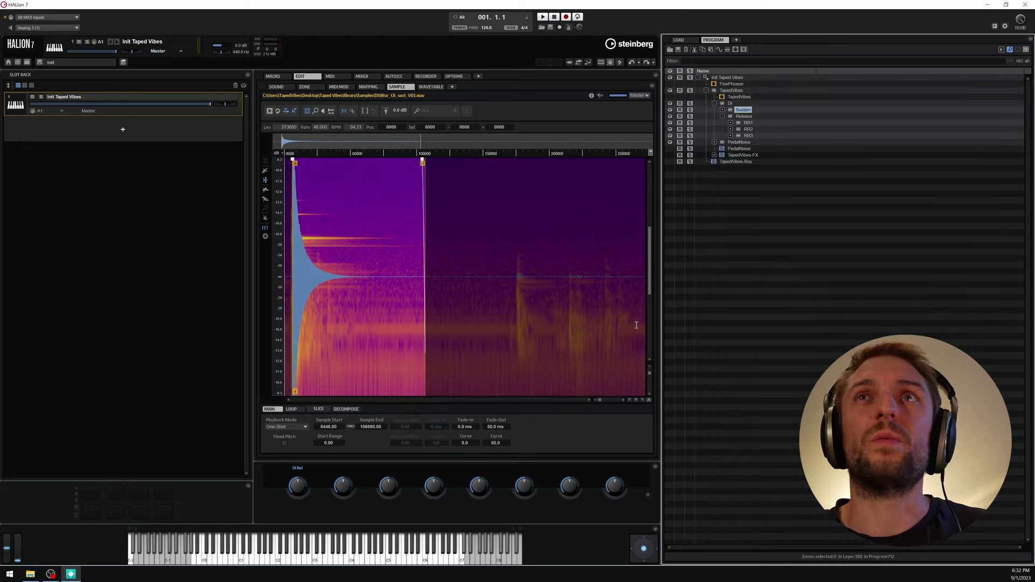
- Expand the Release layer's RR1 layer and check the trimmed release samples, ending on Wur_C4_short_V02_RR1.wav
key(Down)
key(Down)
key(Right)
key(Down)
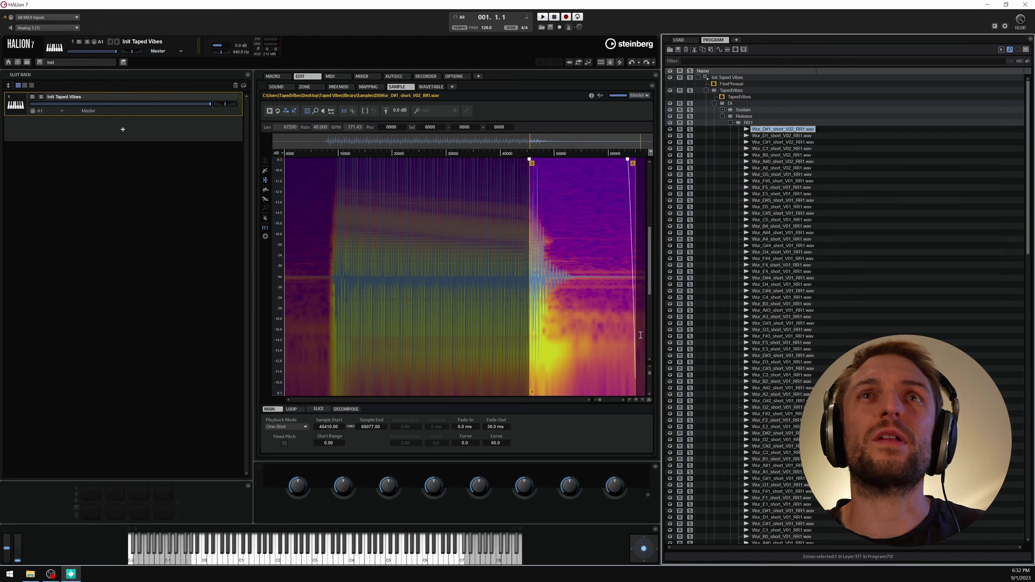
click(648, 368)
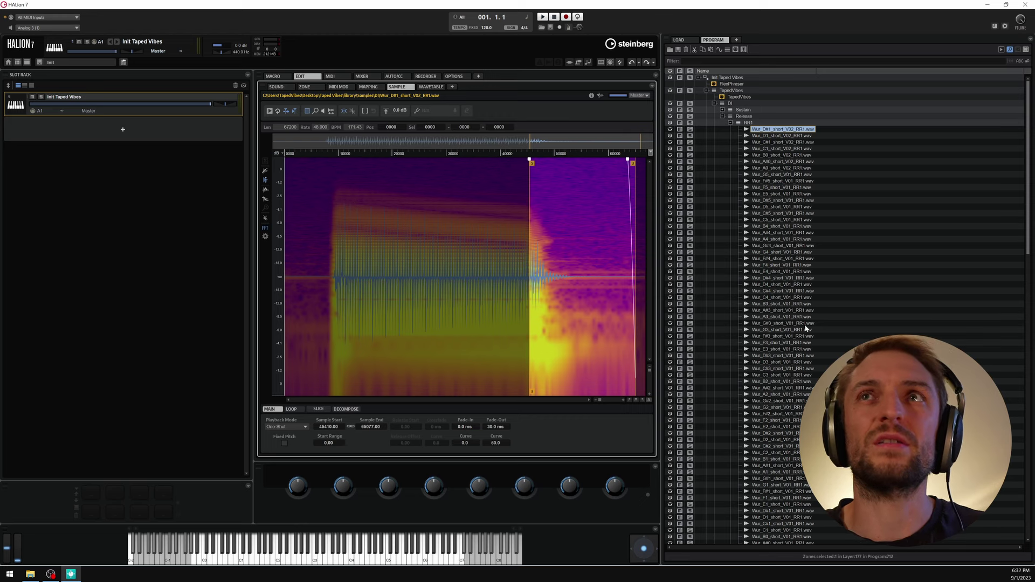
scroll(785, 378, down, 15)
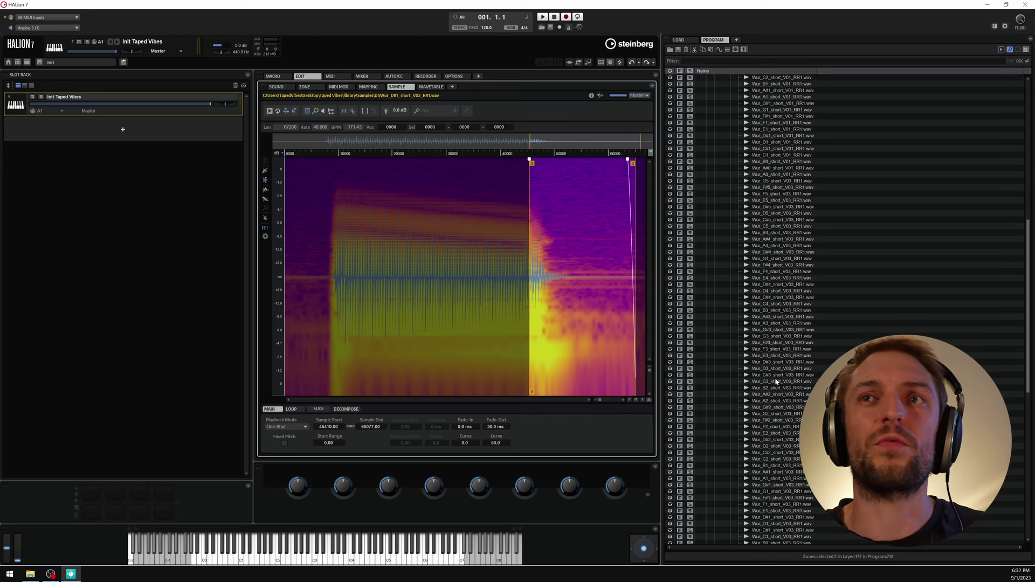
click(777, 404)
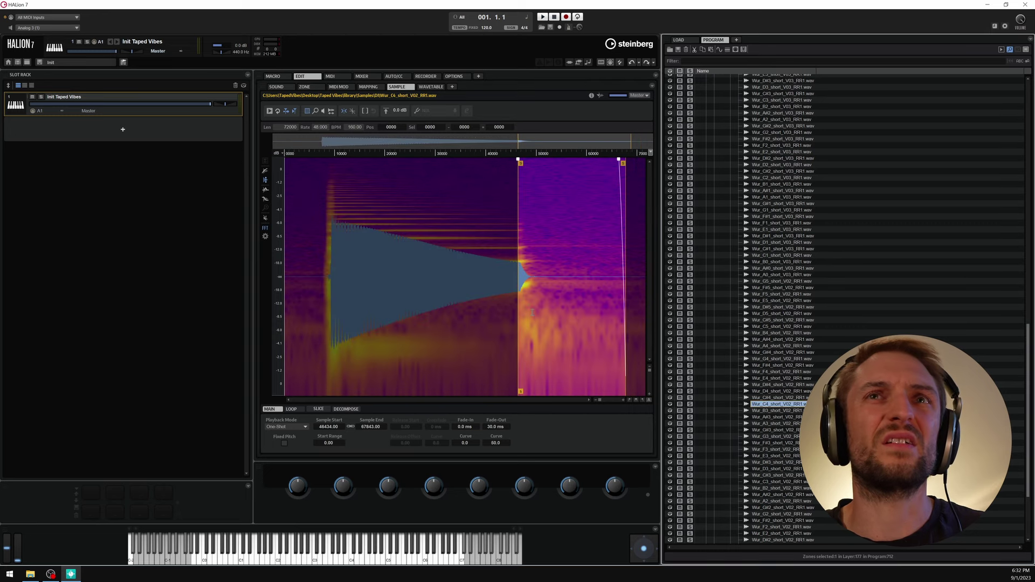
- Shift the display opacity fully to the spectrogram and inspect the release onset of Wur_E4_short_V02_RR1.wav
click(265, 236)
drag(216, 309, 255, 310)
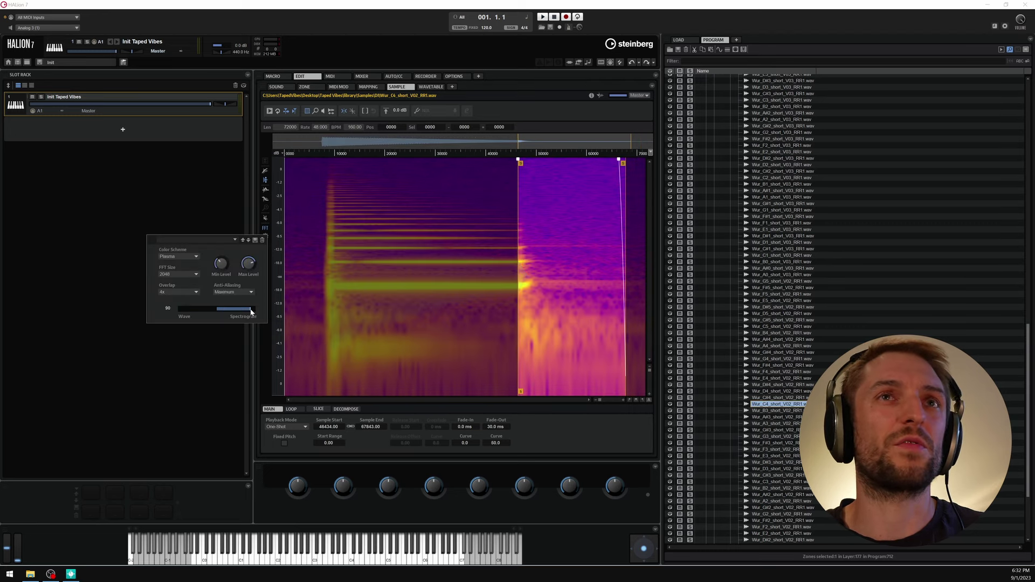
scroll(522, 275, up, 3)
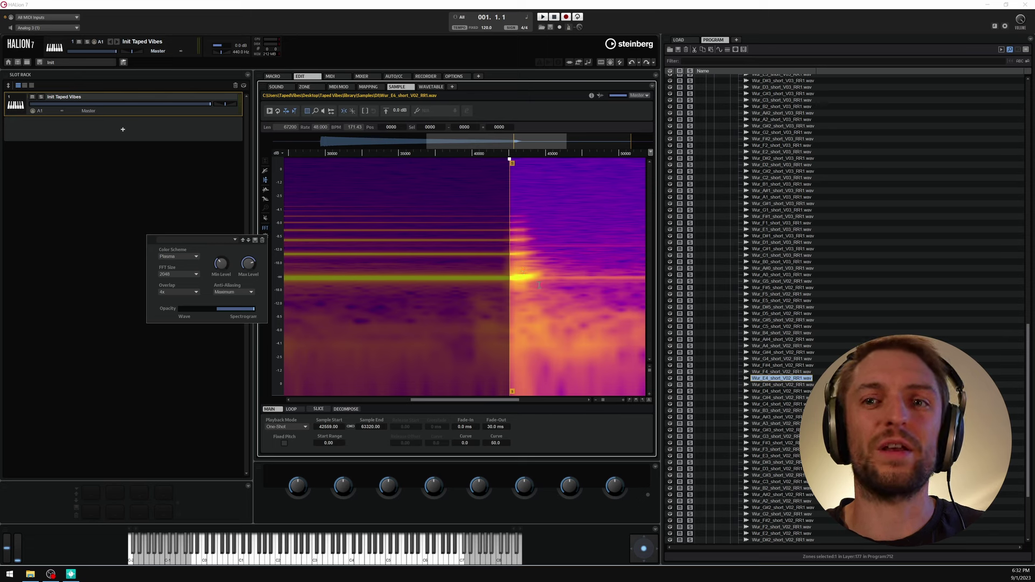
scroll(514, 274, down, 4)
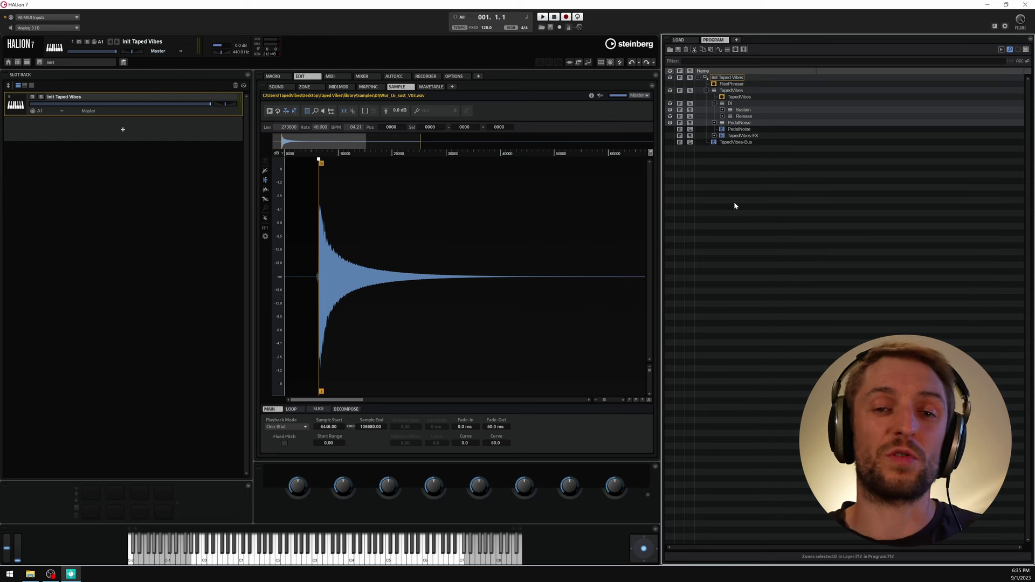
- Start exporting the Init Taped Vibes program as a VST3 preset, choosing the VST3 Layer Presets folder in the Taped Vibes library
double_click(720, 79)
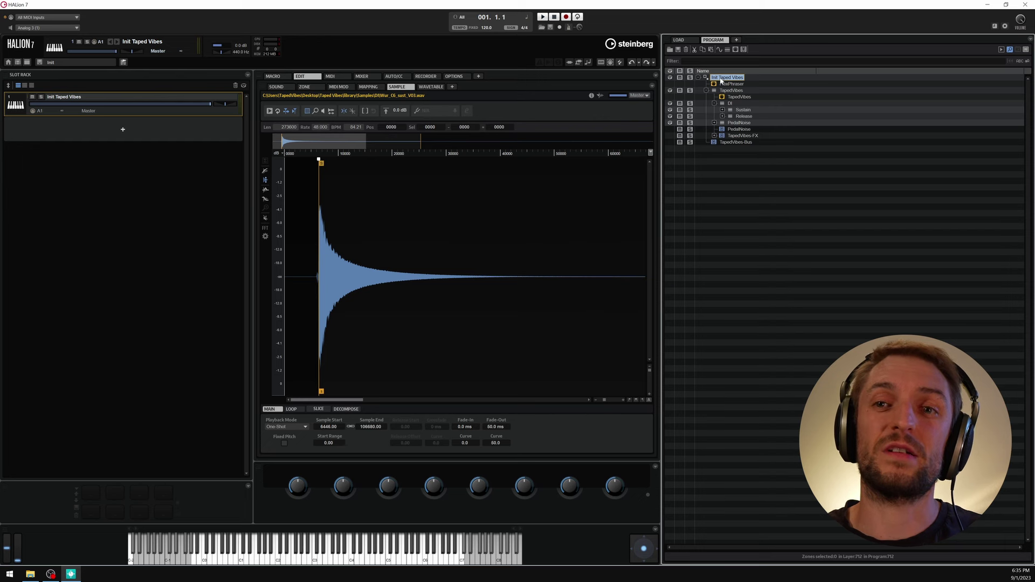
right_click(720, 79)
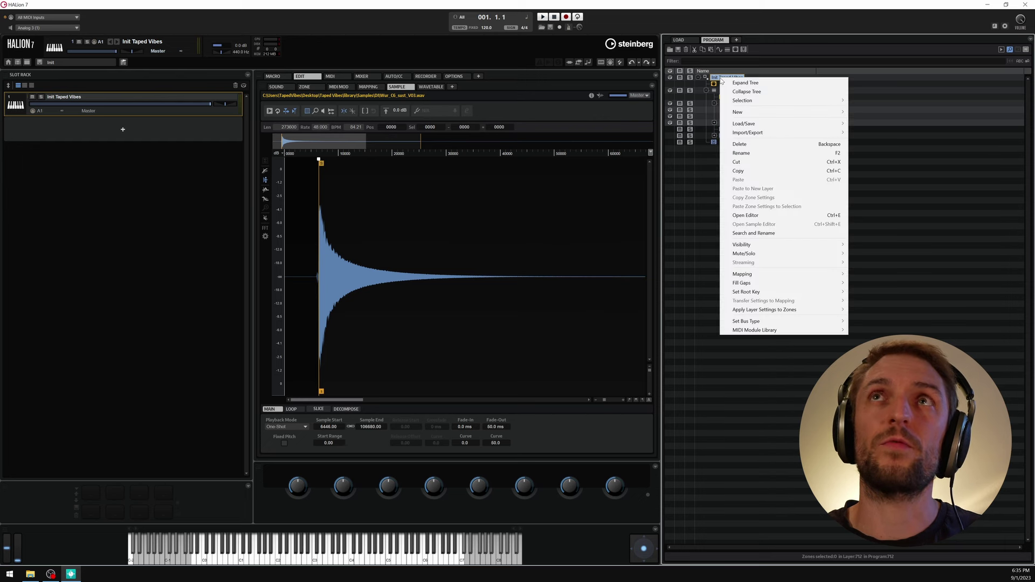
mouse_move(760, 133)
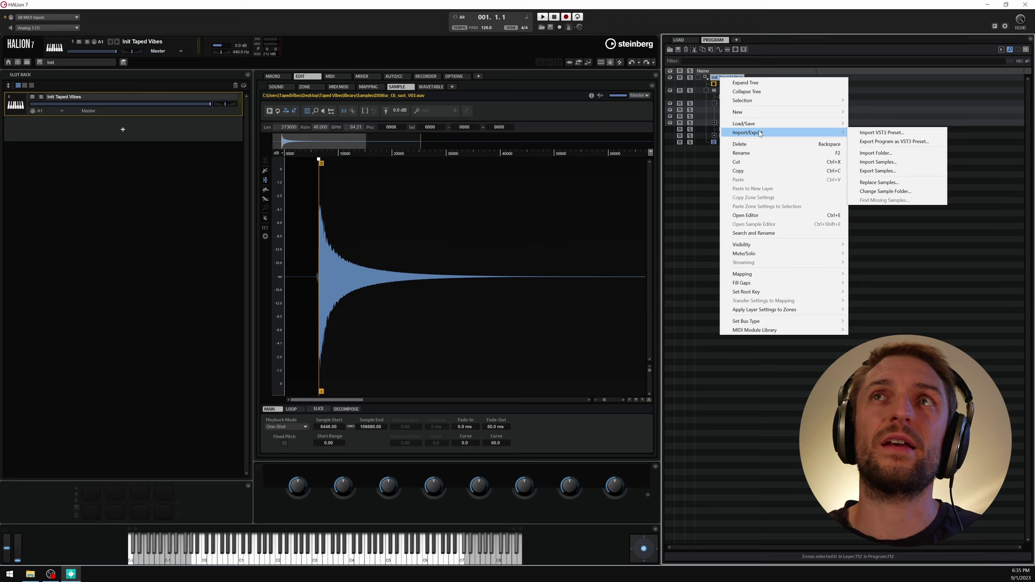
click(882, 142)
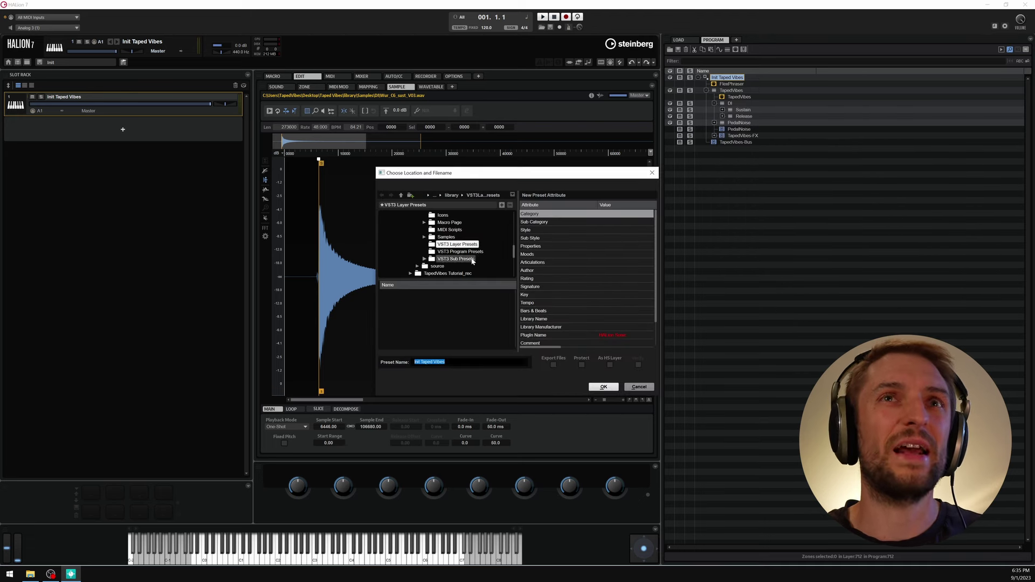
scroll(471, 260, up, 10)
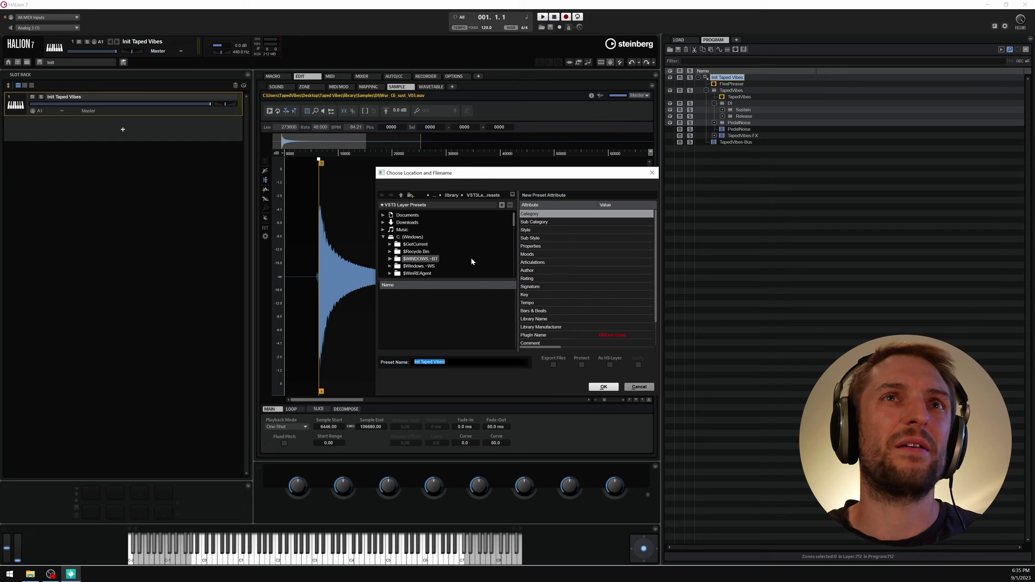
scroll(472, 261, up, 2)
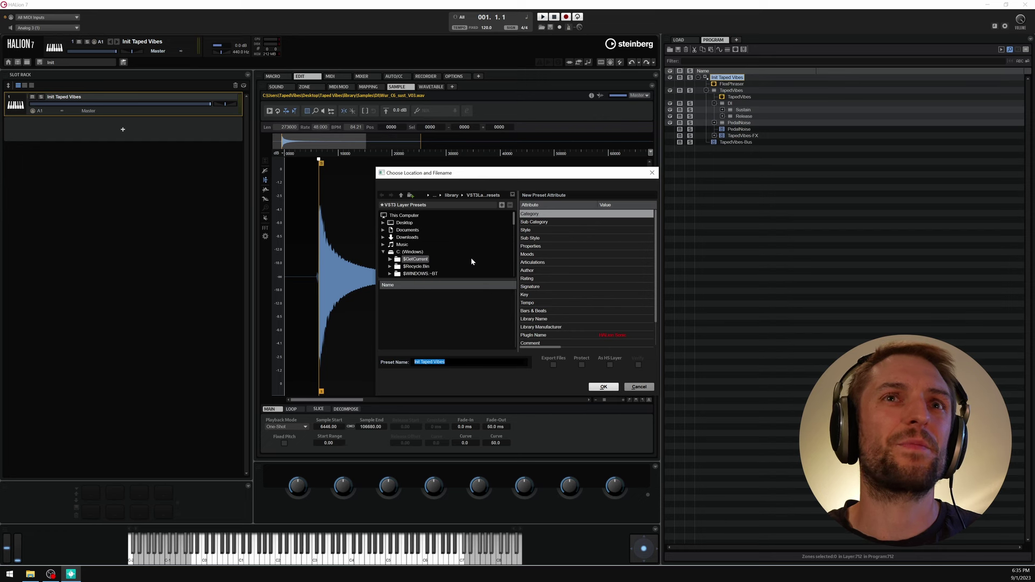
click(402, 226)
click(407, 303)
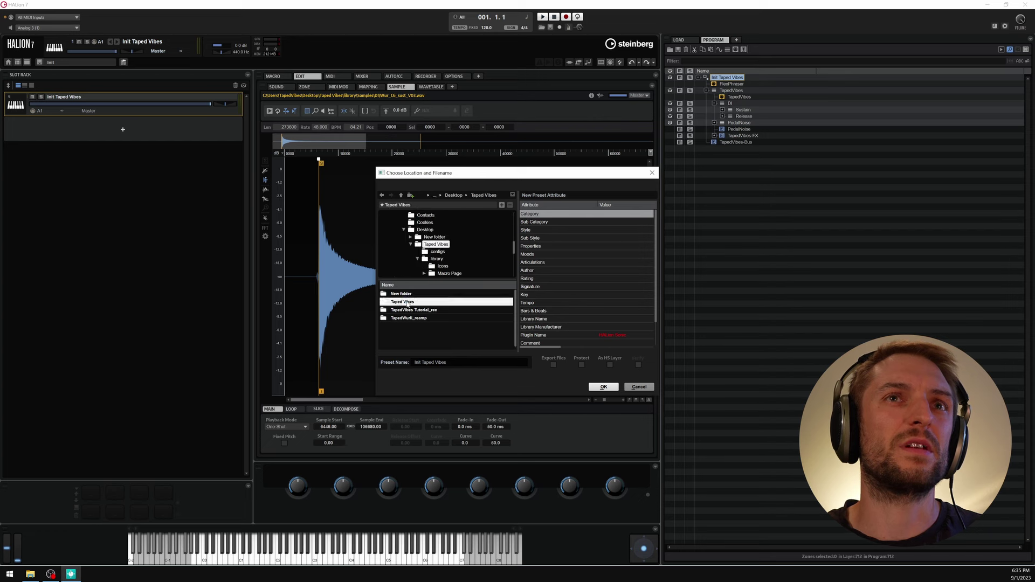
double_click(406, 303)
double_click(407, 302)
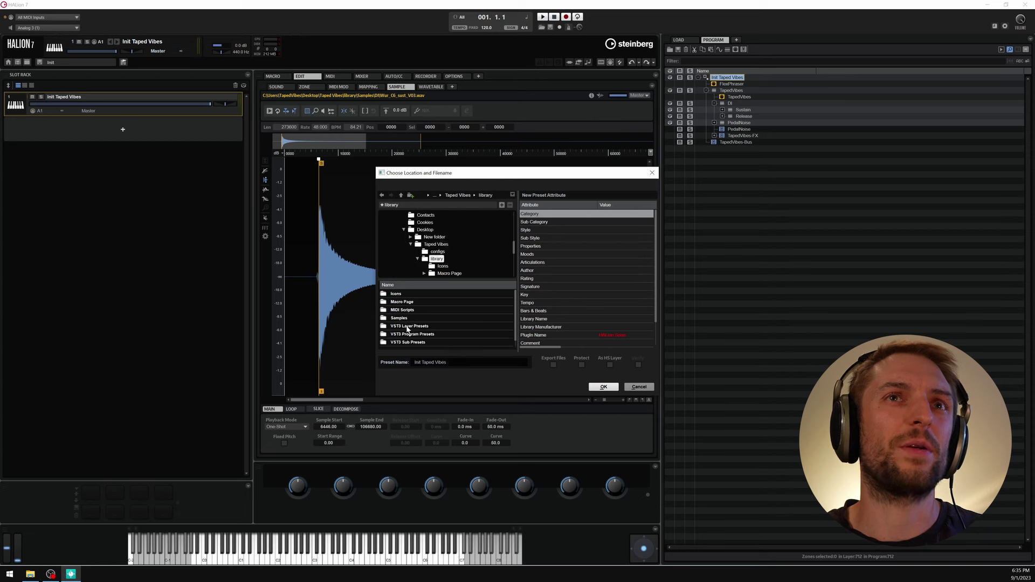
click(410, 327)
double_click(411, 327)
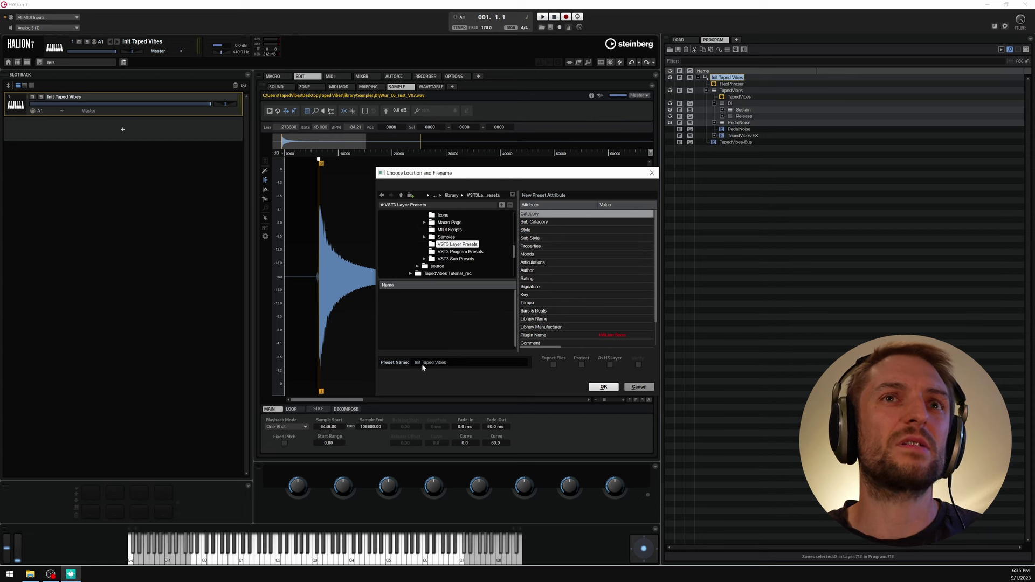
- Save the Init Taped Vibes preset as a HALion Sonic layer with structure verification, applying the automatic fix that enables Voice Management
click(609, 365)
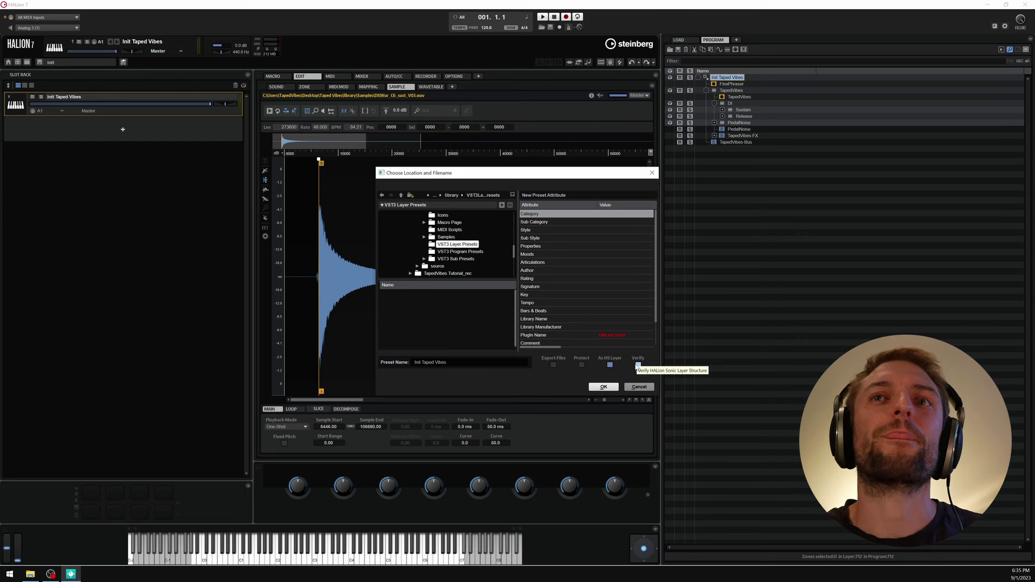
click(603, 386)
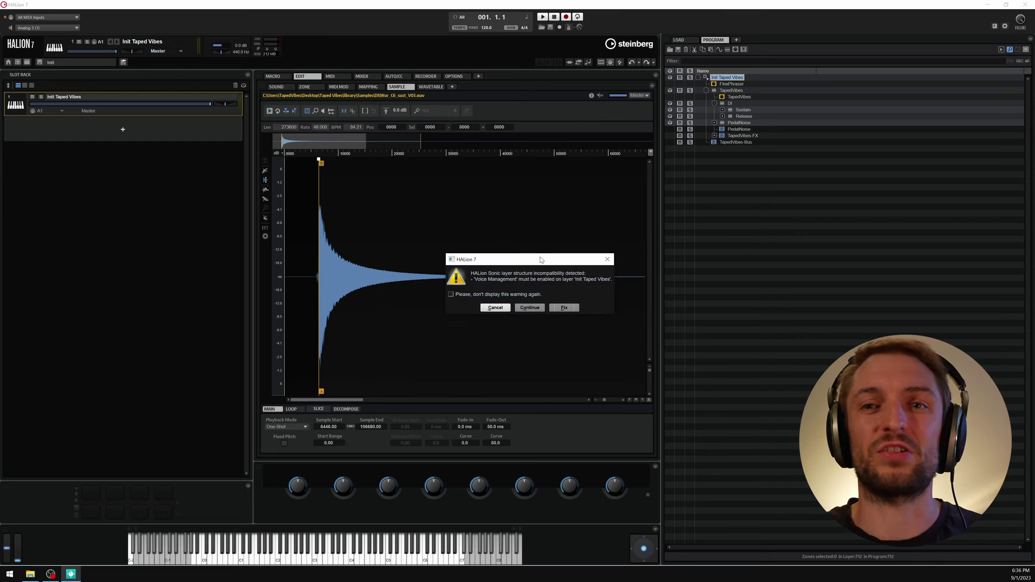
drag(542, 260, 537, 255)
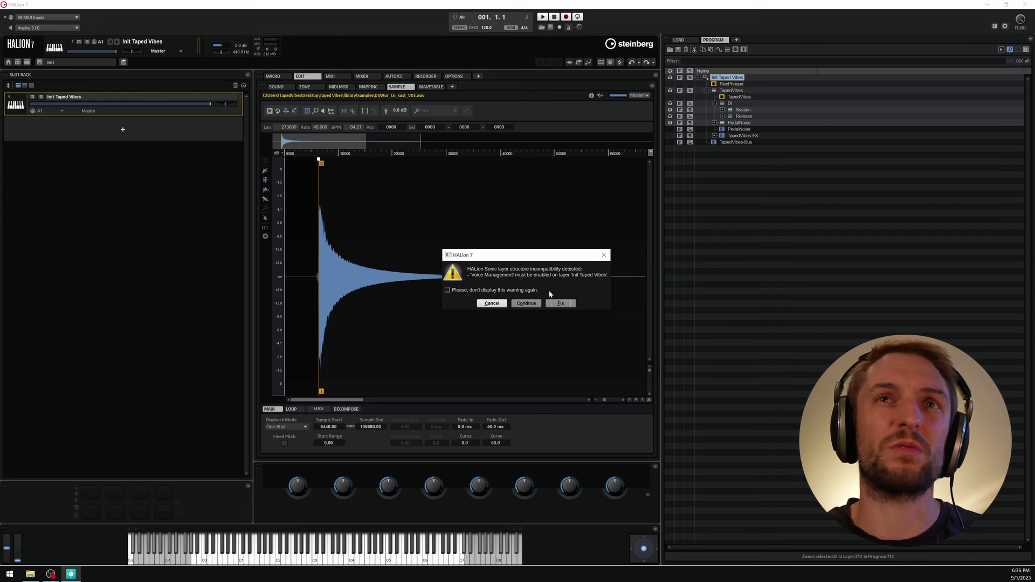
click(560, 304)
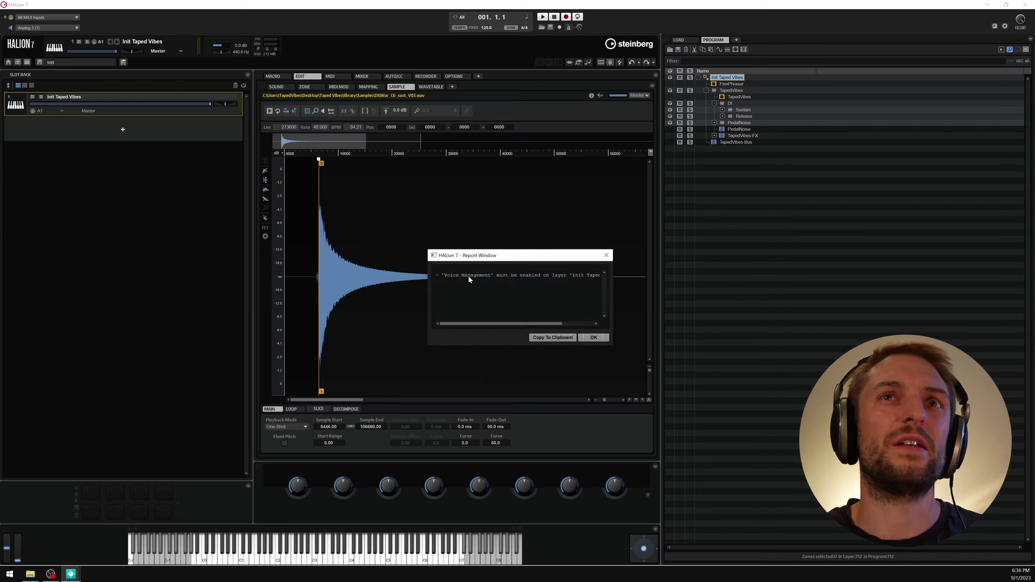
drag(553, 324, 599, 324)
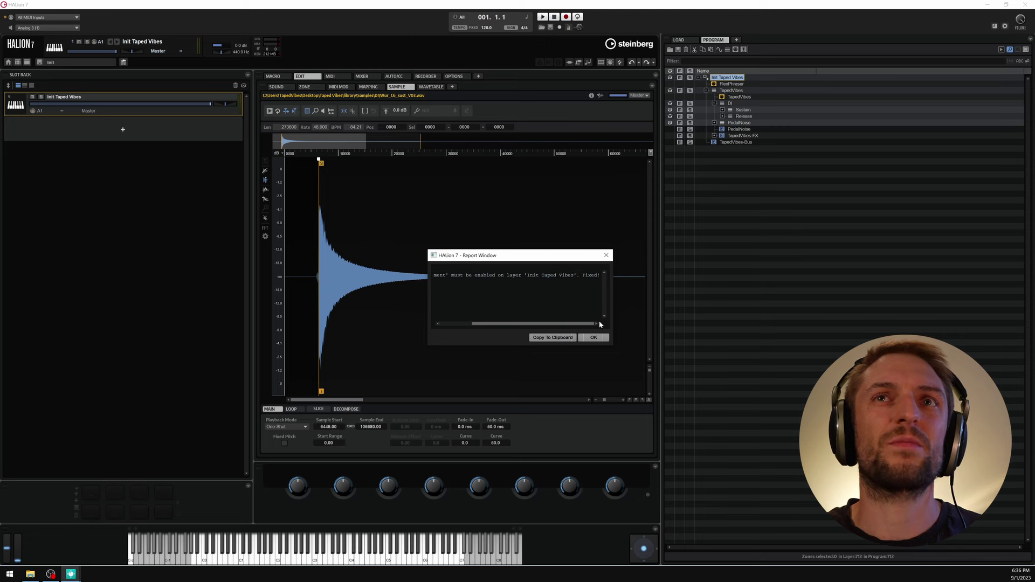
click(593, 338)
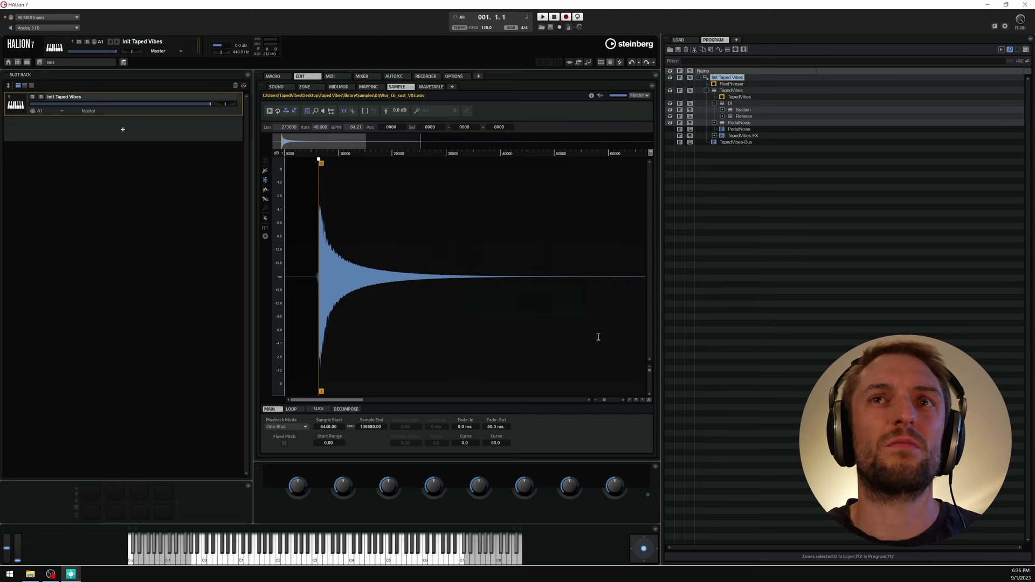
- Check the Init Taped Vibes program's voice management settings, and select and expand the Release layer under DI
click(275, 87)
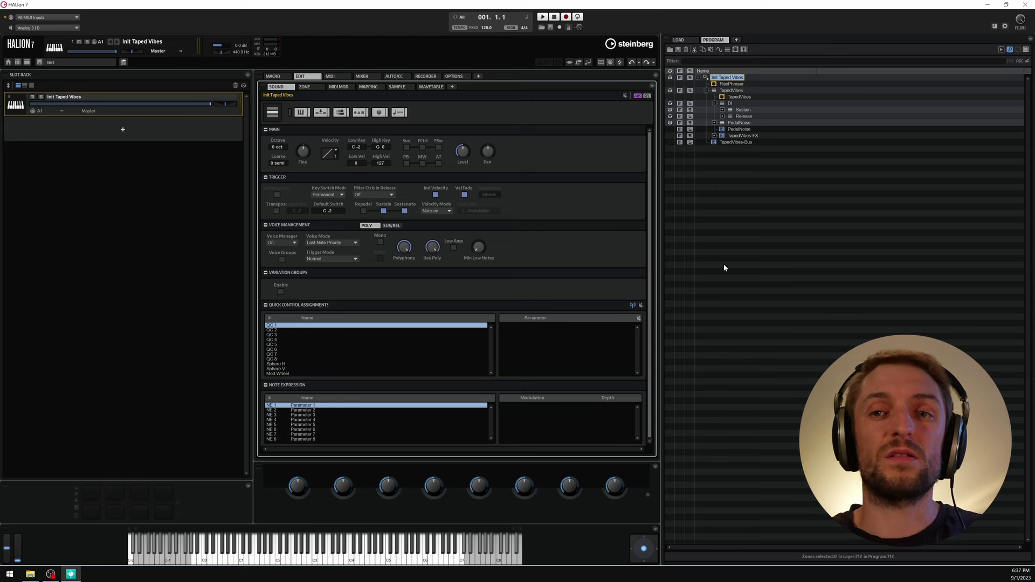
key(Down)
key(Down)
key(Down)
key(Down)
key(Down)
key(Down)
key(Right)
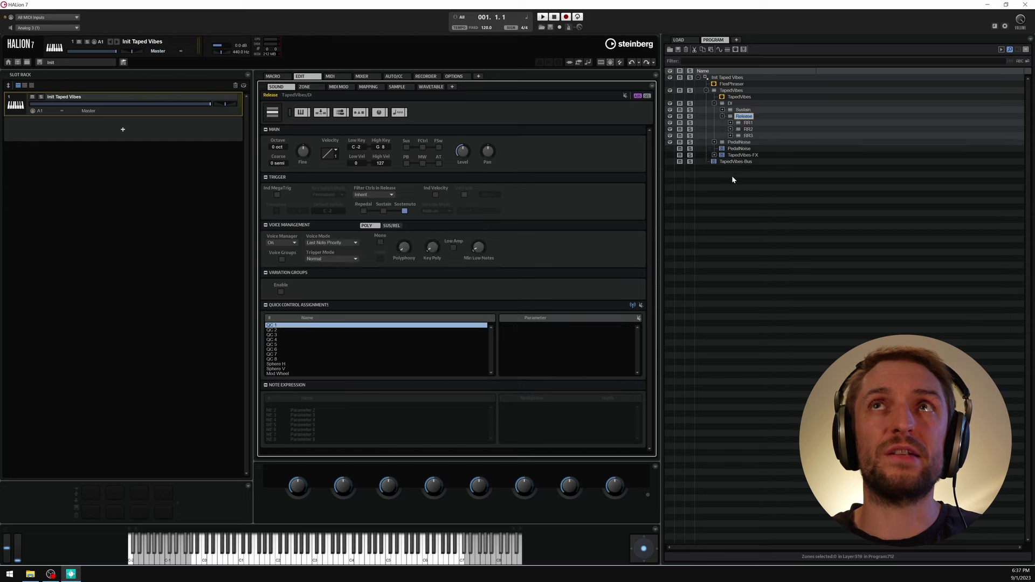
- Add a Layer Alternate MIDI module to the Release layer and assign RR1, RR2 and RR3 to its alternations in order
click(748, 129)
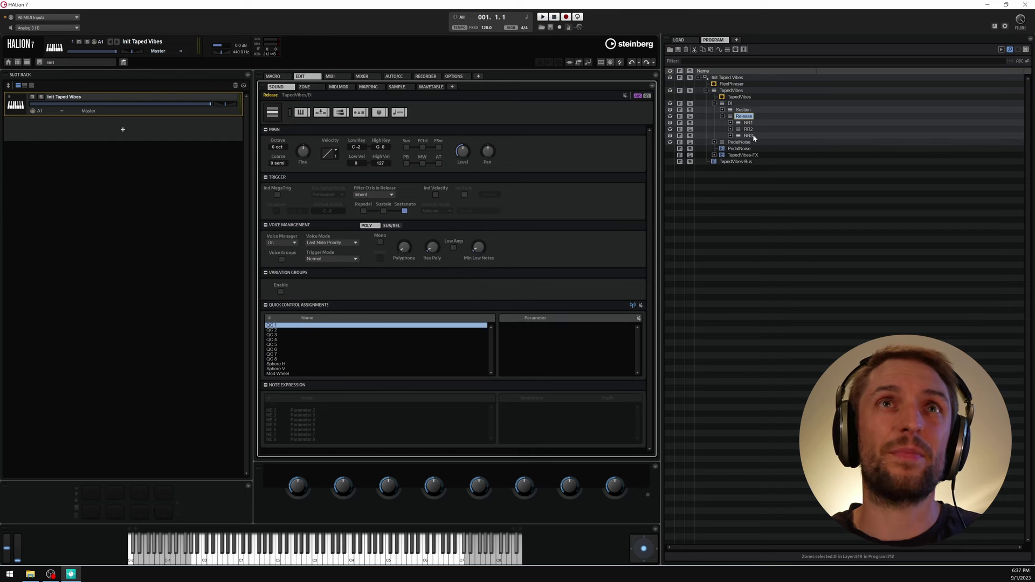
click(749, 118)
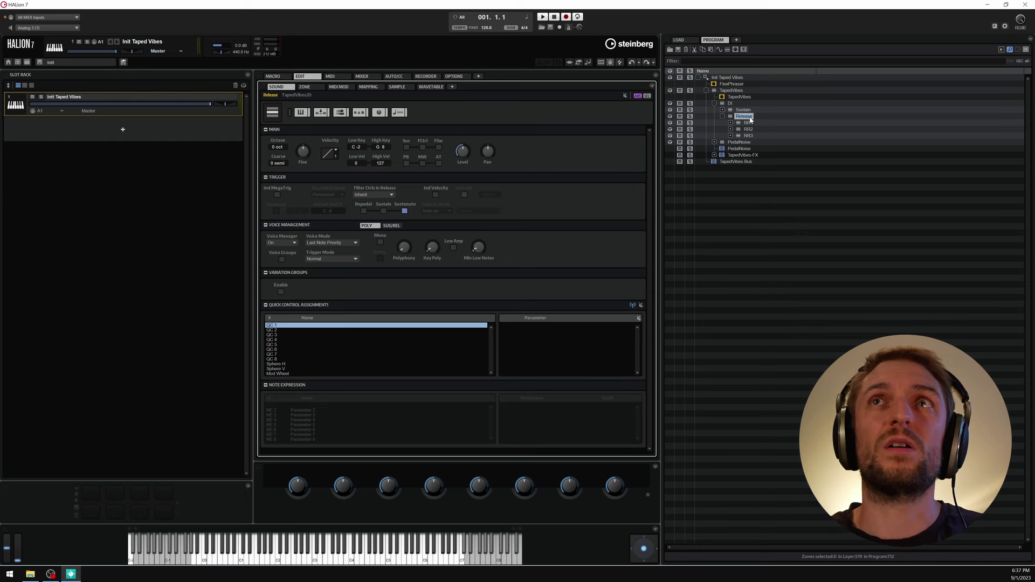
click(735, 49)
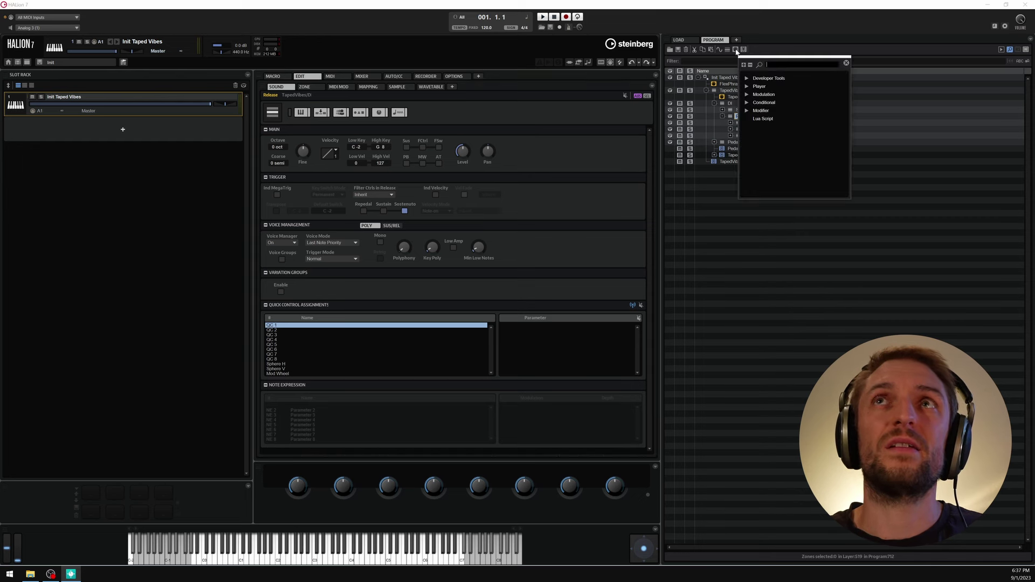
click(747, 103)
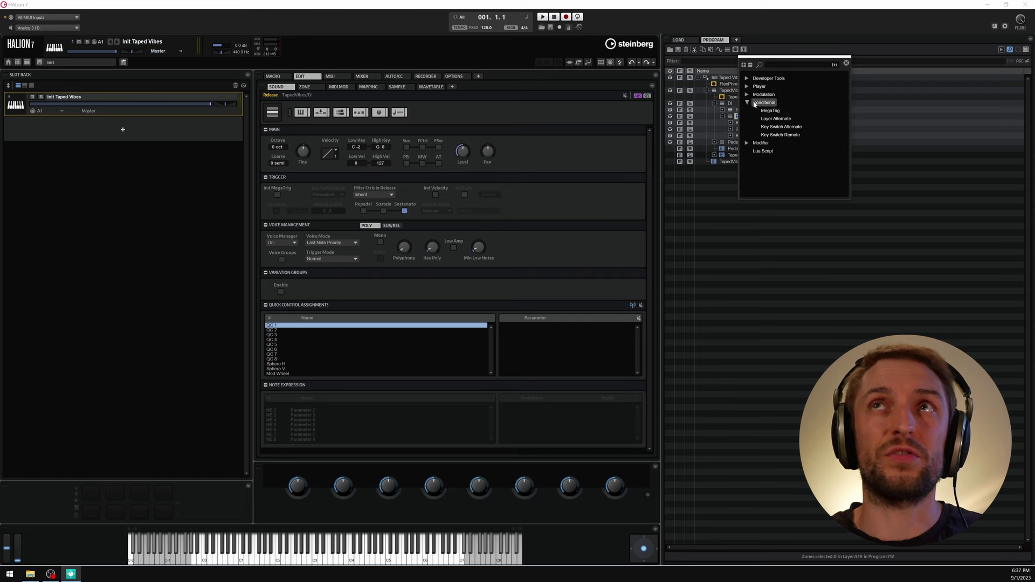
click(776, 119)
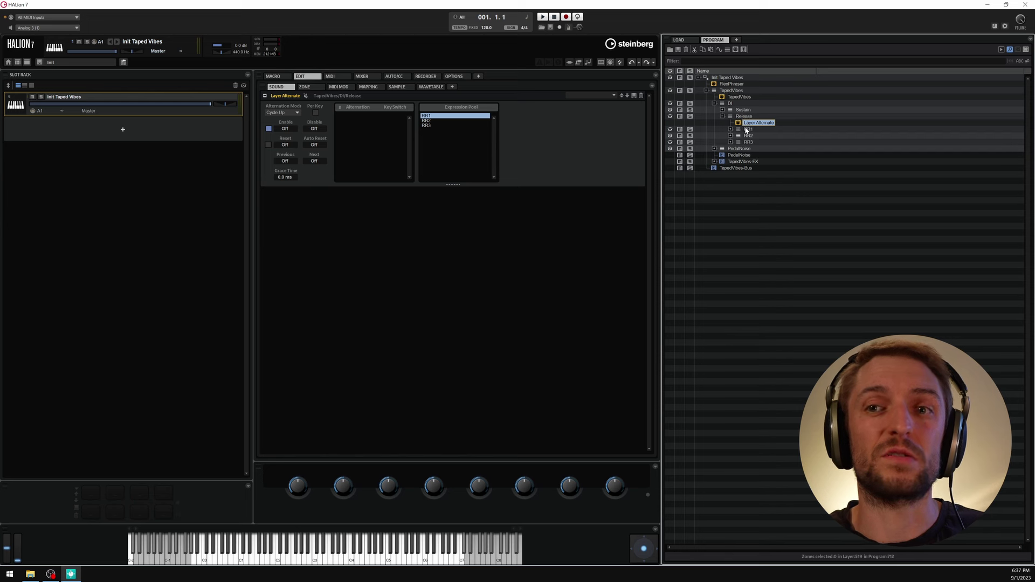
drag(428, 118, 371, 125)
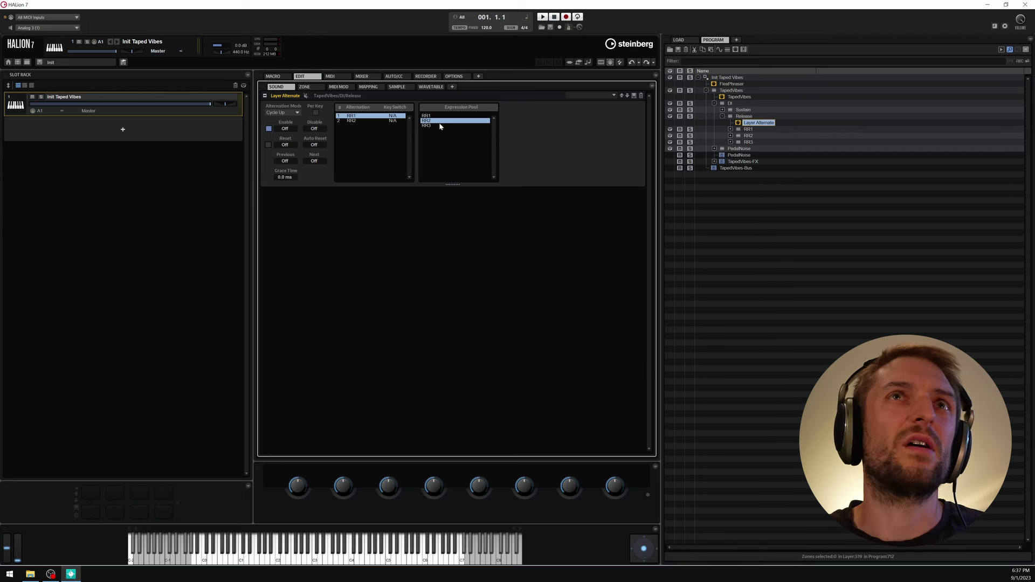
drag(439, 125, 372, 125)
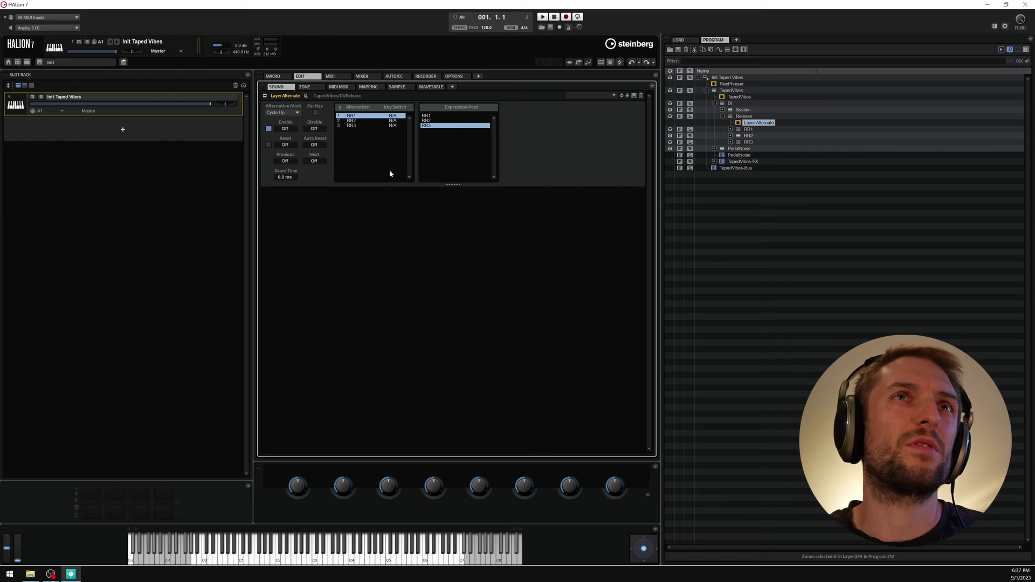
- Set the Layer Alternate's mode to Random Exclusive and enable Note-off Trigger for all zones in the Release layer
click(288, 113)
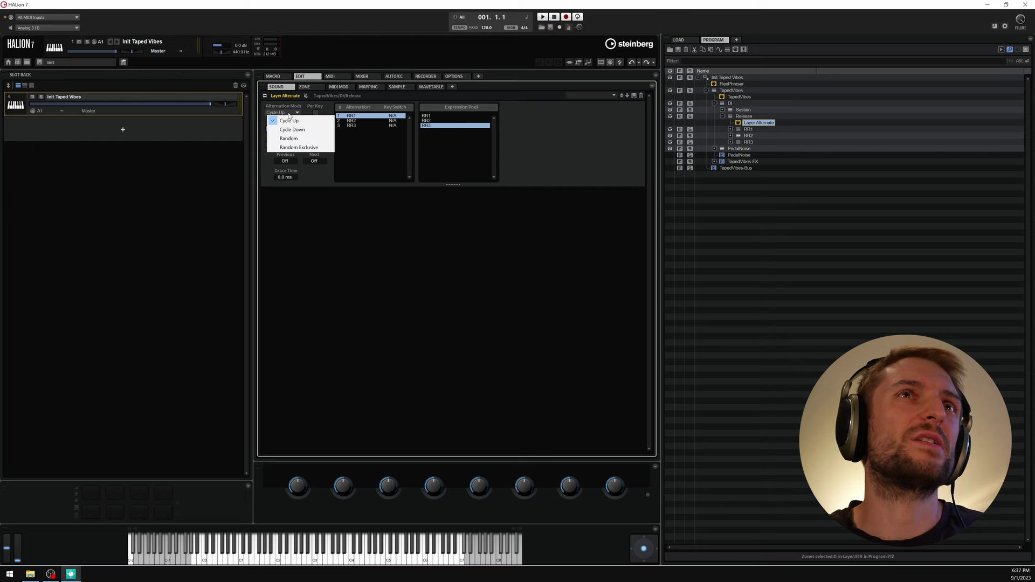
click(300, 148)
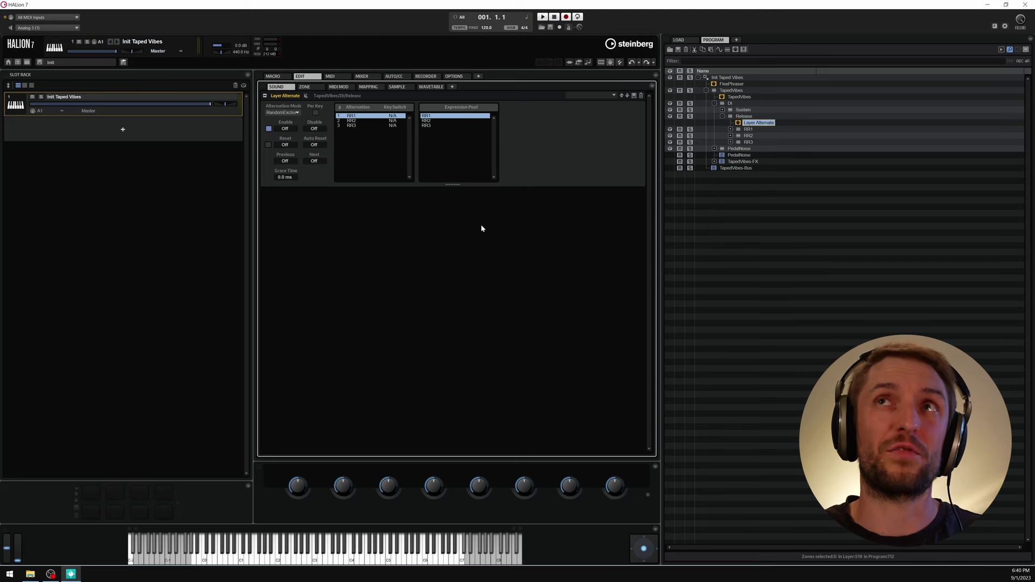
key(Up)
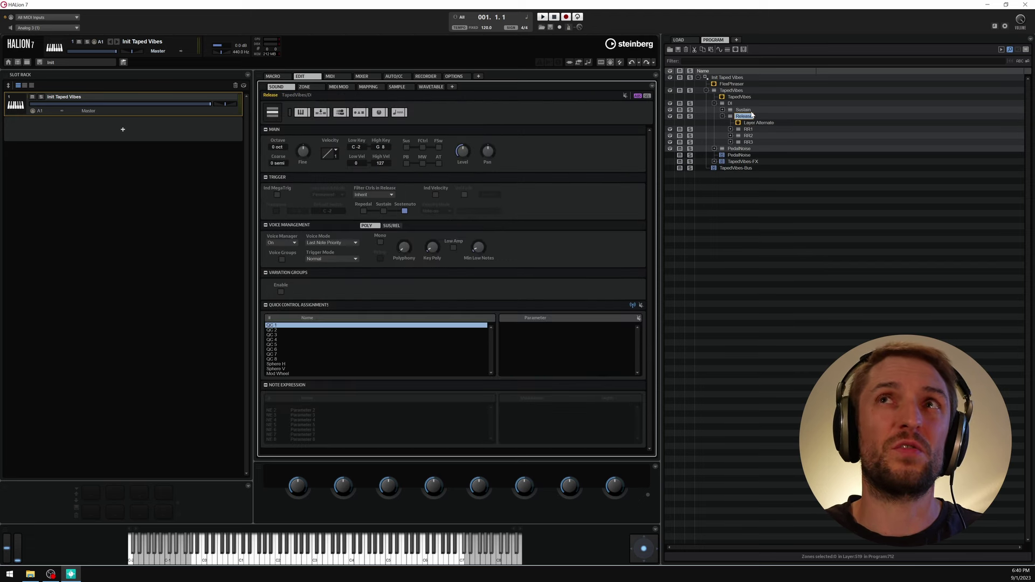
click(733, 118)
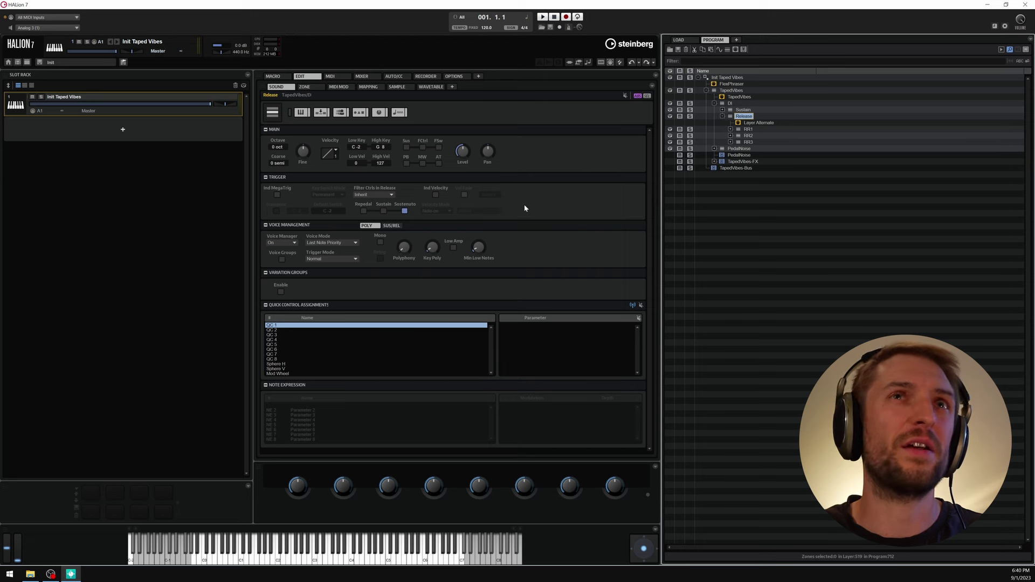
click(304, 87)
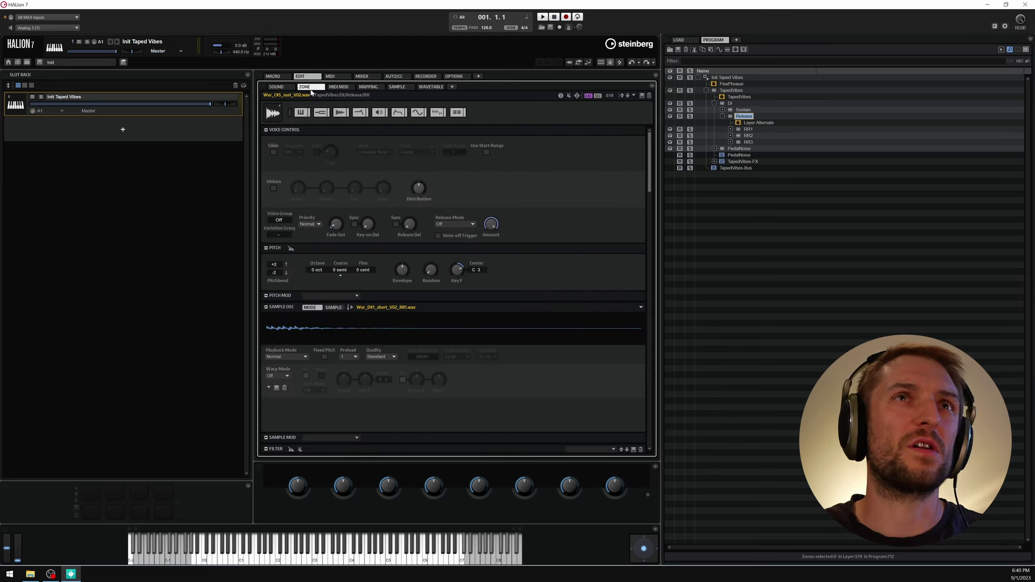
click(454, 238)
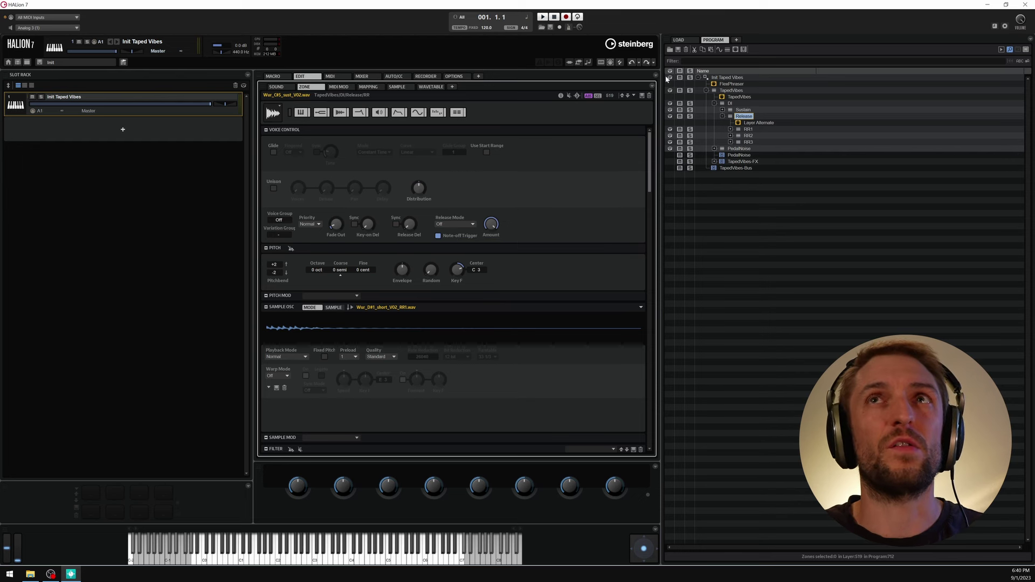
- Solo the Release layer and audition C3 and a neighbouring note on the on-screen keyboard
click(689, 117)
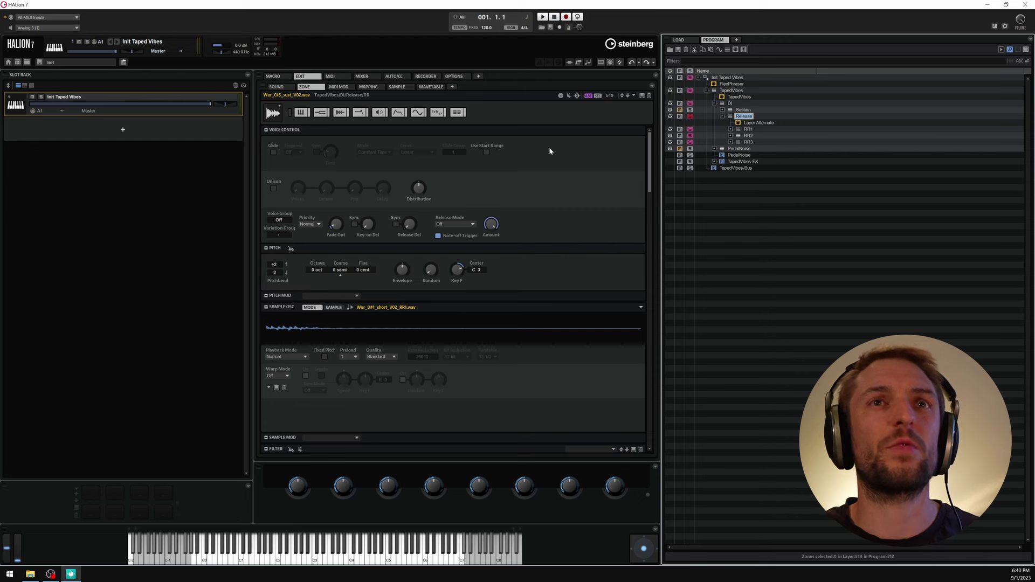
click(317, 563)
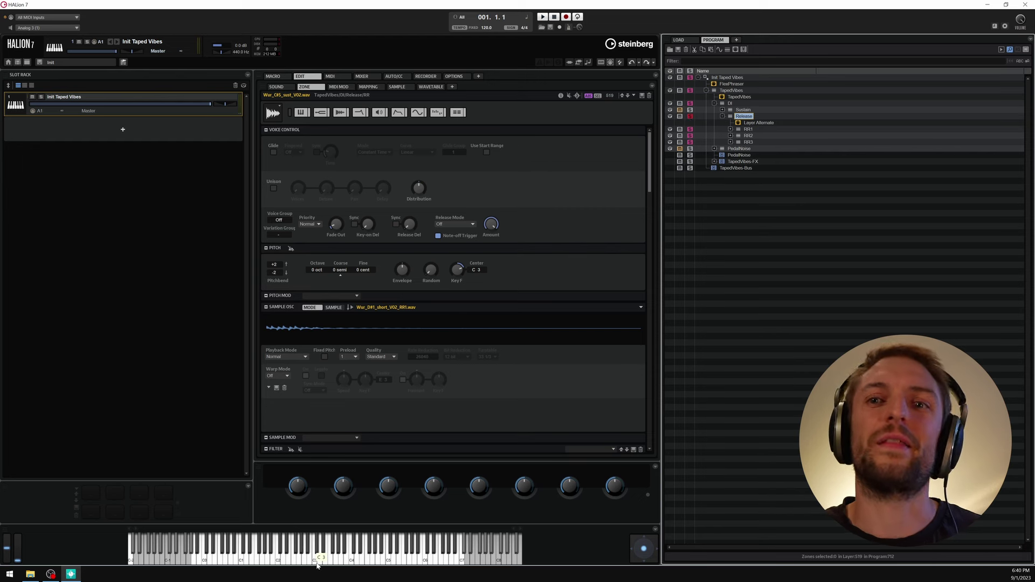
click(331, 548)
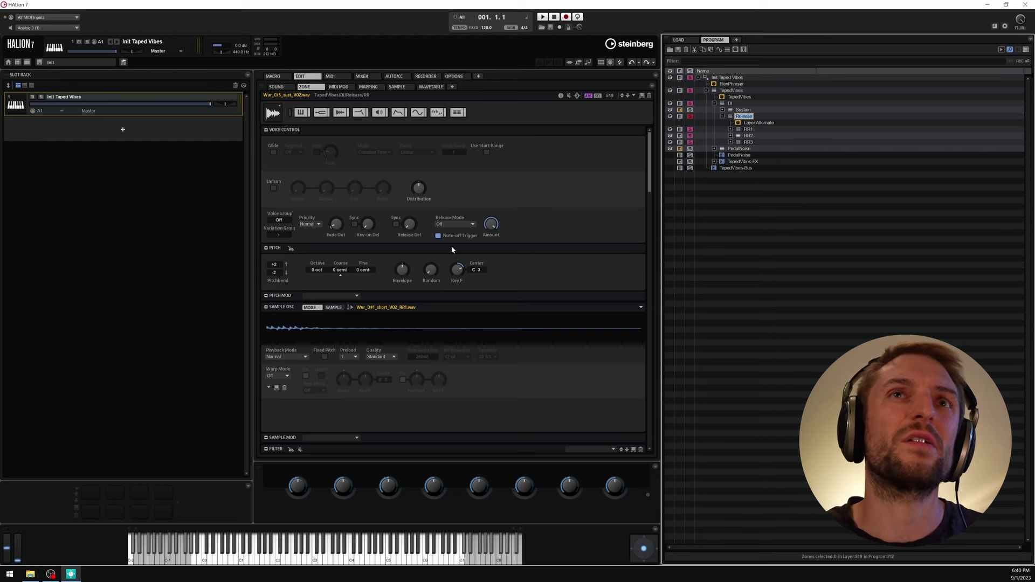
- Set the Release layer zones' Release Mode to Current Amplitude and reduce its level amount
click(457, 225)
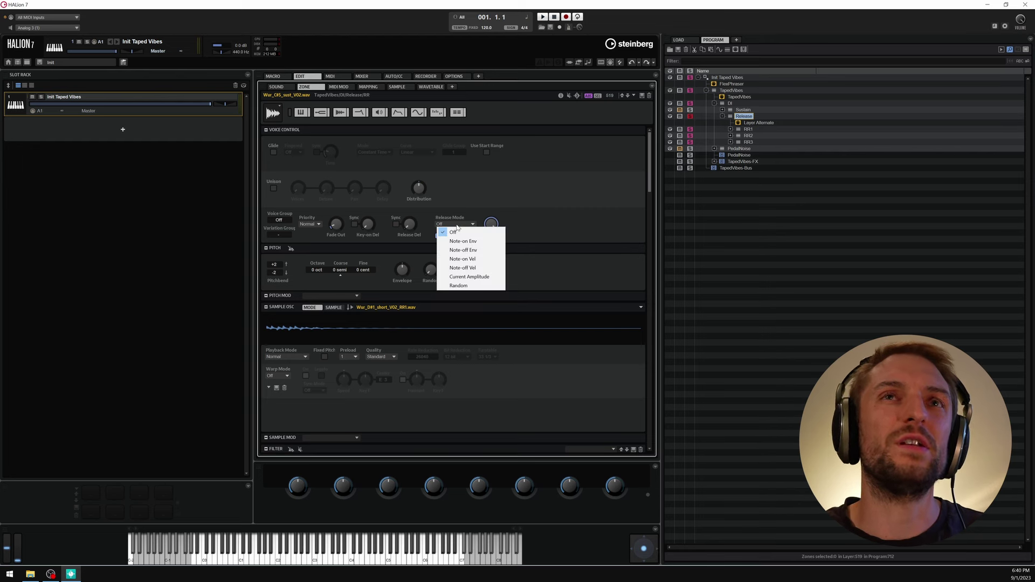
click(485, 277)
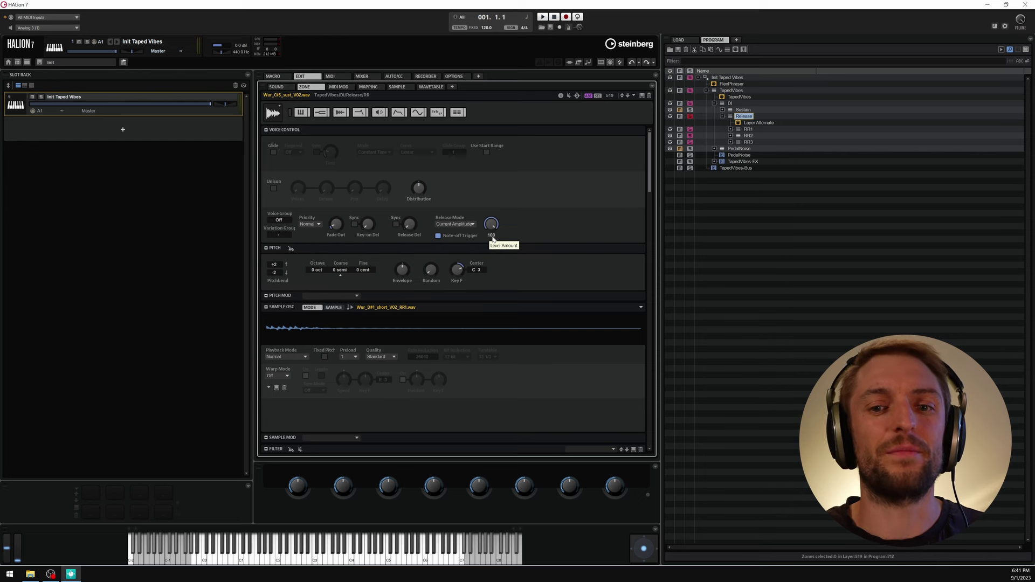
drag(491, 227, 492, 235)
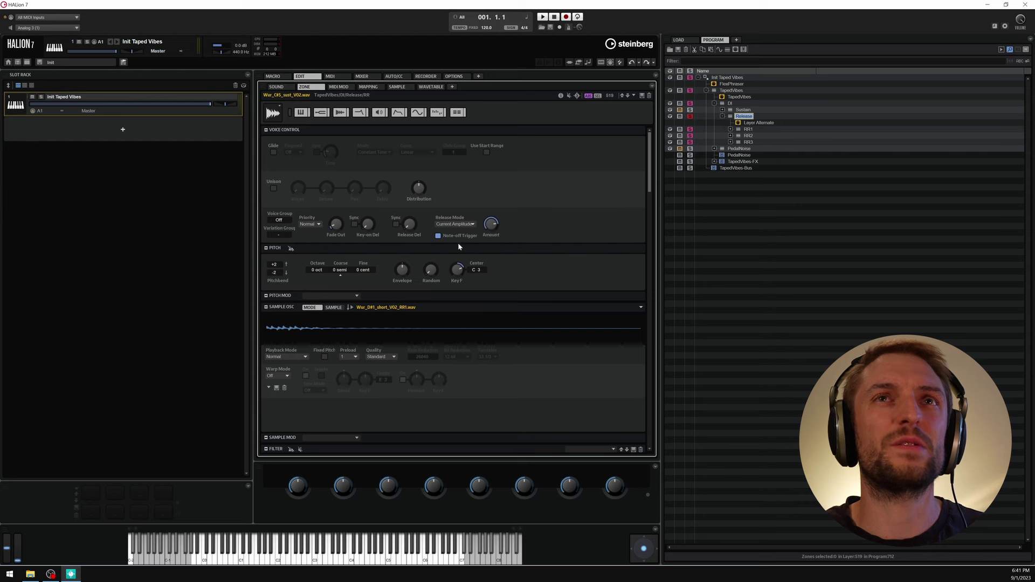
click(492, 235)
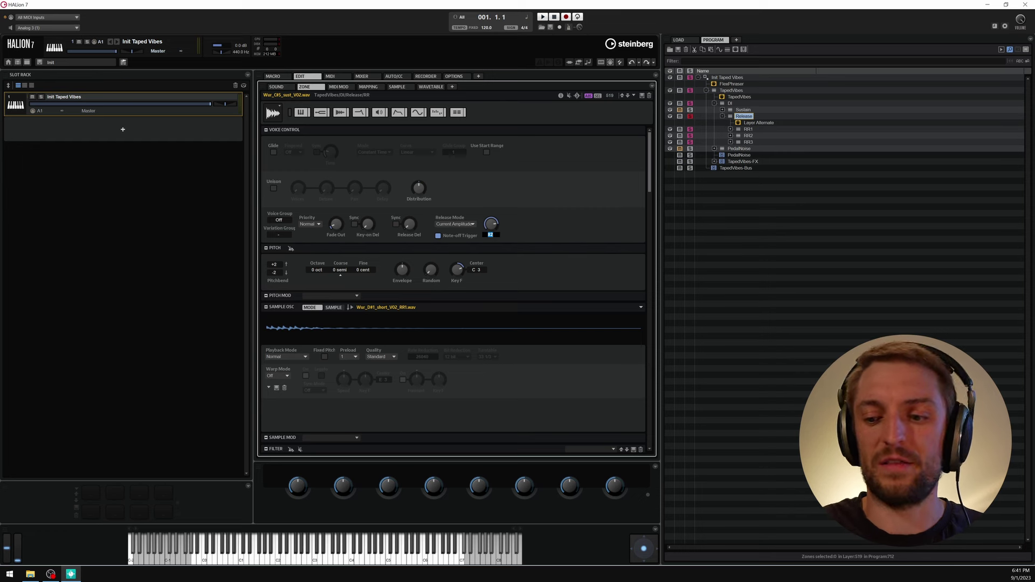
key(Return)
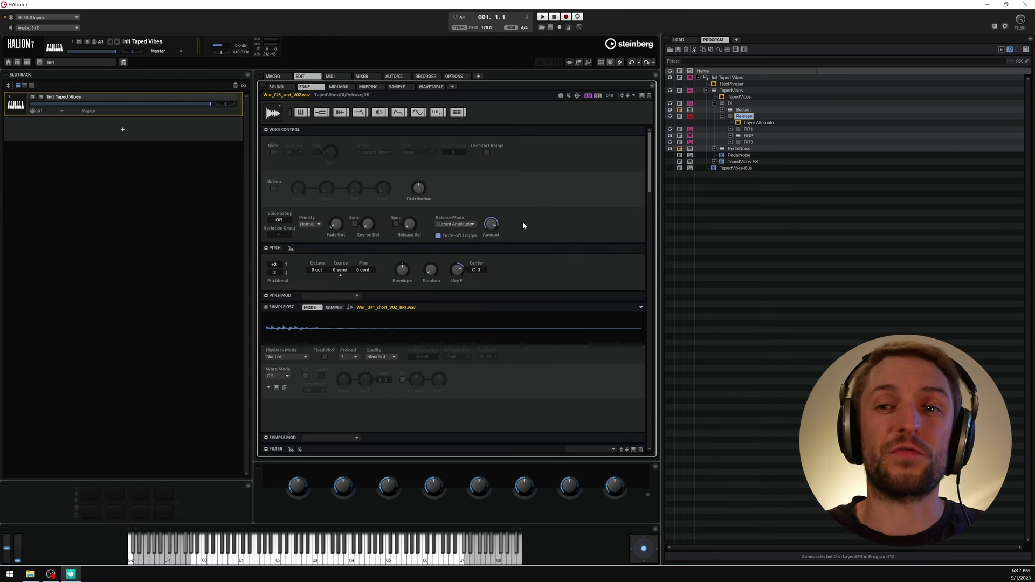
- Set both the sample playback mode and the amp envelope mode of the Release layer's zones to One Shot
click(294, 358)
click(300, 384)
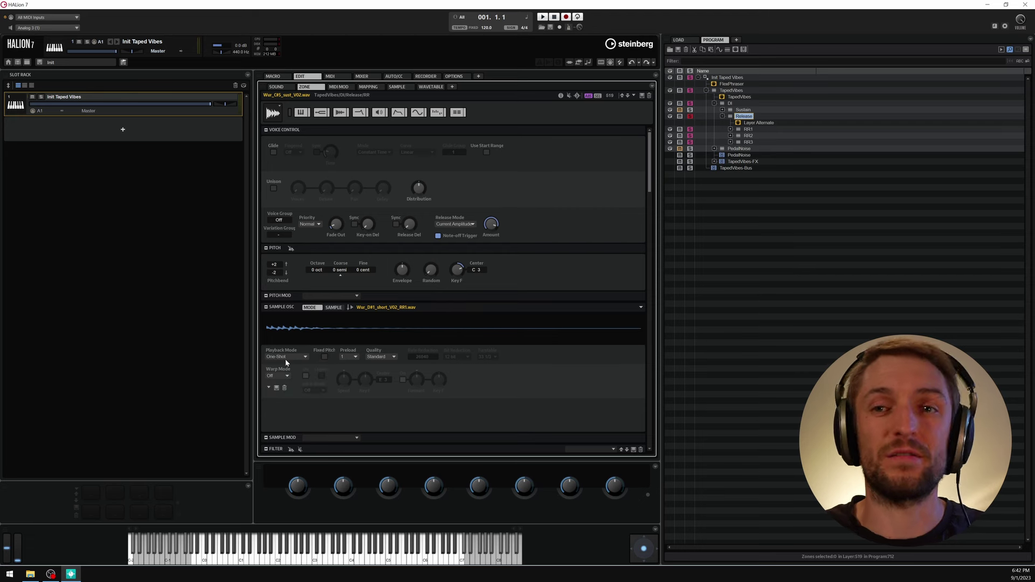
click(399, 114)
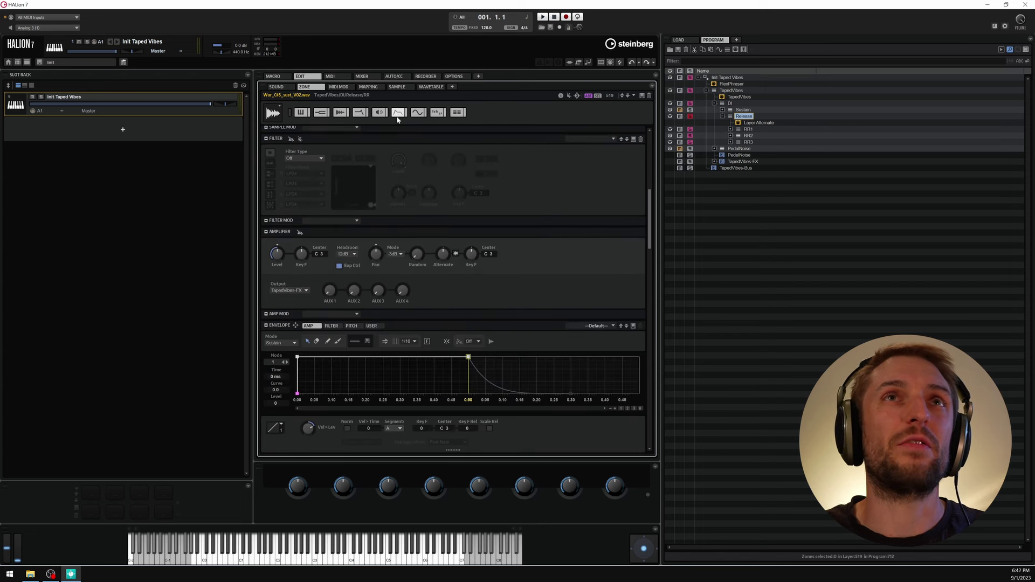
click(288, 344)
click(297, 371)
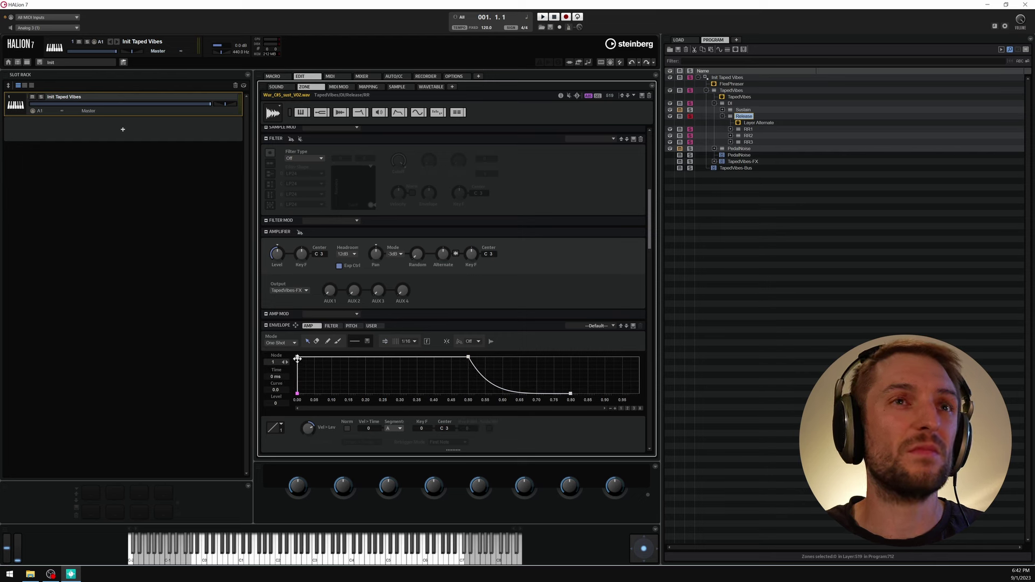
- Give the release amp envelope a linear attack of about 53 ms with the node 2 curve at 0
drag(297, 360, 317, 356)
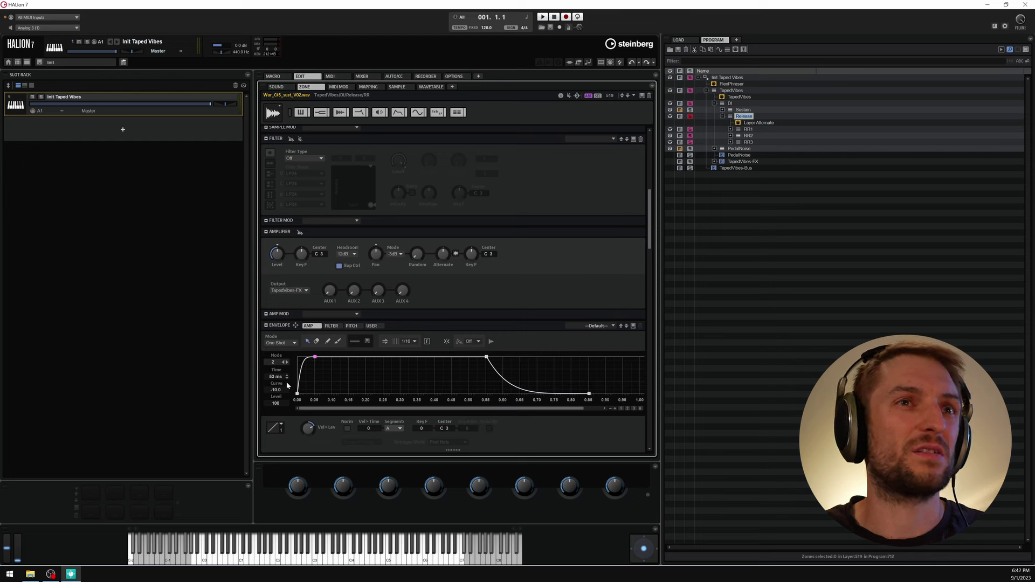
double_click(276, 390)
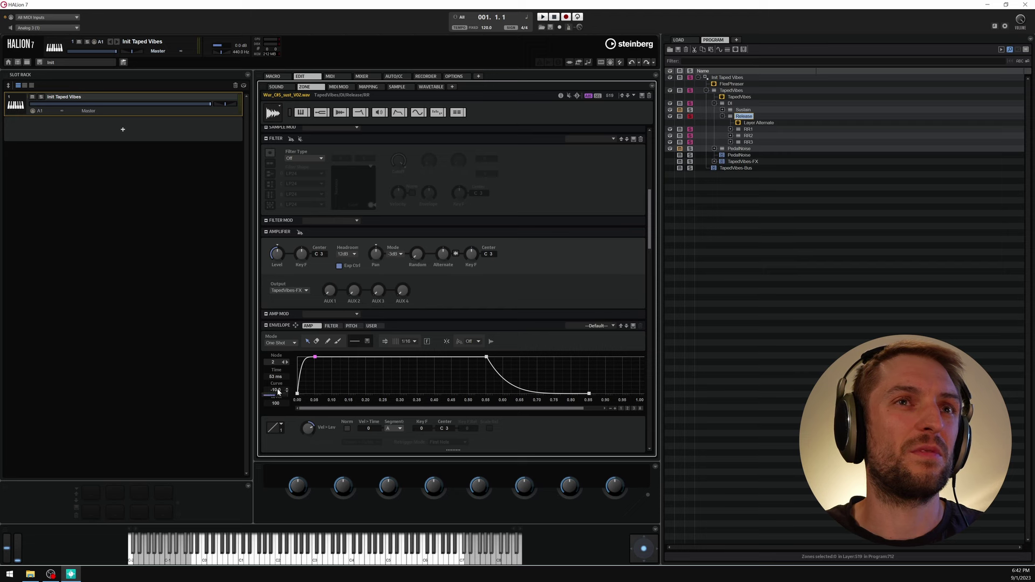
text(0)
key(Return)
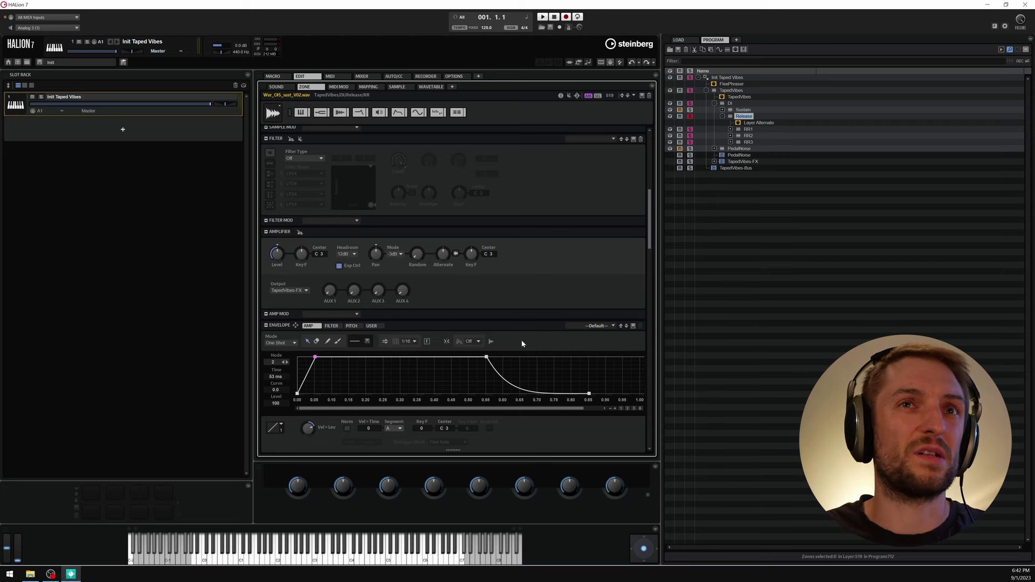
- Shorten the release envelope's hold to about 313 ms, display the sample waveform behind it and reduce the attack to about 39 ms
drag(486, 357, 423, 349)
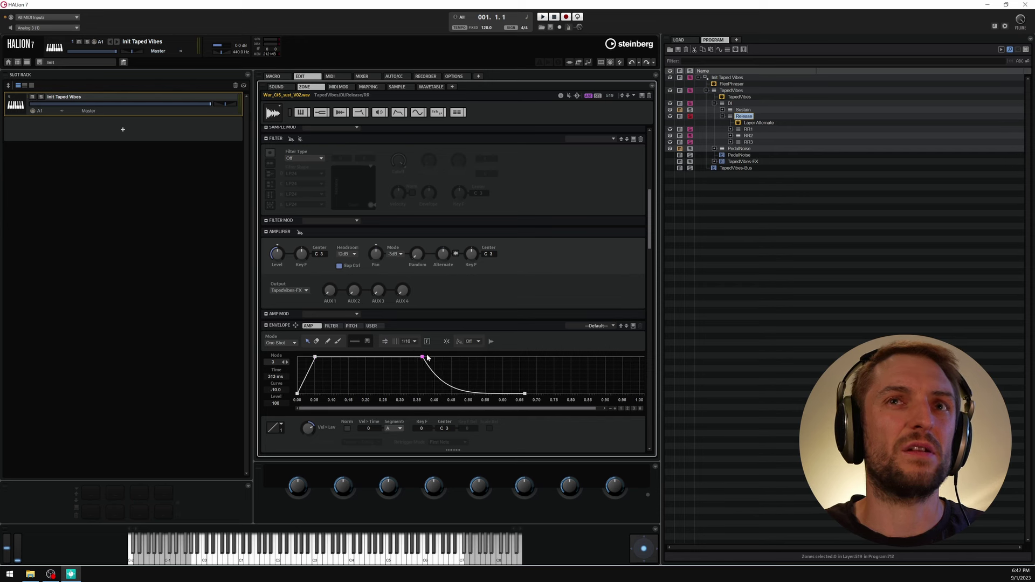
click(490, 342)
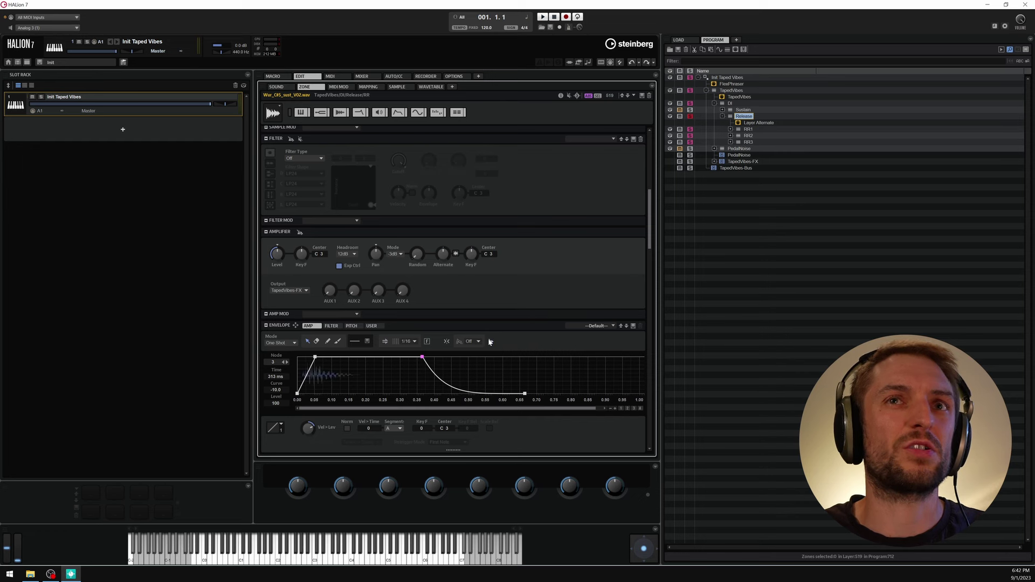
drag(319, 358, 310, 357)
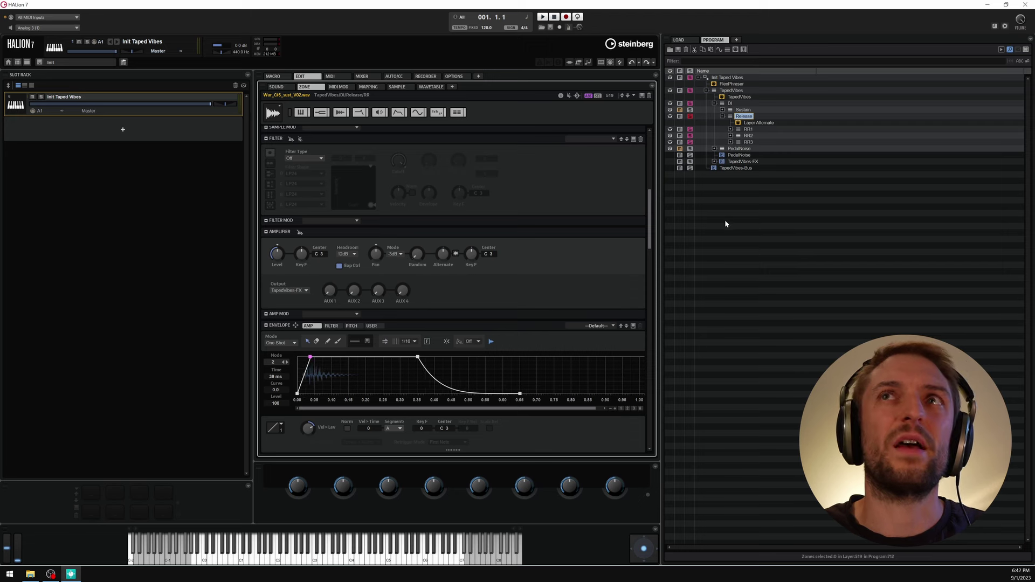
- Expand the RR1 layer and step through its zones, comparing each sample's waveform with the amp envelope
key(Down)
key(Down)
key(Right)
key(Down)
key(Down)
key(Down)
key(Down)
key(Down)
key(Down)
key(Down)
key(Down)
key(Down)
key(Down)
key(Down)
key(Down)
key(Down)
key(Down)
key(Down)
key(Down)
key(Down)
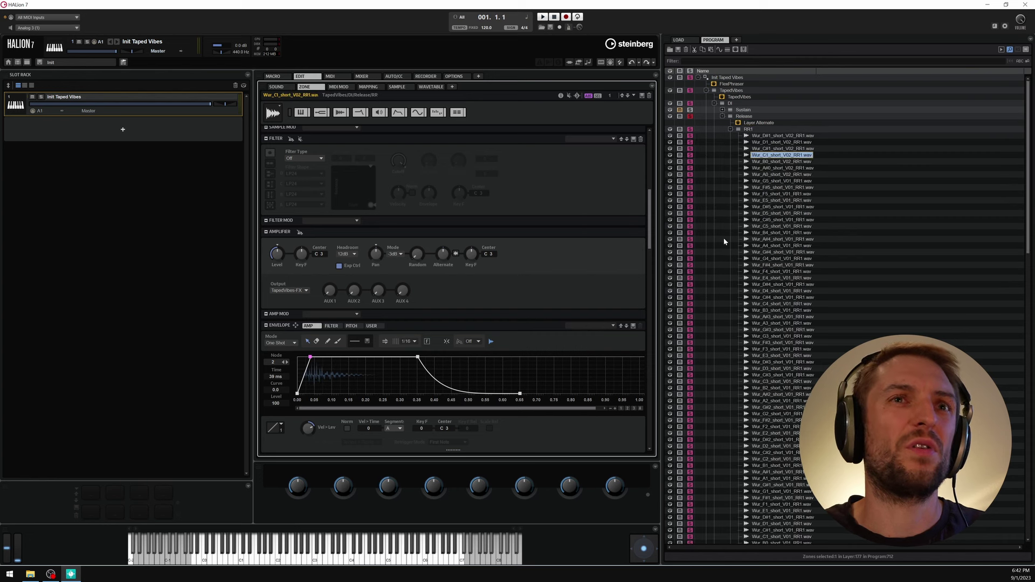
key(Down)
key(Down)
key(Down)
key(Down)
key(Down)
key(Down)
key(Down)
key(Down)
key(Down)
key(Down)
key(Down)
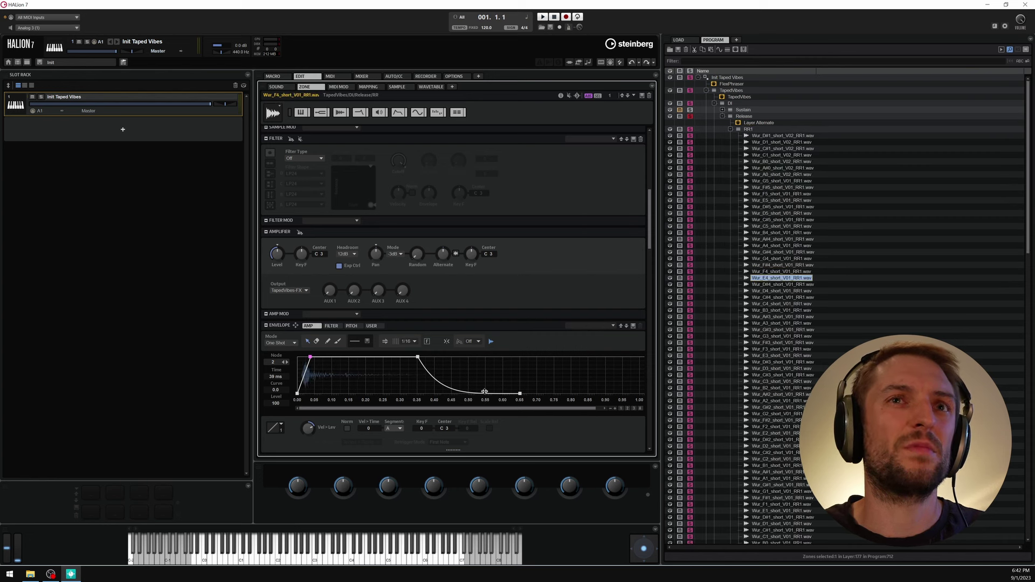
key(Down)
key(Down)
key(Down)
key(Down)
key(Down)
key(Down)
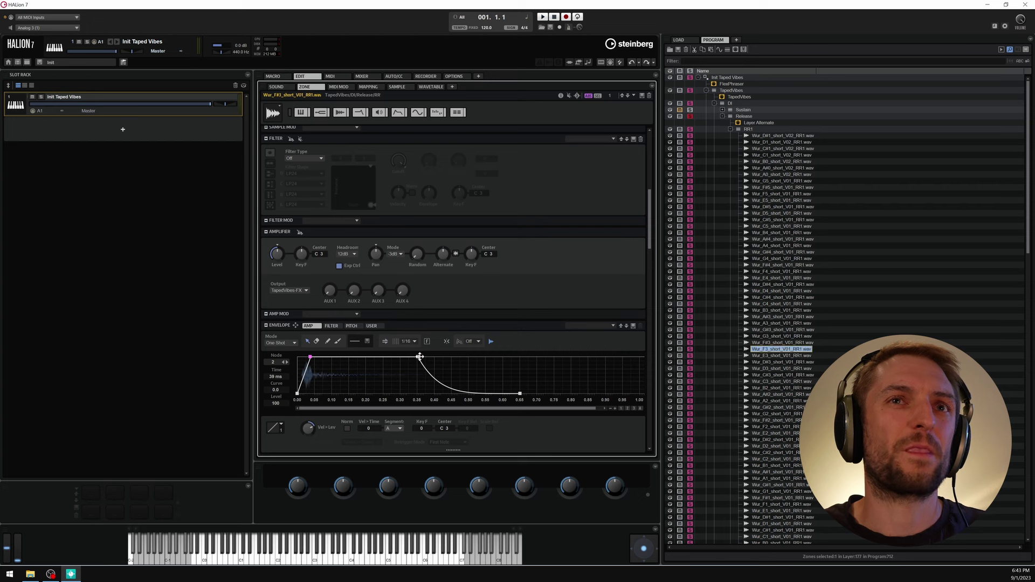
- Fine-tune amp envelope node 3 of the Wur_F3_short_V01_RR1.wav zone to about 314 ms and check the zones below it
click(418, 357)
drag(418, 358, 419, 356)
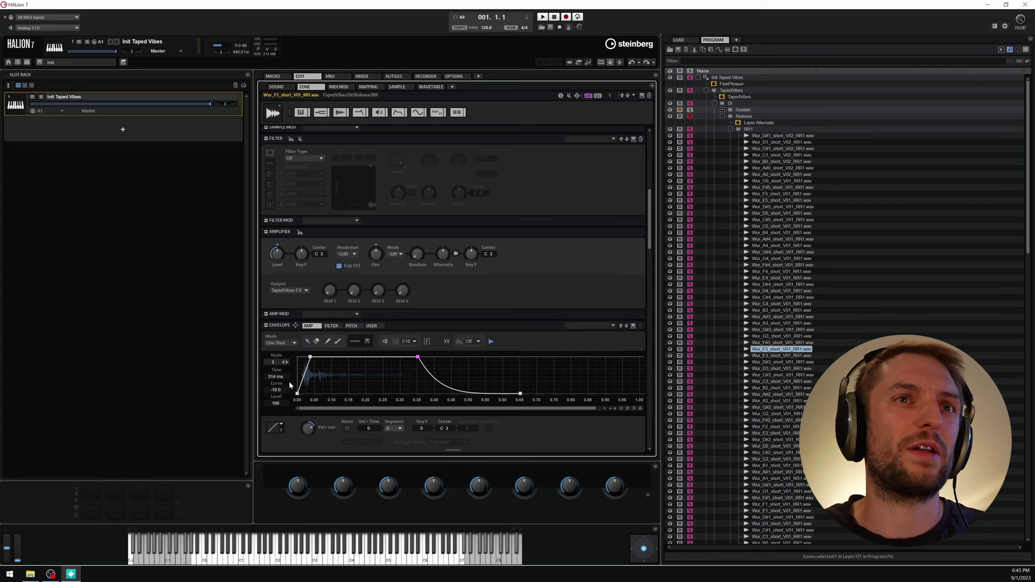
key(Down)
key(Down)
key(Down)
key(Down)
key(Down)
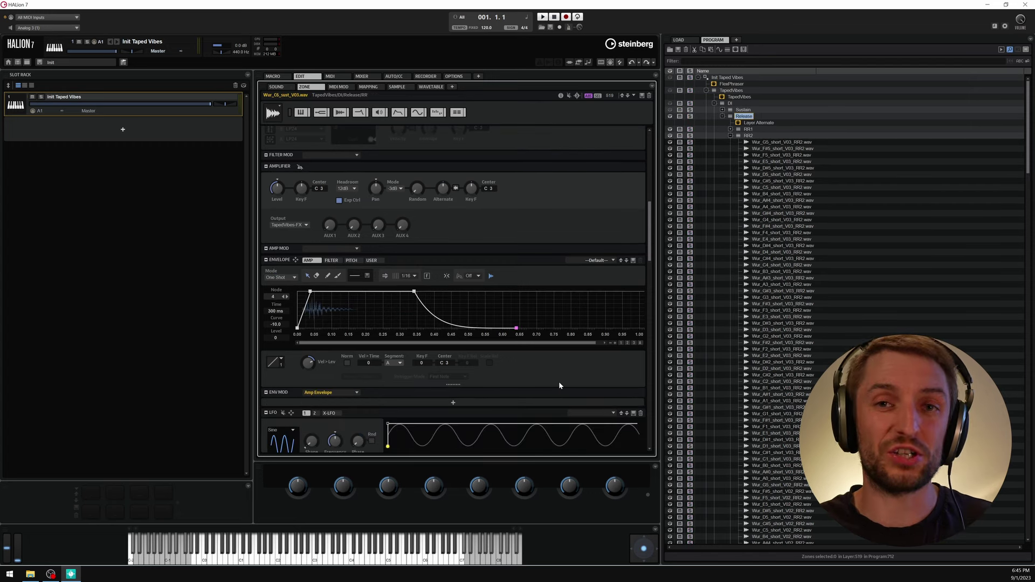
- Set the amp envelope's release time to 20 ms for the Sustain layer's zones
key(Up)
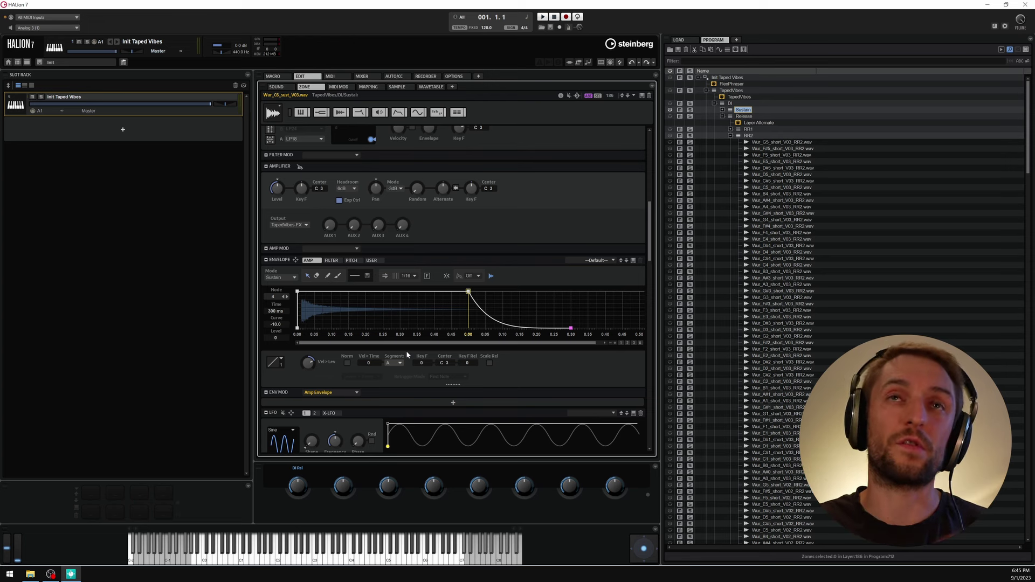
click(735, 112)
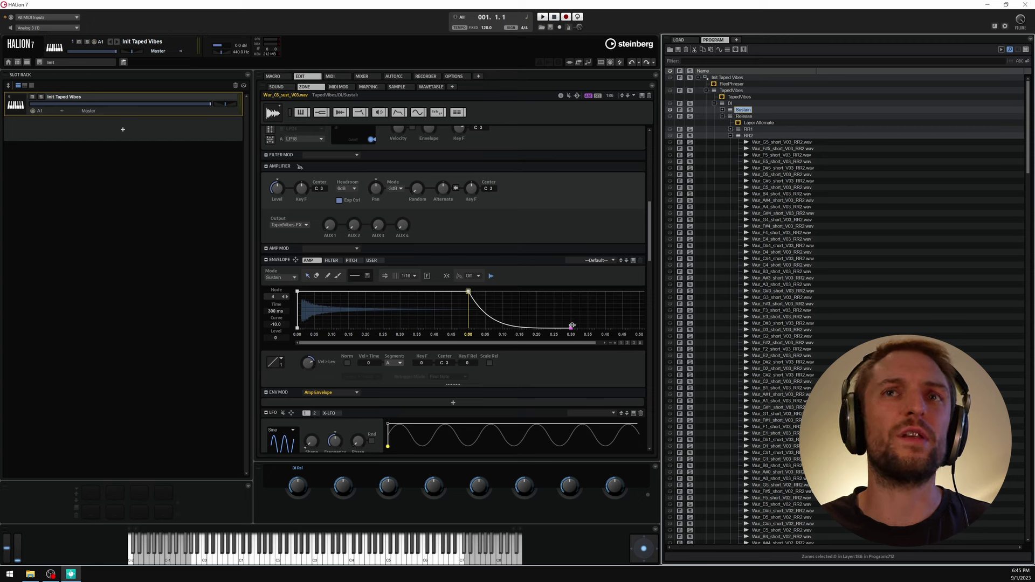
drag(572, 325, 499, 350)
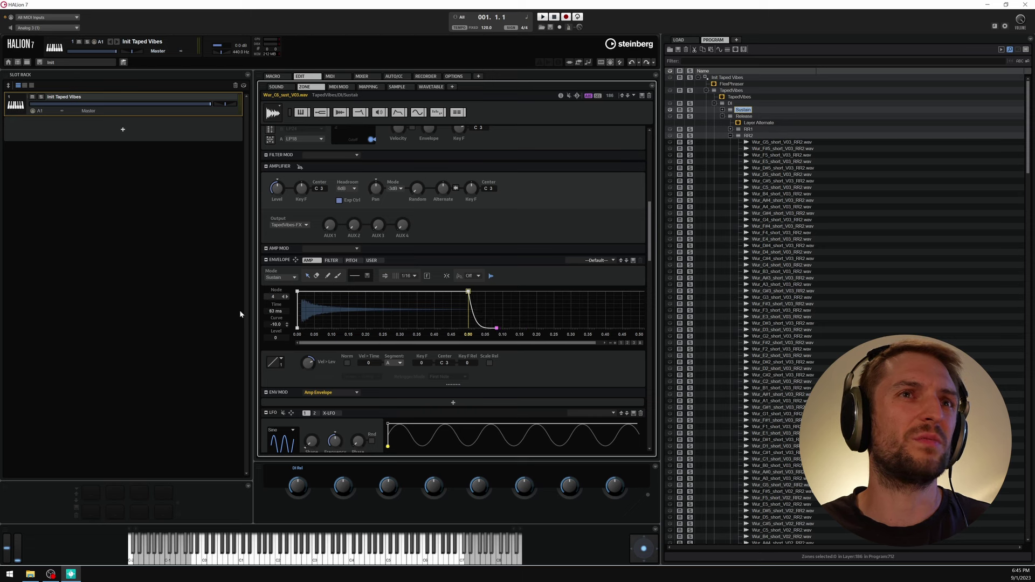
double_click(274, 312)
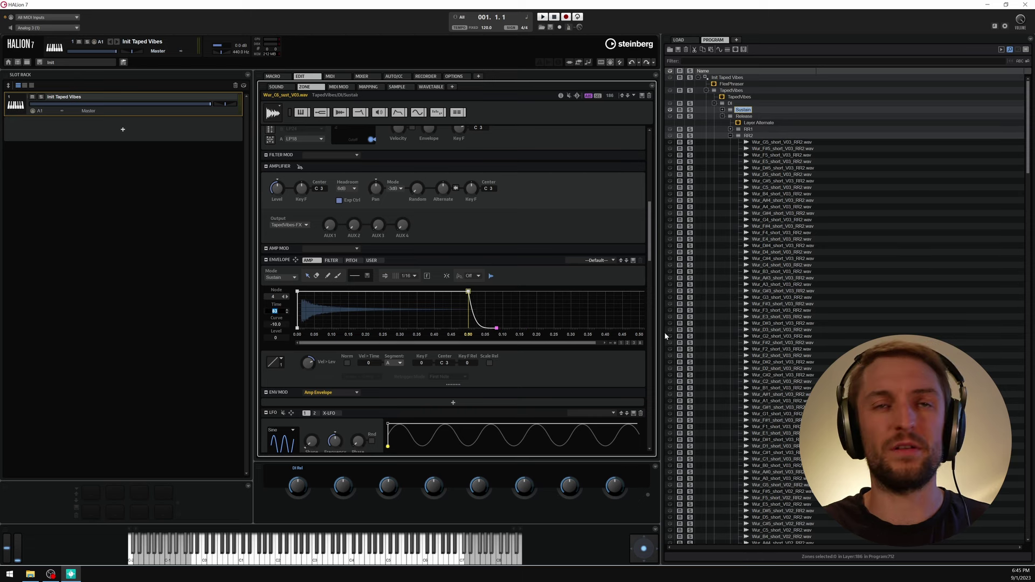
text(20)
key(Return)
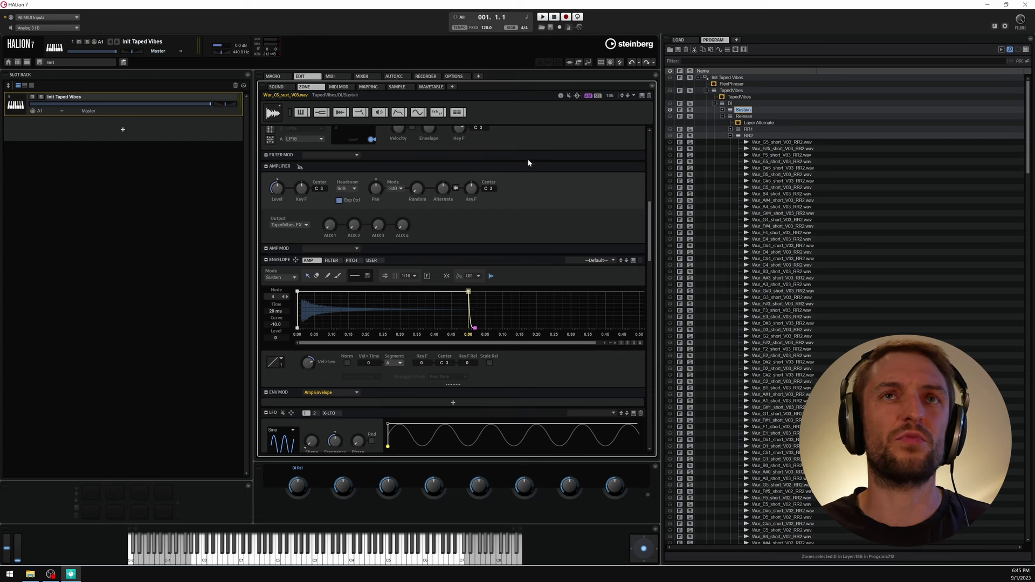
- Solo the Sustain layer and show its zones in the mapping editor
click(690, 110)
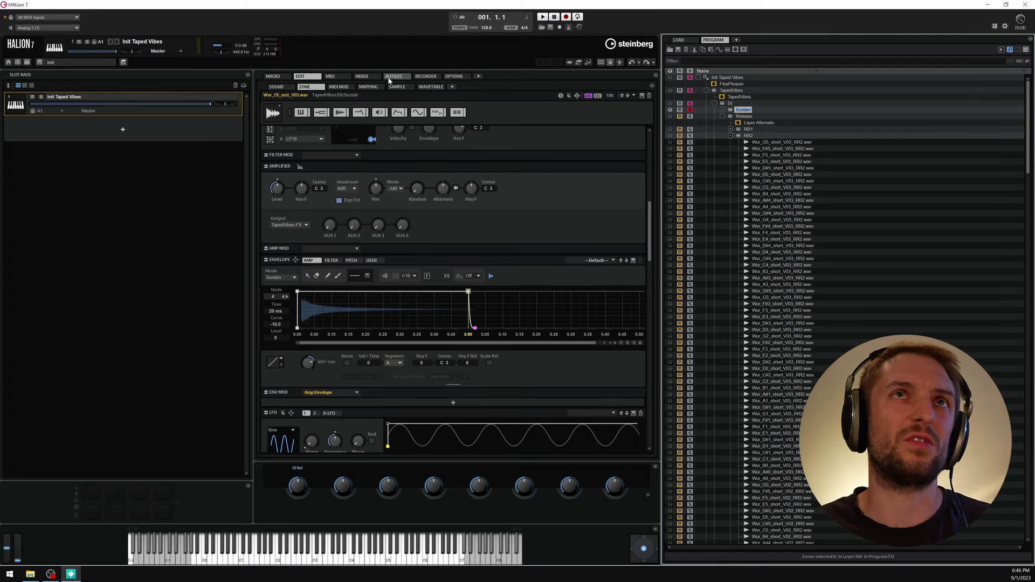
click(368, 86)
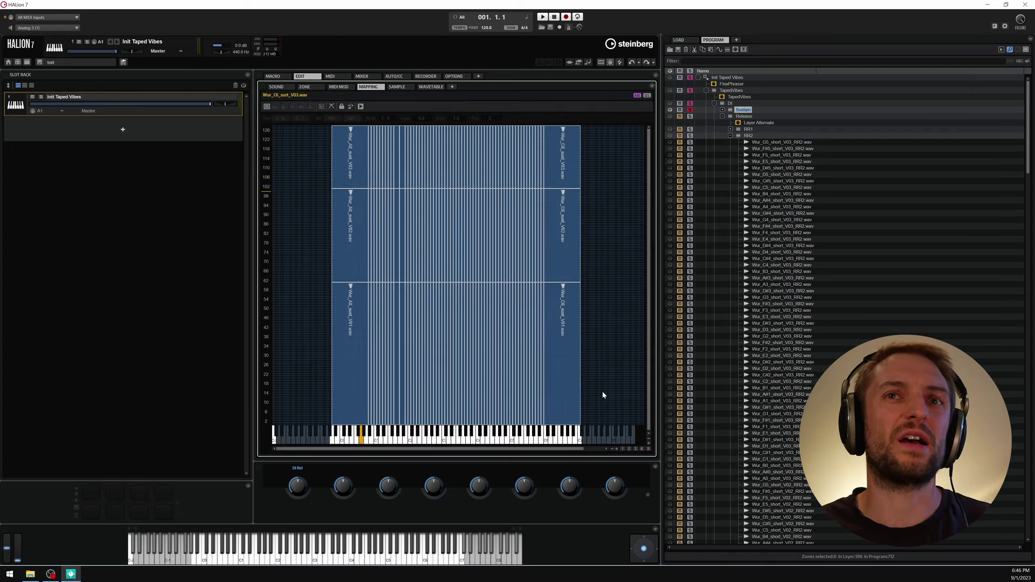
- Set the playback mode to One-Shot for all Sustain zones from G#5 up to C6
drag(603, 395, 533, 132)
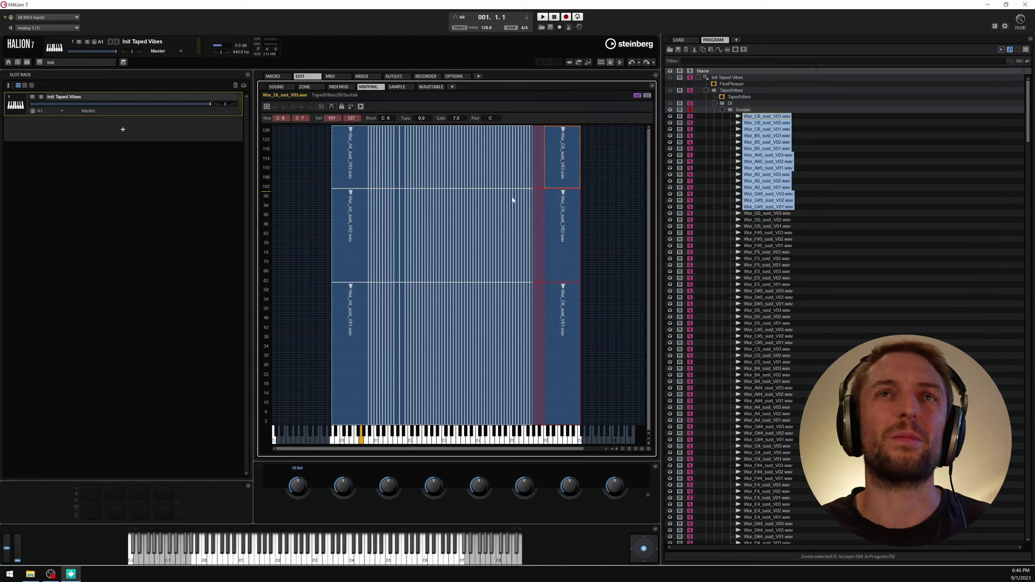
click(305, 87)
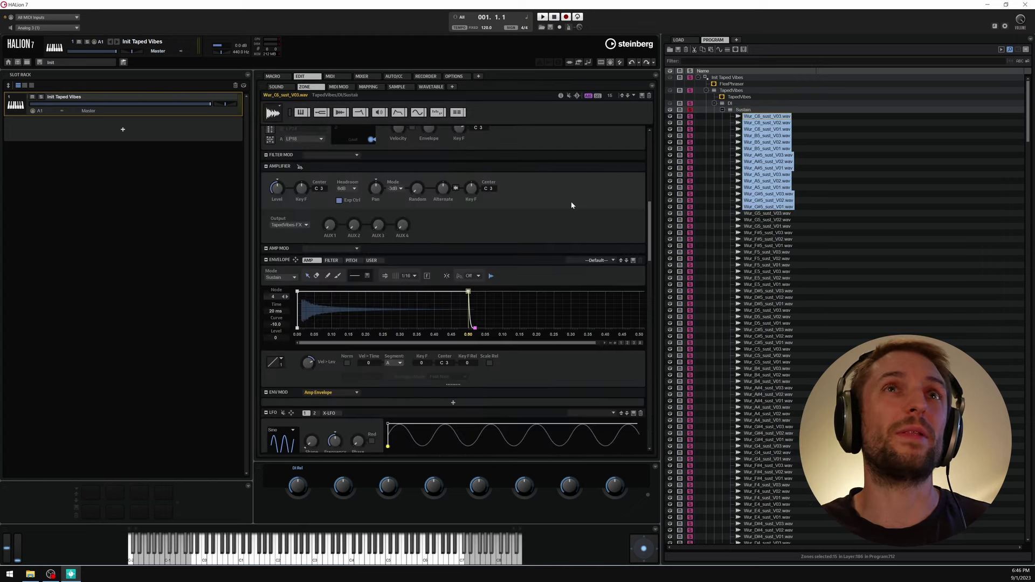
scroll(571, 201, up, 5)
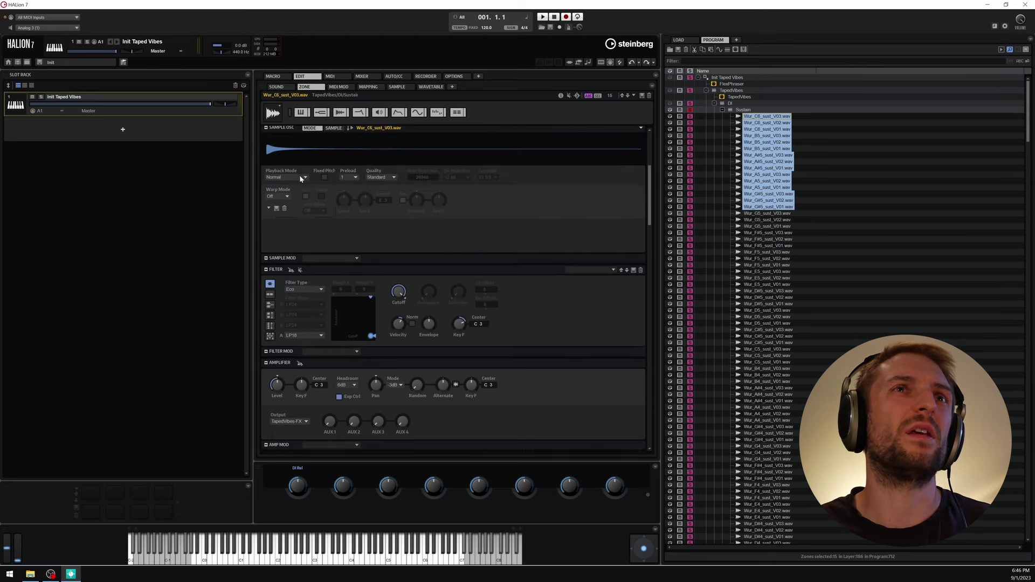
click(299, 176)
click(302, 202)
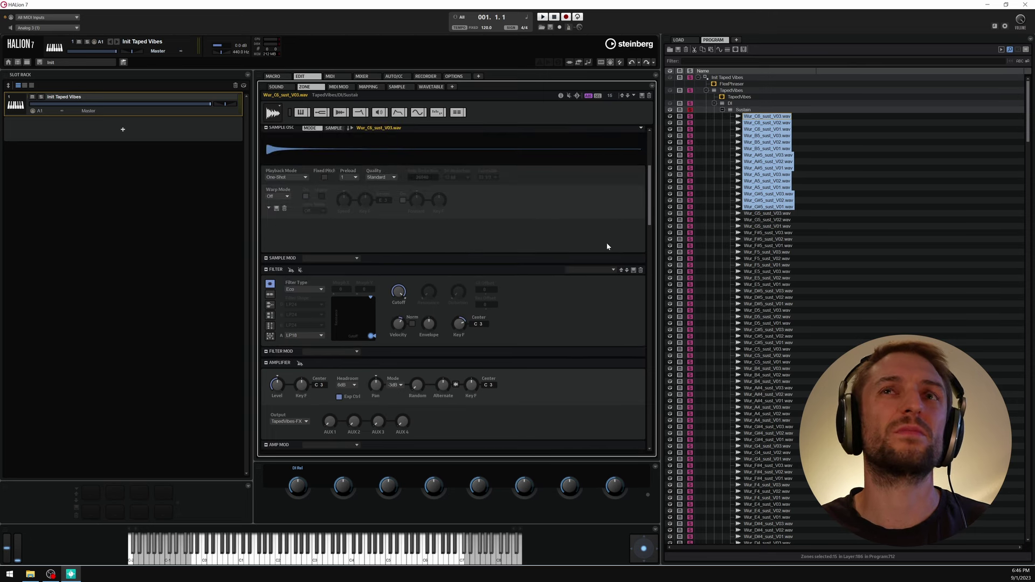
- Step down through the Sustain zones from Wur_C6_sust_V03.wav, comparing each sample's waveform with the amp envelope's release section
key(Left)
key(Down)
scroll(555, 341, down, 5)
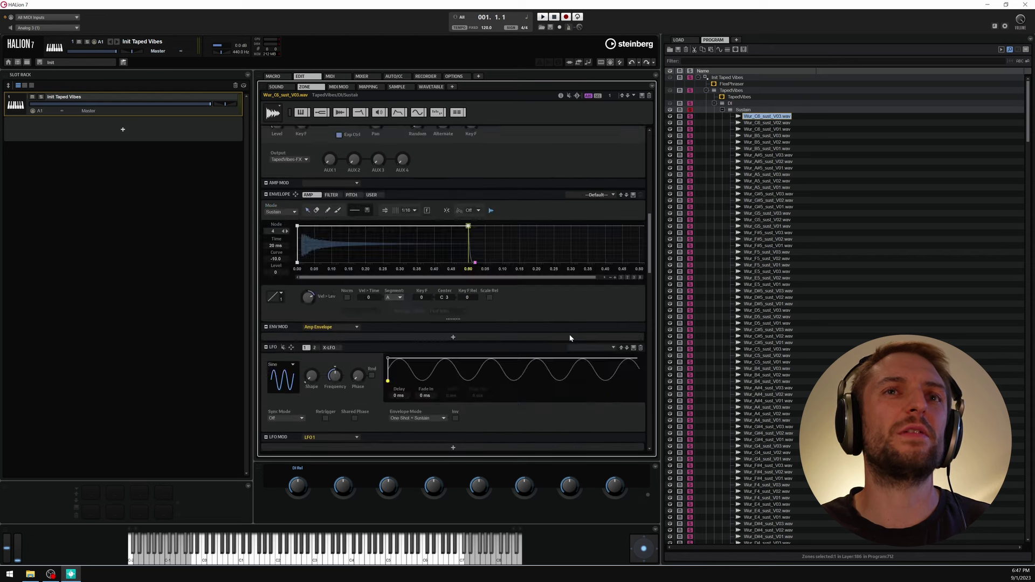
click(614, 277)
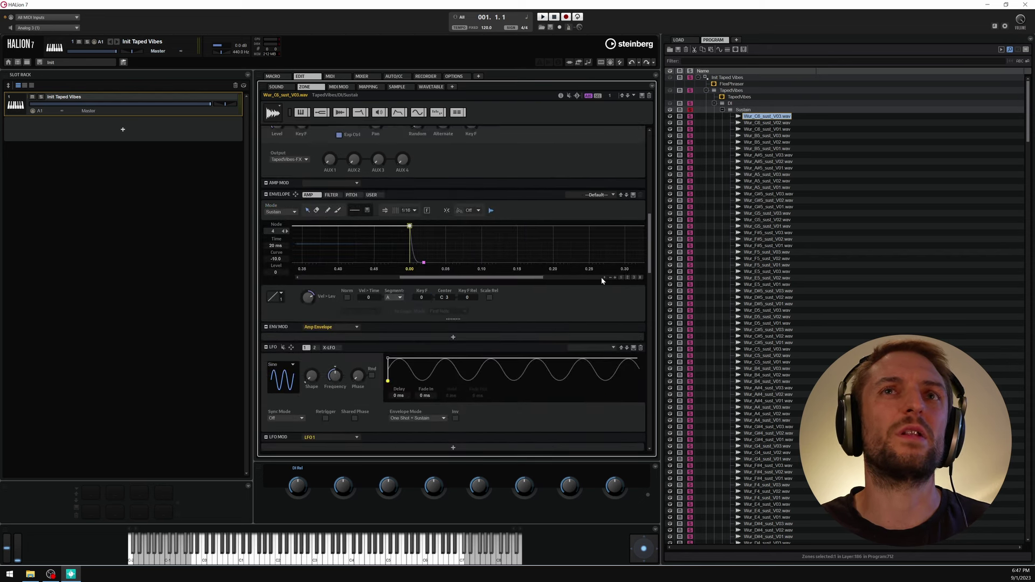
key(Down)
key(Down)
key(Down)
key(Down)
key(Down)
key(Down)
key(Down)
key(Down)
key(Down)
key(Down)
key(Down)
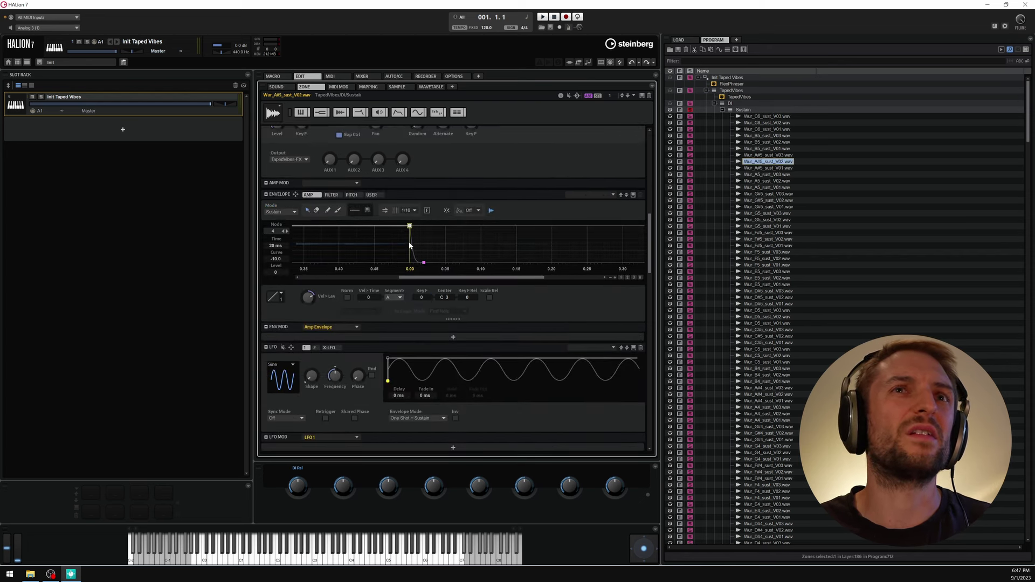
key(Down)
key(Down)
key(Down)
key(Down)
key(Down)
key(Down)
key(Down)
key(Down)
key(Down)
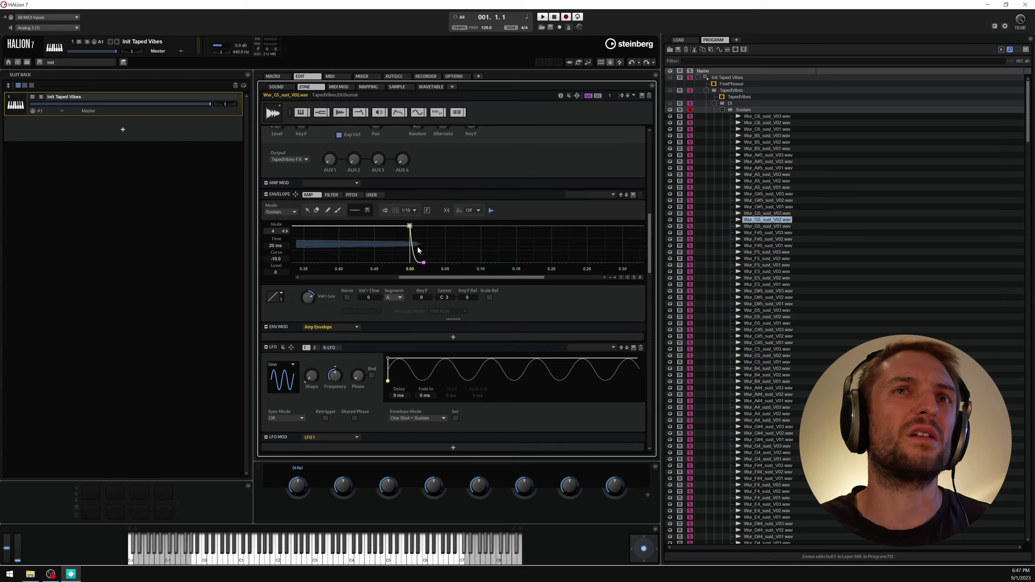
key(Down)
key(Down)
key(Down)
key(Down)
key(Down)
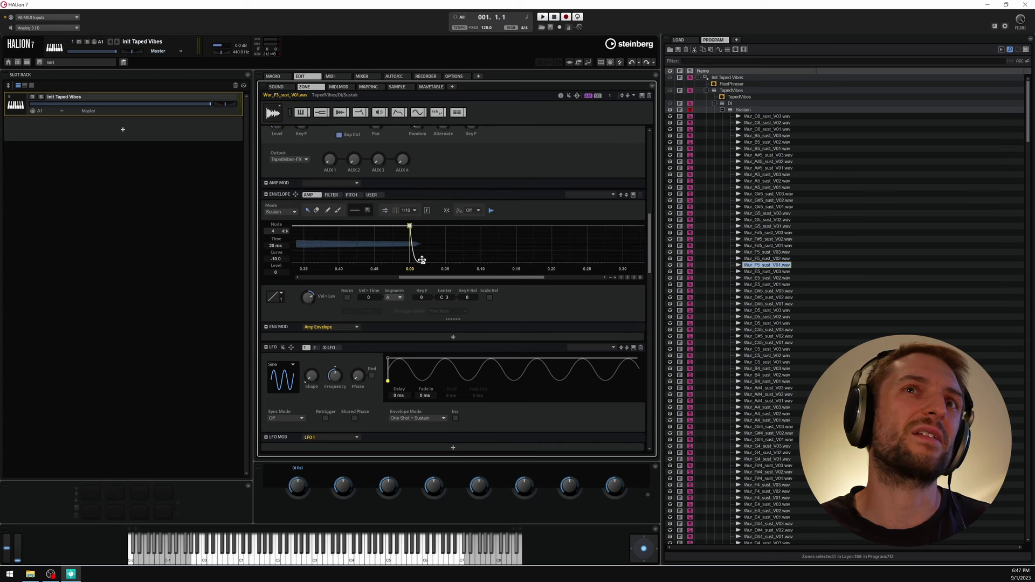
key(Down)
key(Down)
key(Down)
key(Down)
key(Down)
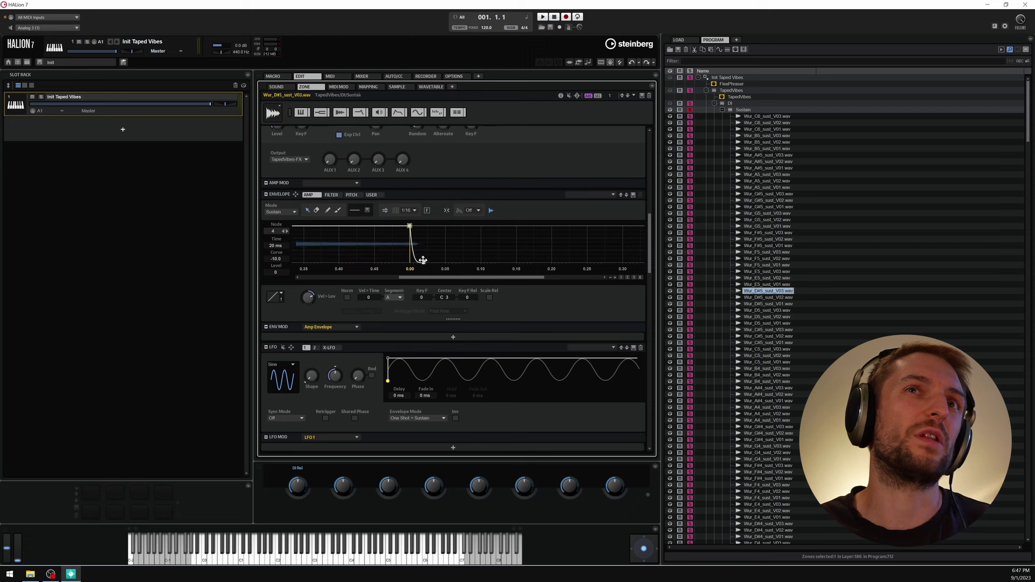
key(Down)
key(Down)
key(Down)
key(Down)
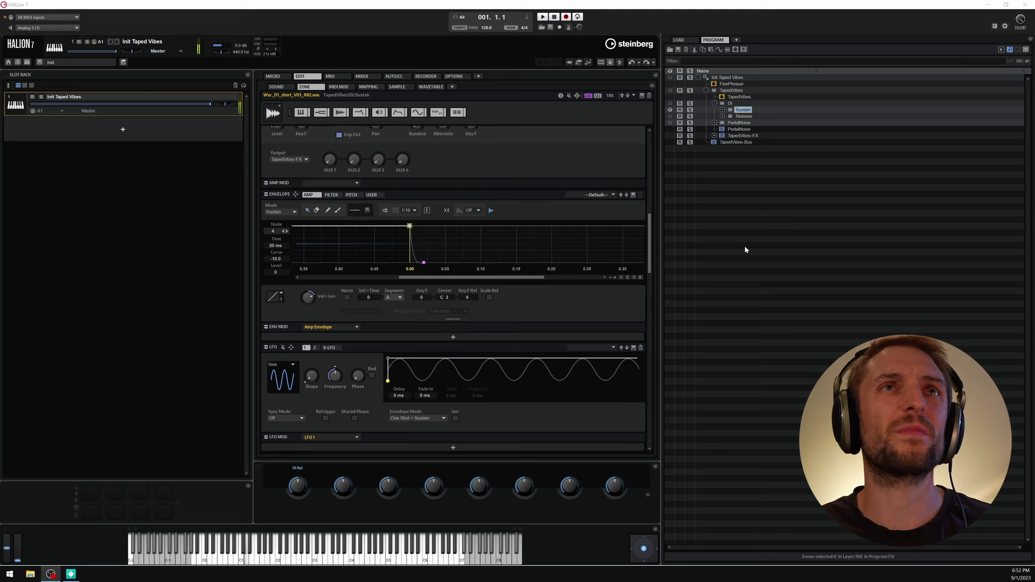
- Expand the Release layer and examine the waveform of Wur_D1_short_V03_RR3.wav in the sample editor
click(680, 116)
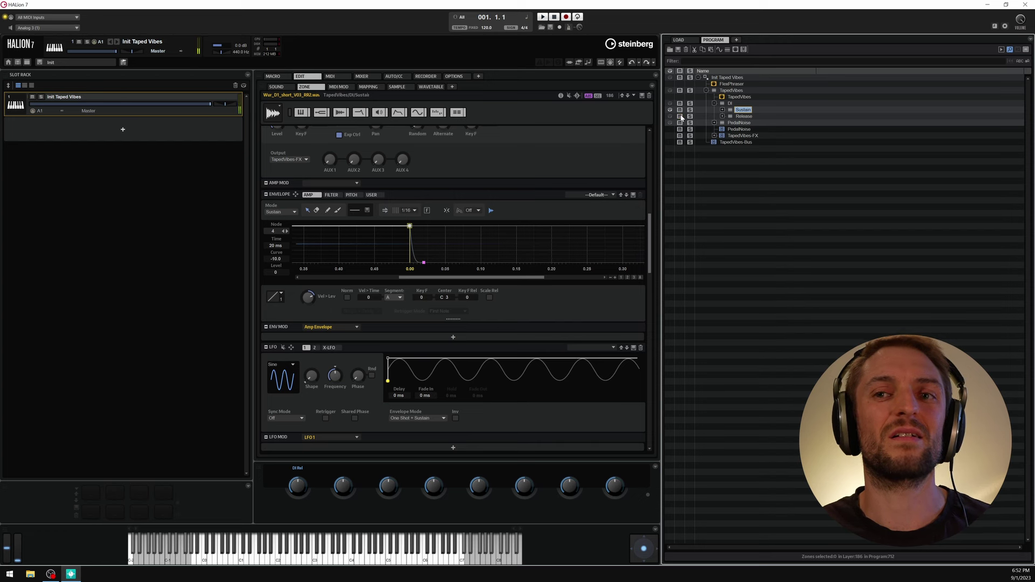
click(722, 116)
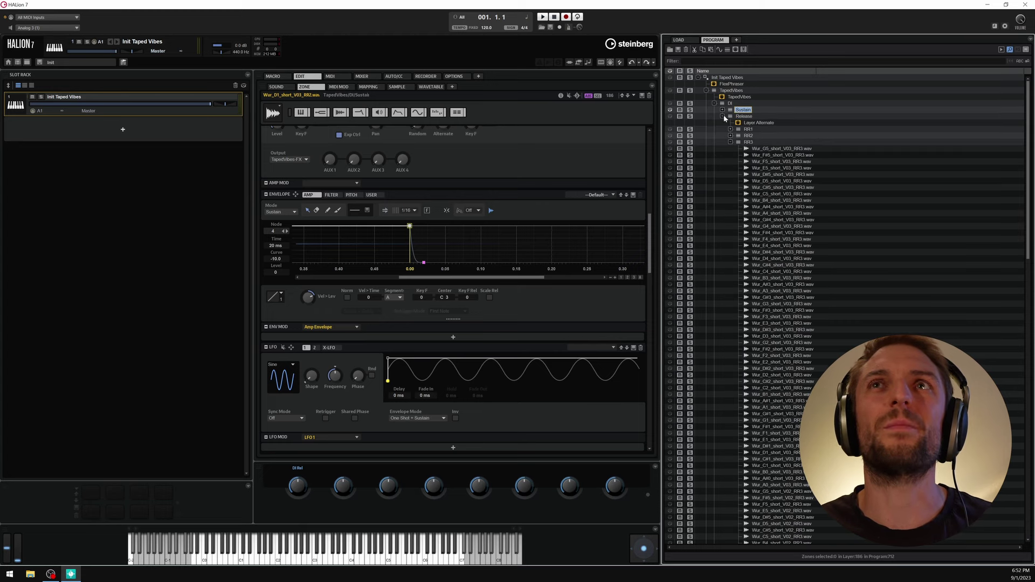
scroll(761, 353, down, 5)
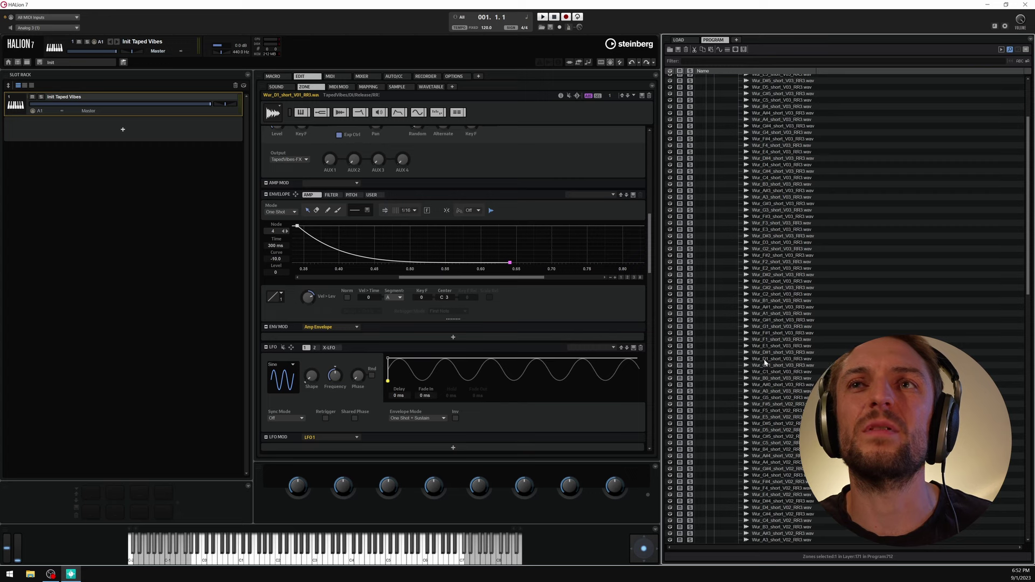
click(776, 358)
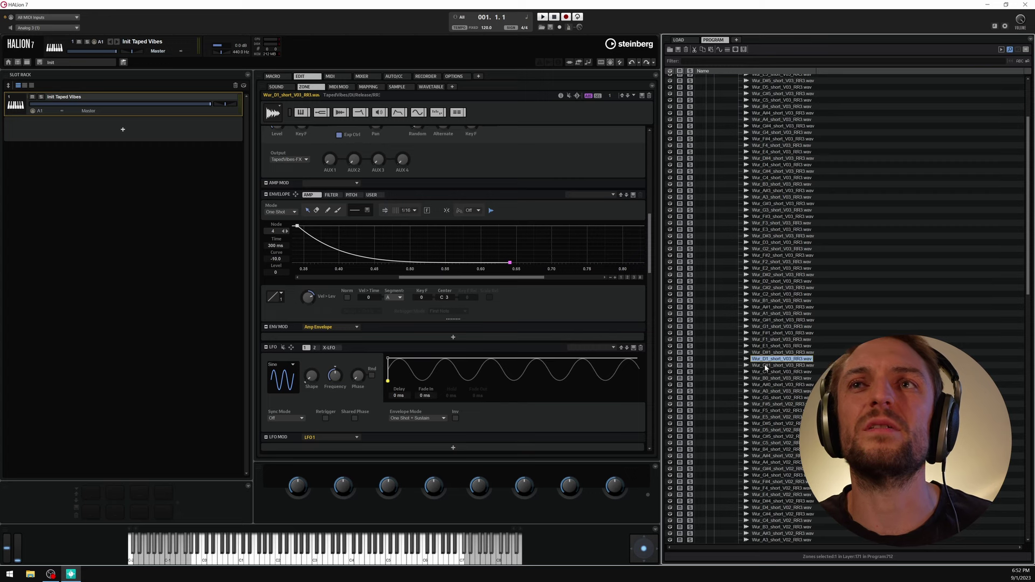
click(397, 86)
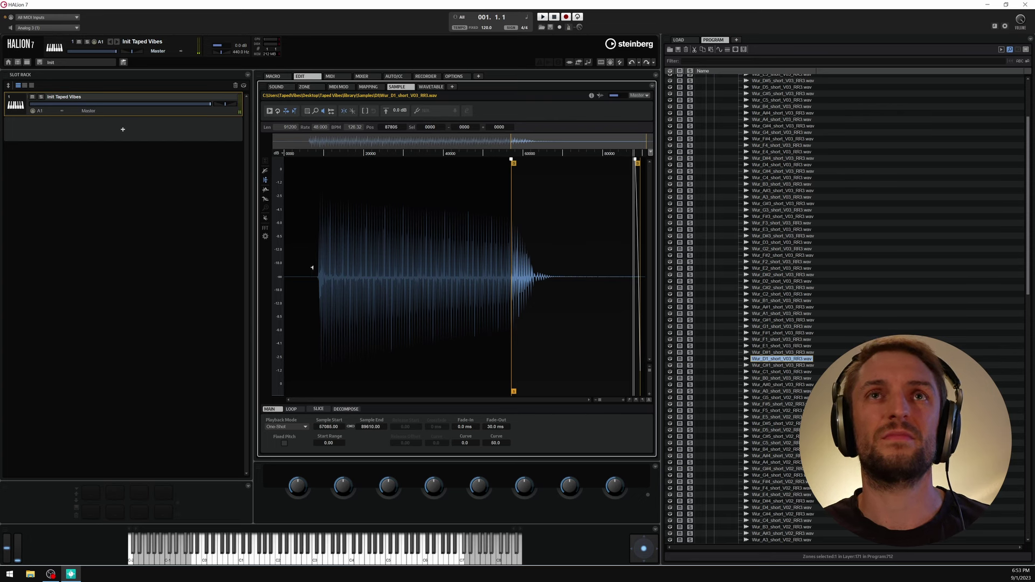
right_click(312, 267)
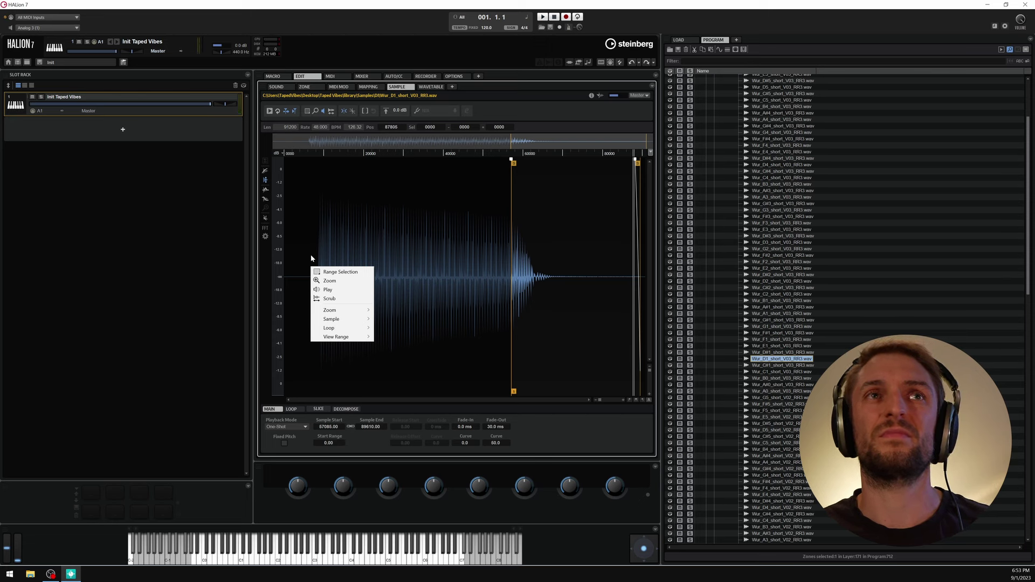
click(312, 256)
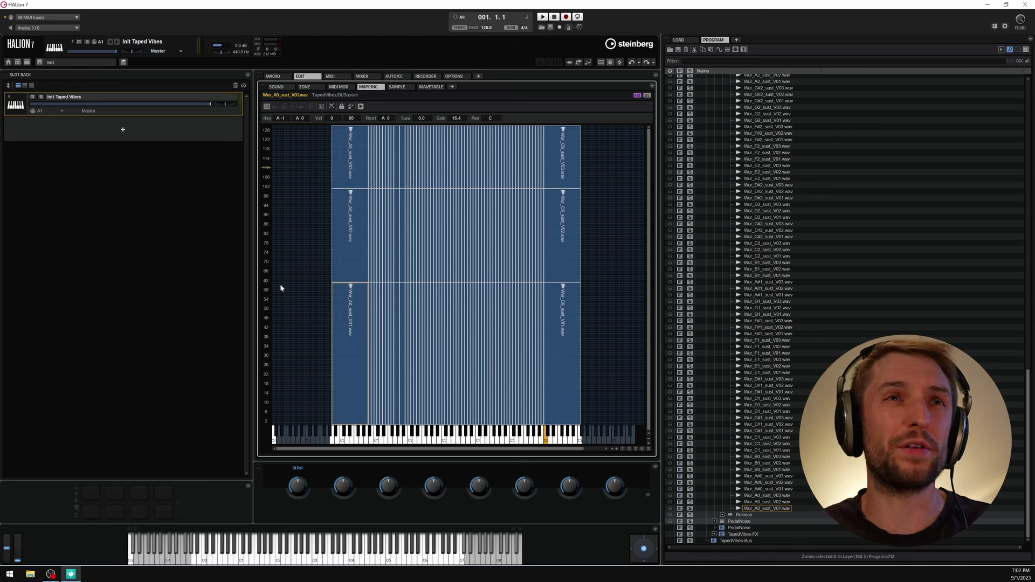
- Examine the velocity ranges of the Sustain zones in the mapping editor, checking the A0 zones of the V01 and V02 layers
drag(269, 273, 266, 301)
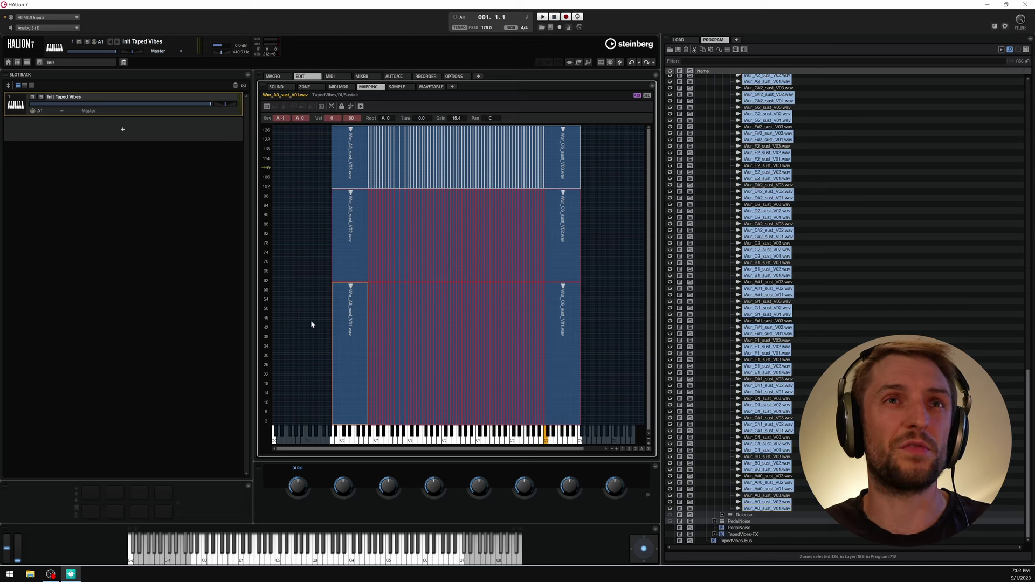
click(307, 300)
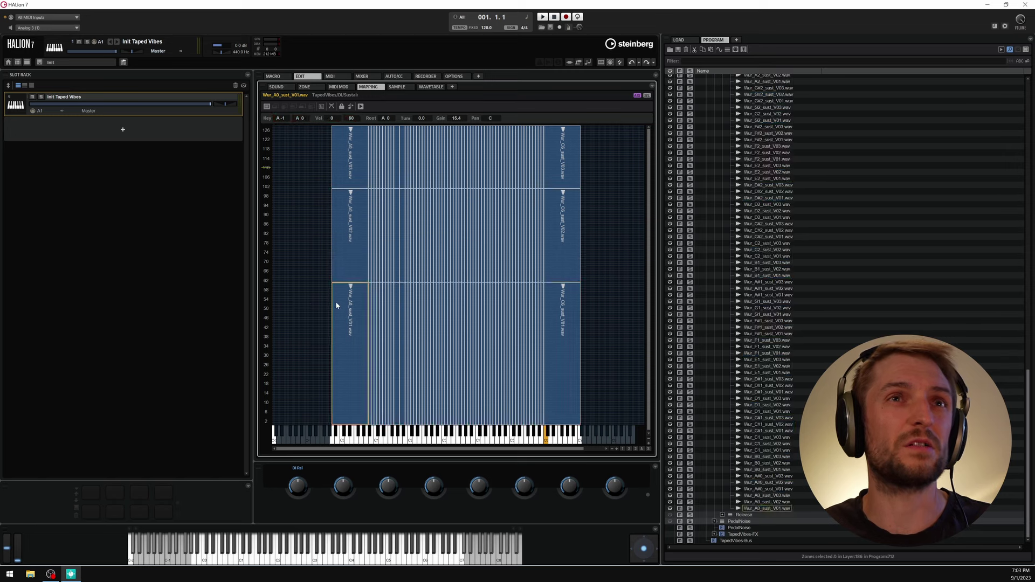
click(335, 300)
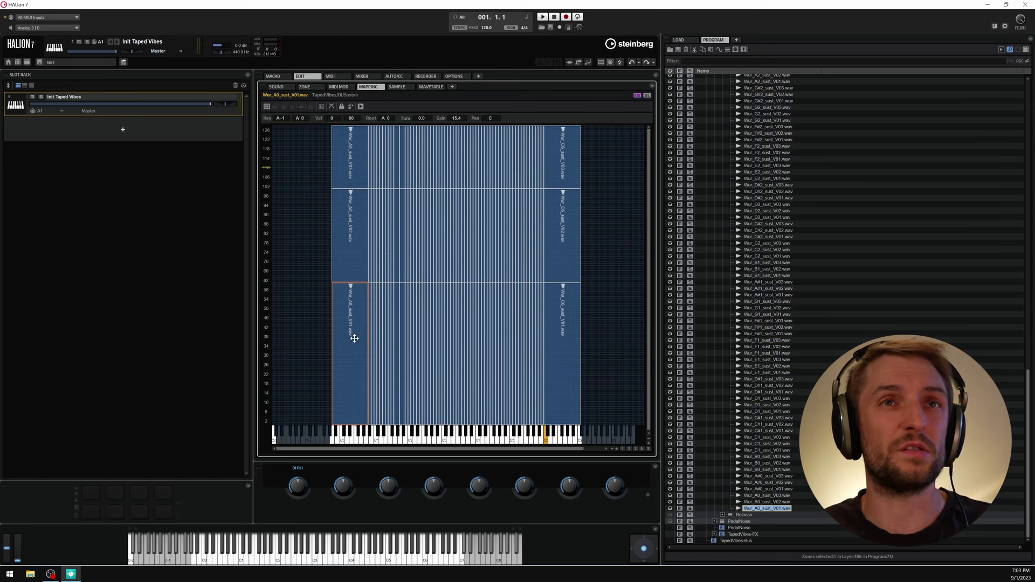
click(348, 274)
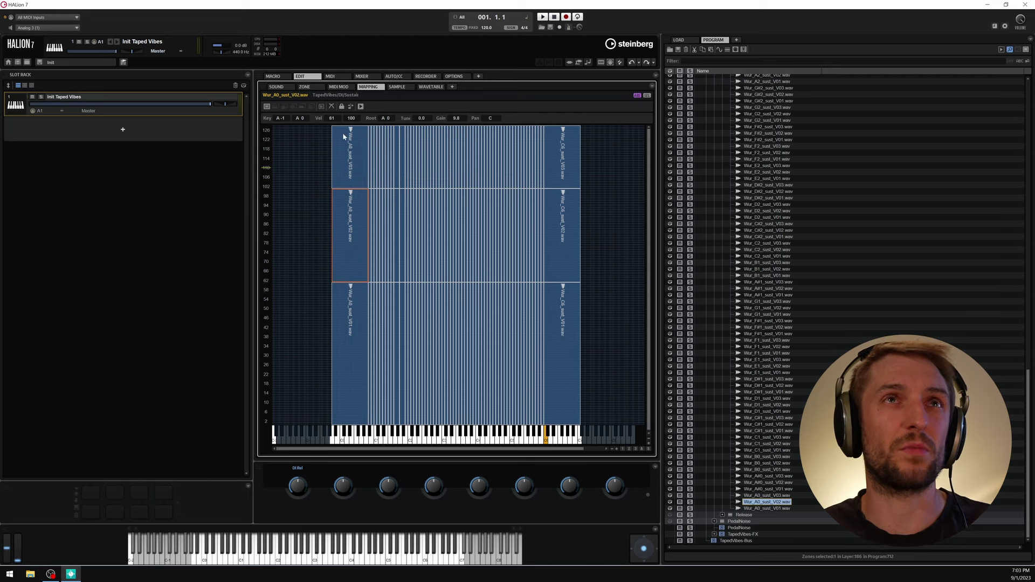
click(312, 276)
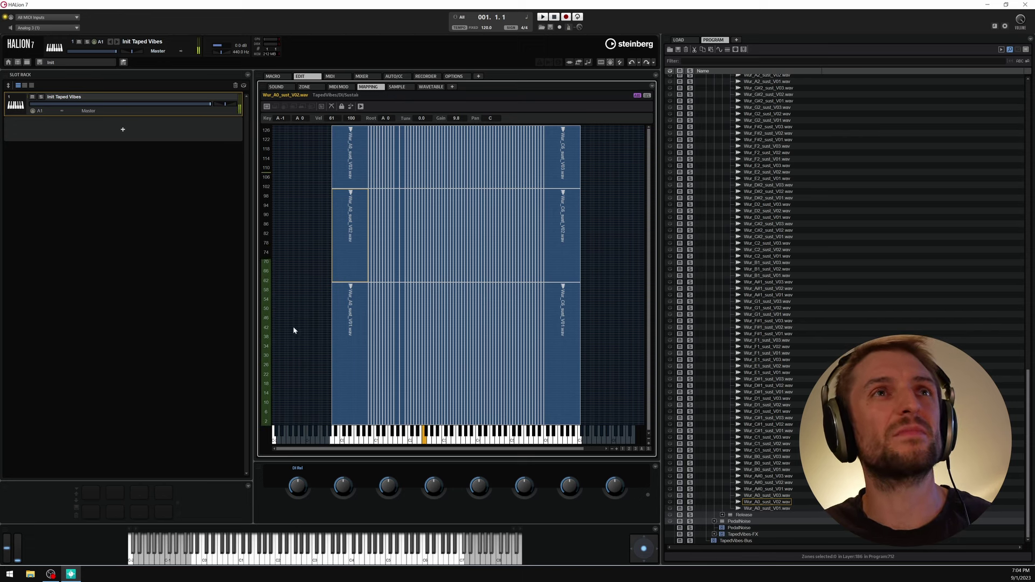
drag(635, 172, 267, 309)
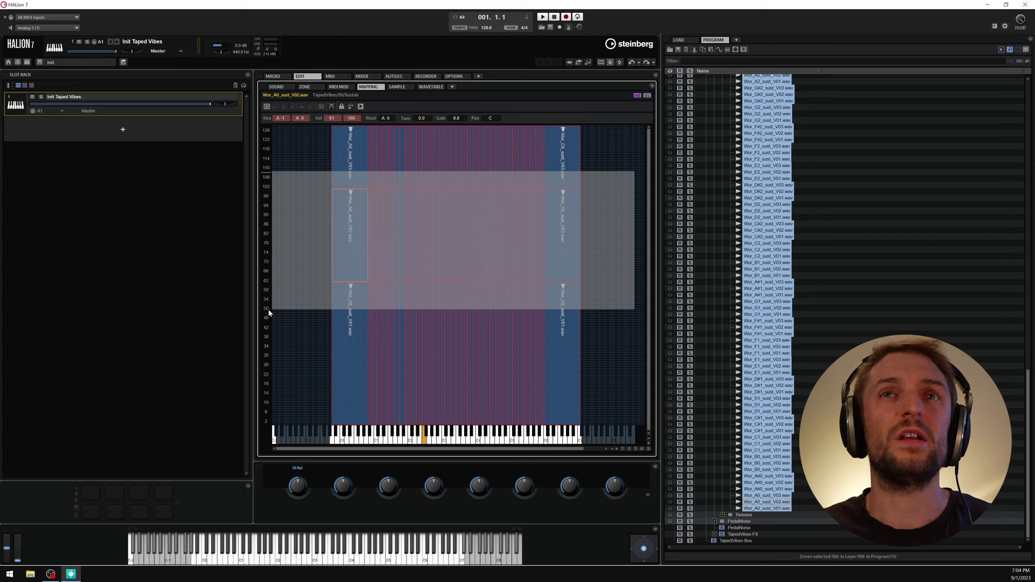
click(290, 243)
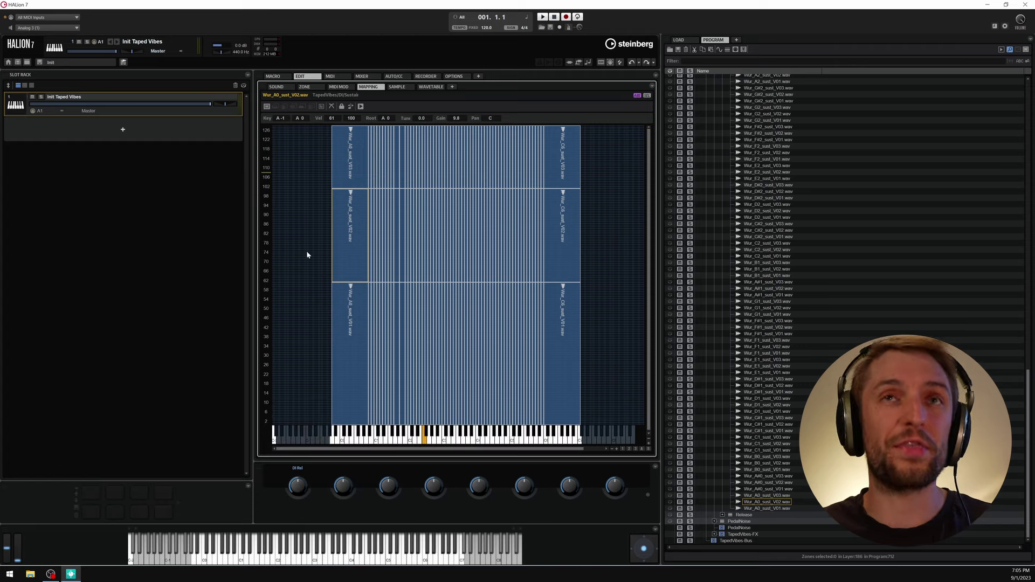
- Select all Sustain zones and normalize their samples to a level of -1.0 dB
drag(297, 146, 590, 389)
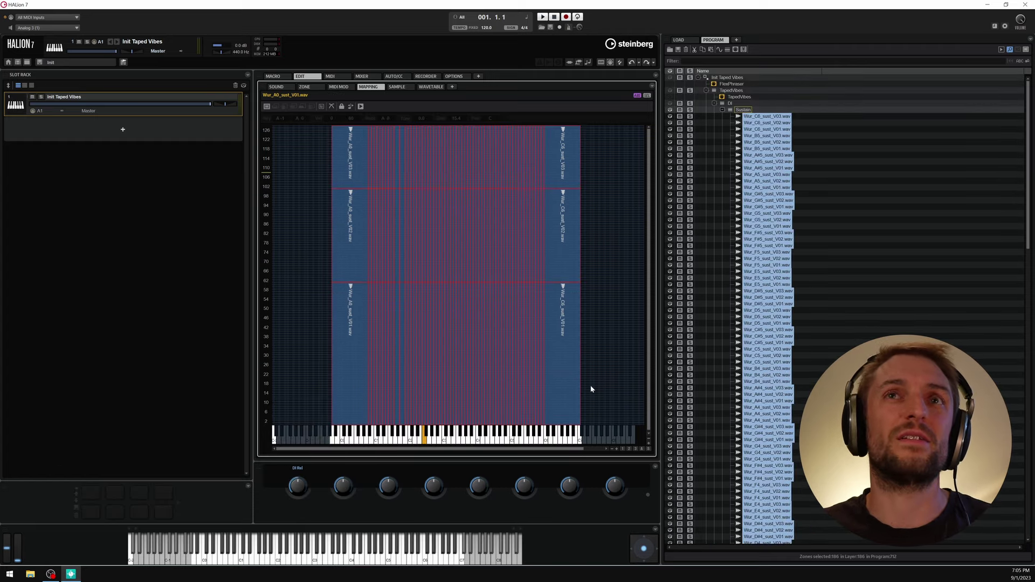
click(397, 87)
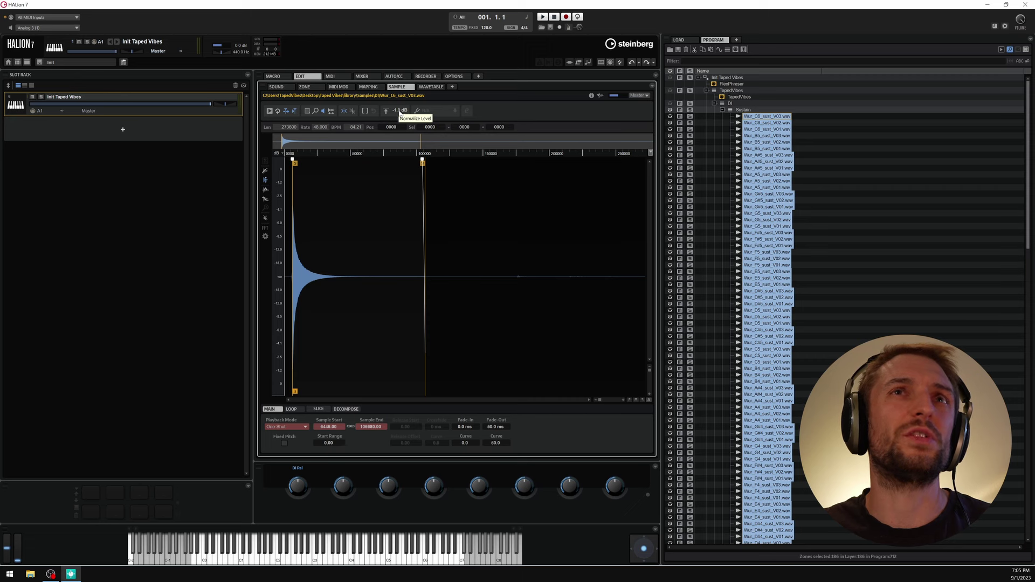
double_click(403, 112)
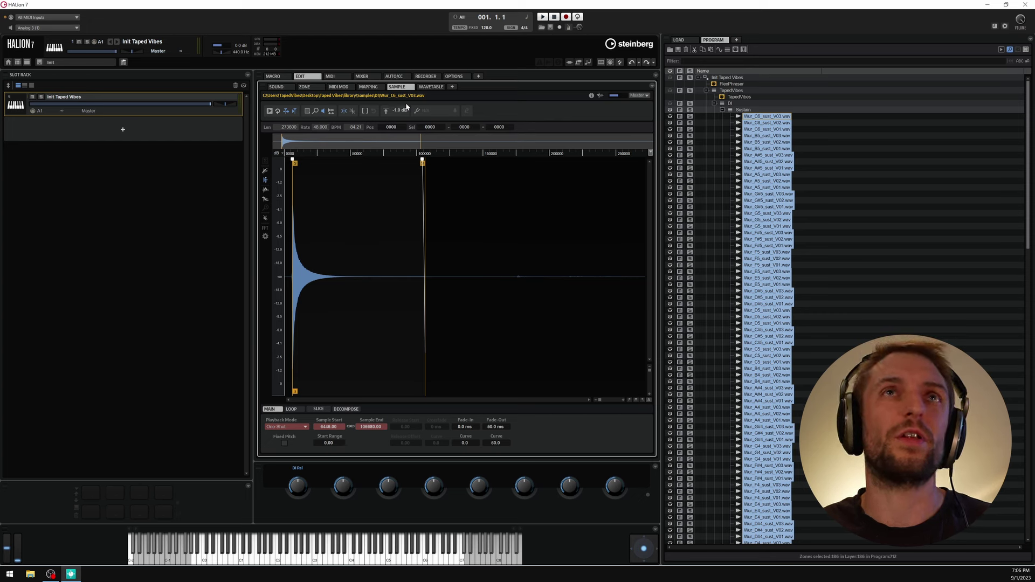
key(Return)
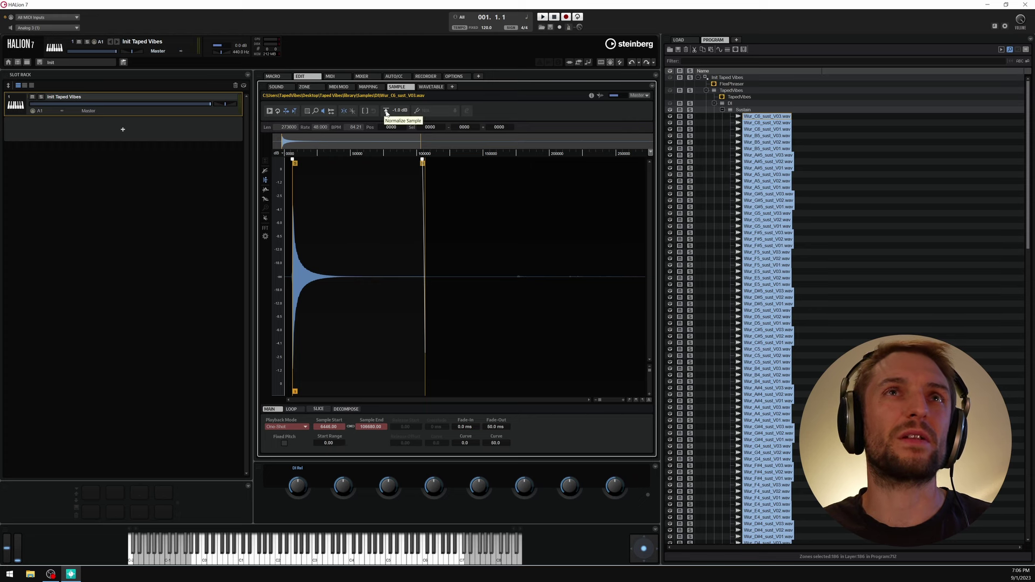
click(386, 112)
- Show the zone info bar and step through the upper Sustain zones to check each zone's gain
click(591, 95)
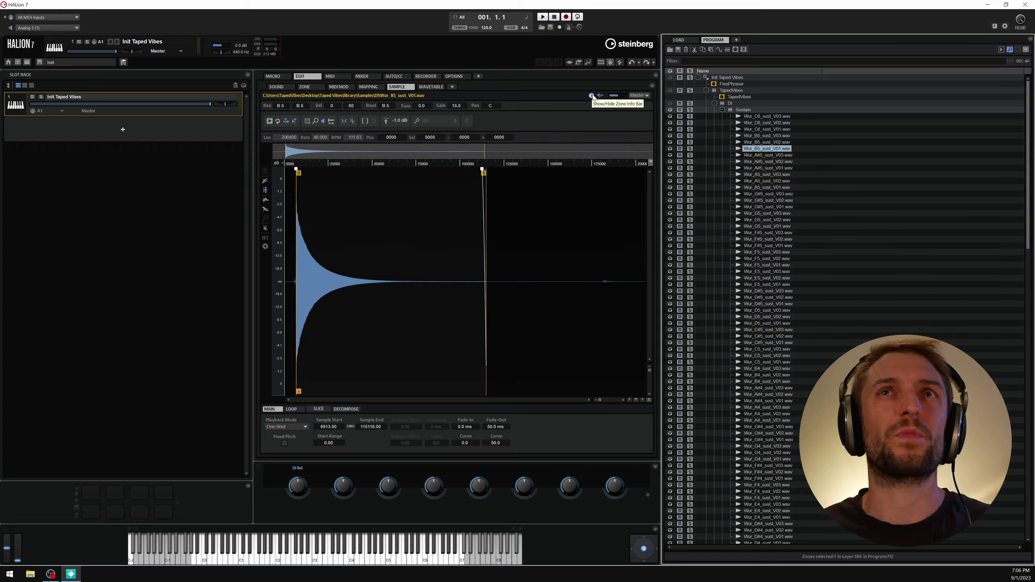
key(Down)
key(Down)
key(Down)
key(Down)
key(Down)
key(Down)
key(Down)
key(Down)
key(Down)
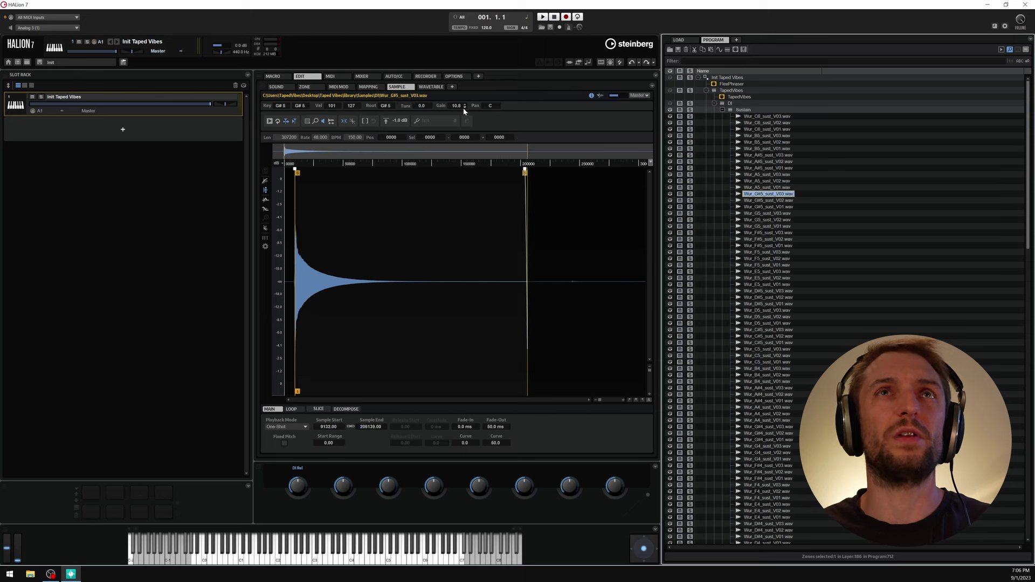
key(Down)
key(Down)
key(Up)
key(Up)
key(Up)
key(Up)
key(Up)
key(Up)
key(Up)
key(Up)
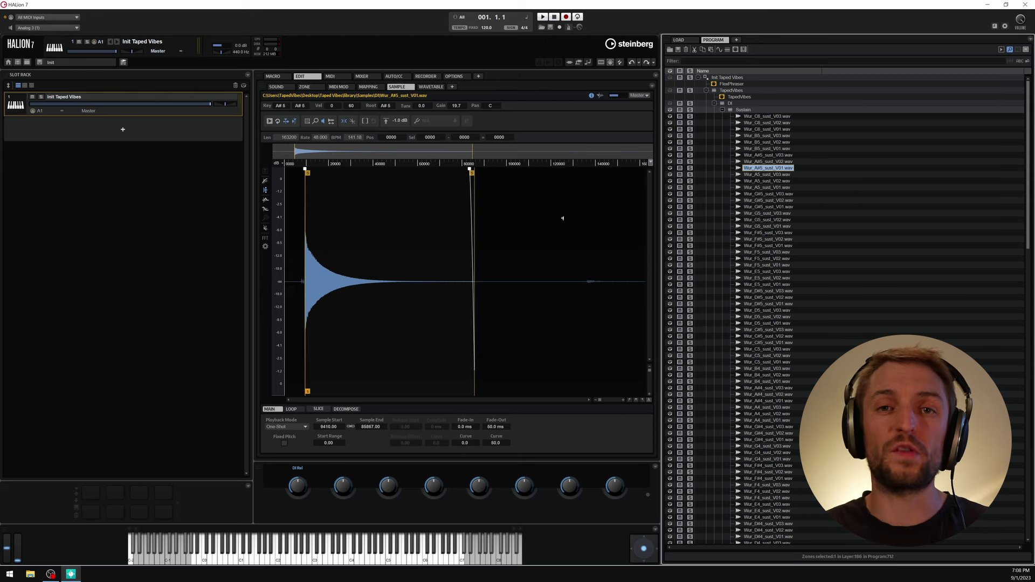